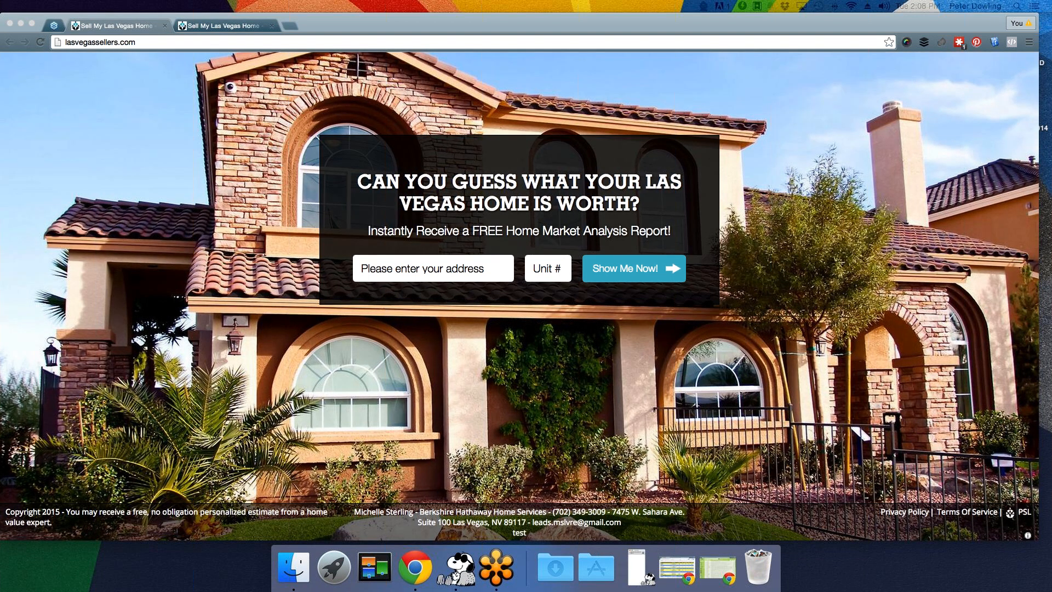
- Bring the Chrome window with the Las Vegas landing pages forward and open a new blank tab
click(529, 30)
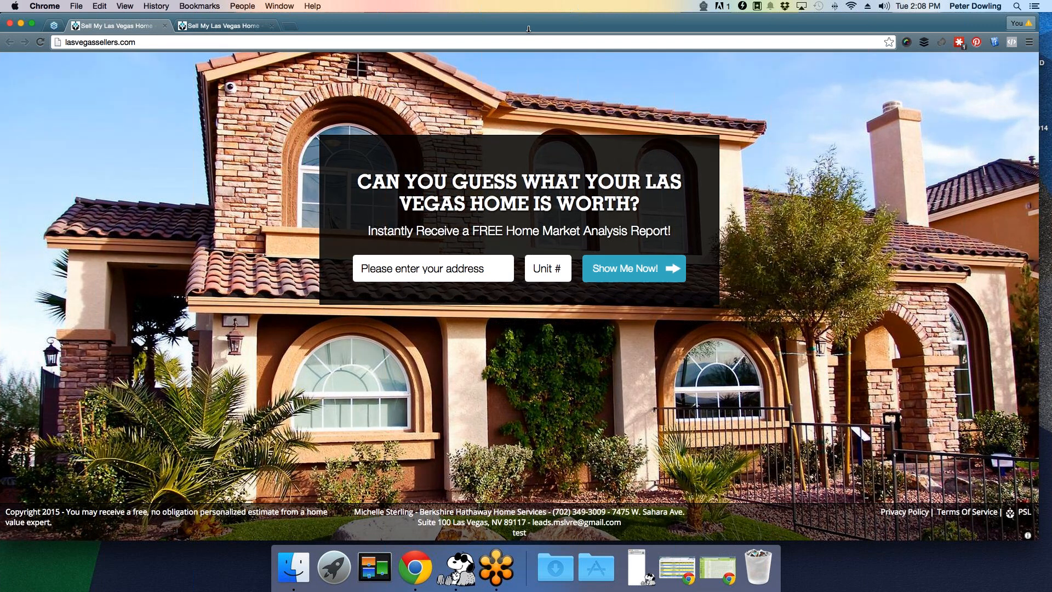
click(289, 26)
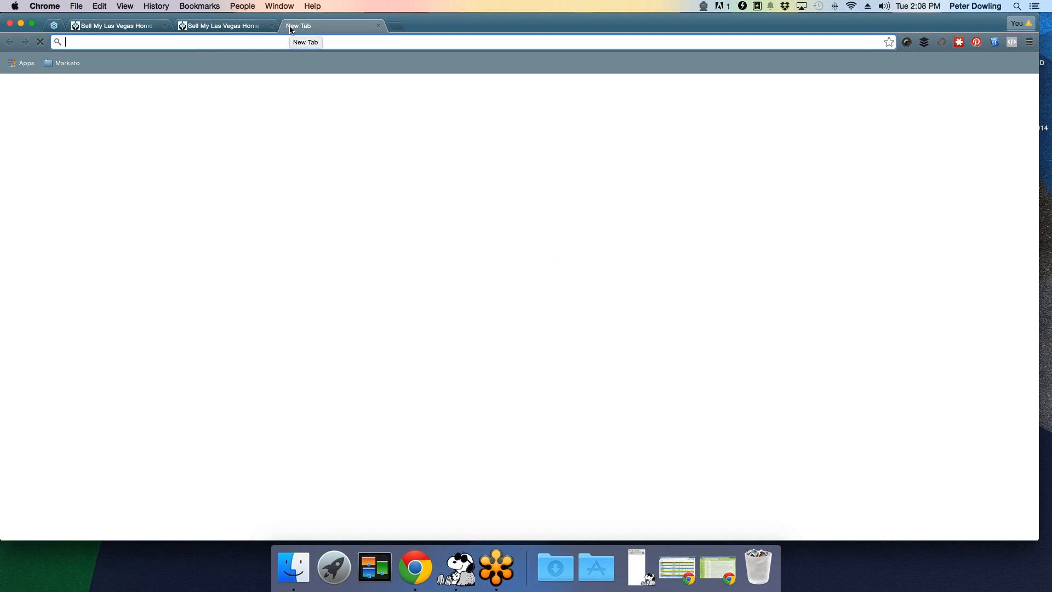
text(www.pslwebinar.com)
key(Return)
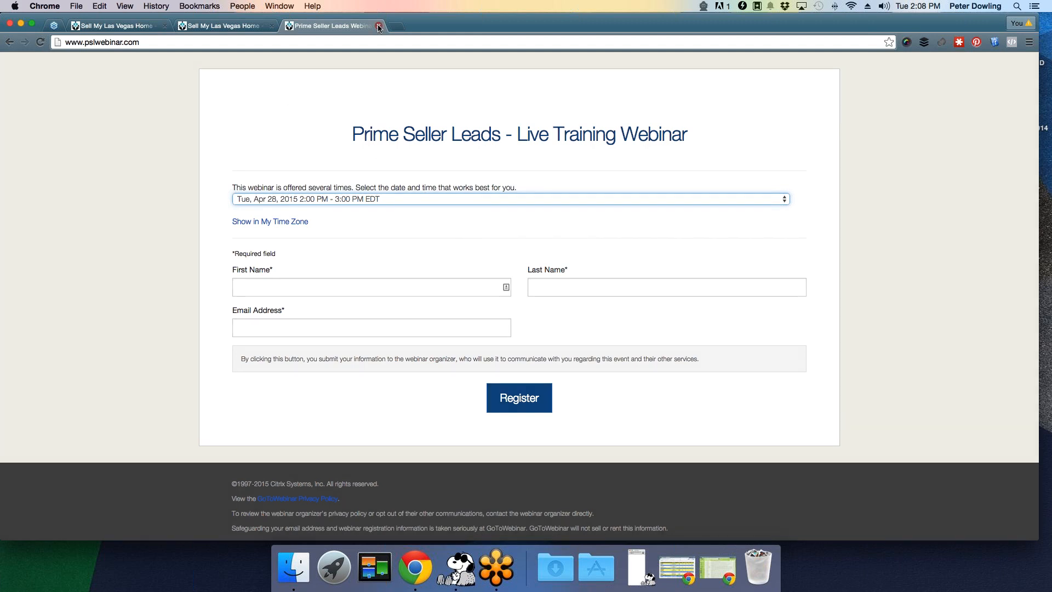
click(378, 26)
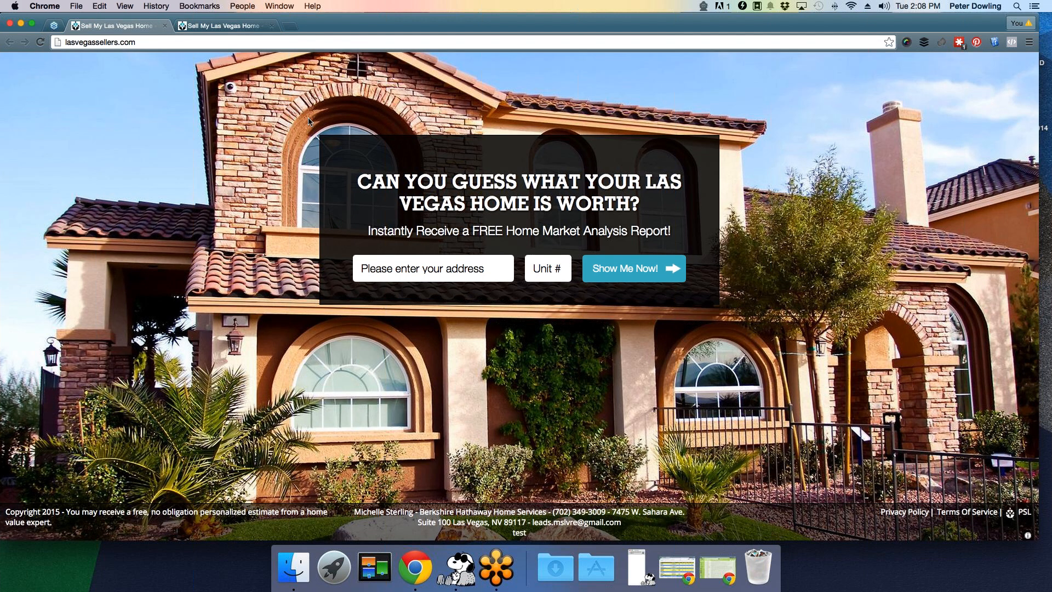
scroll(309, 120, down, 1)
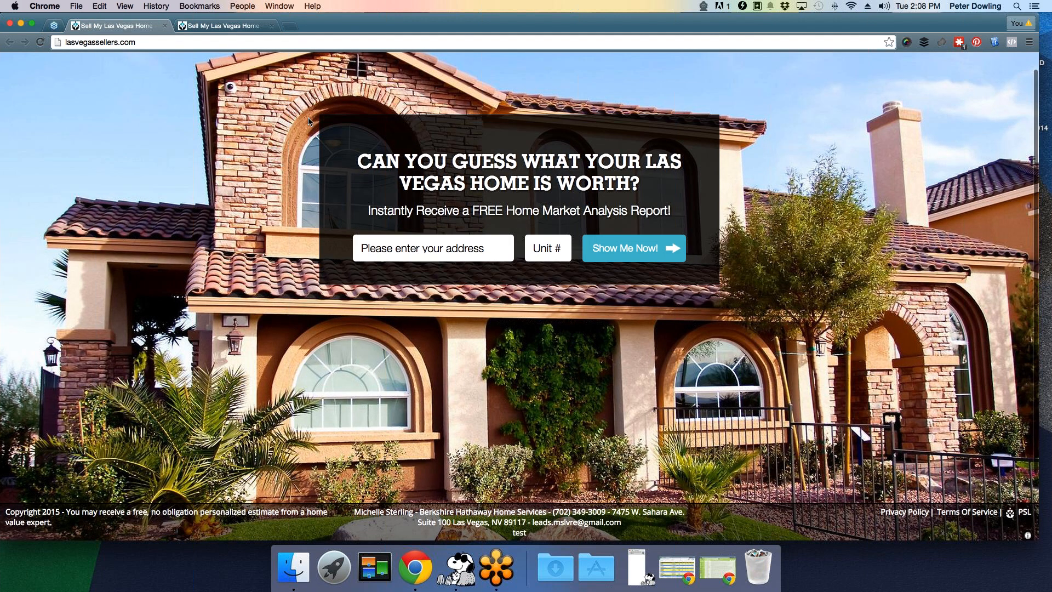
scroll(309, 121, up, 1)
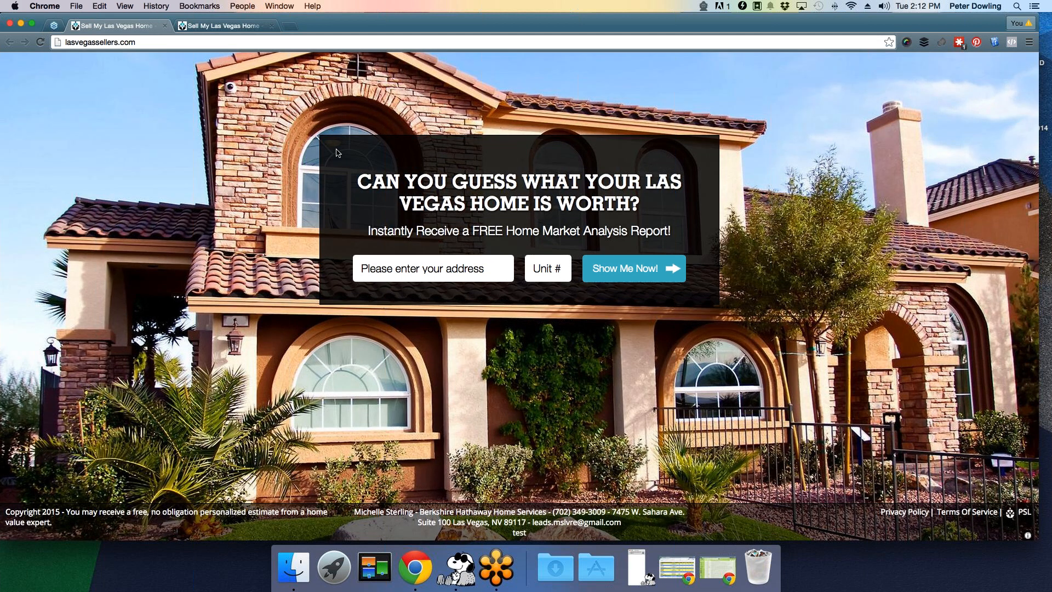
click(399, 271)
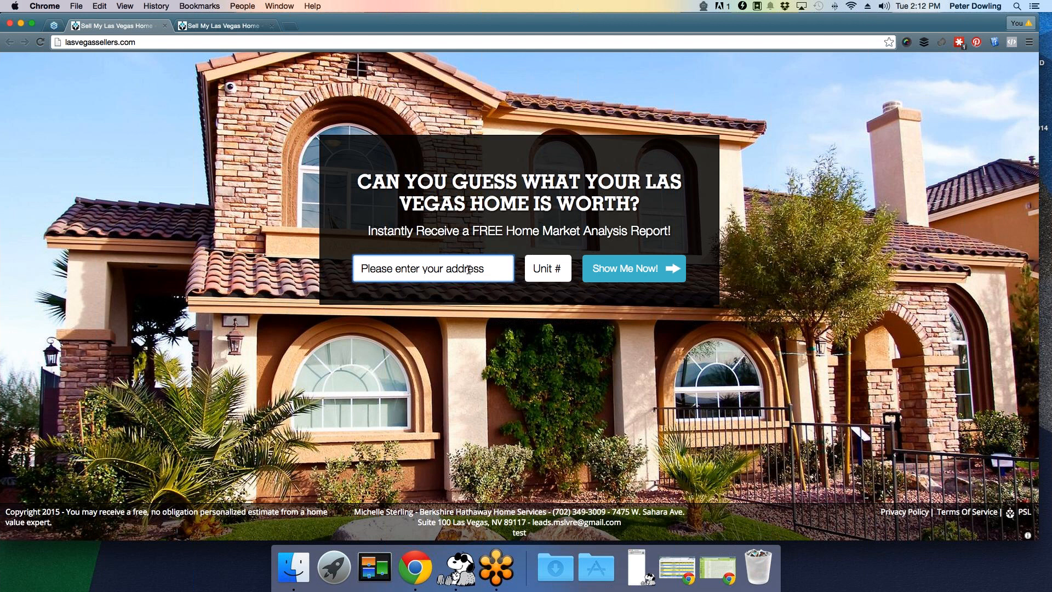
text(4884)
key(Down)
key(Down)
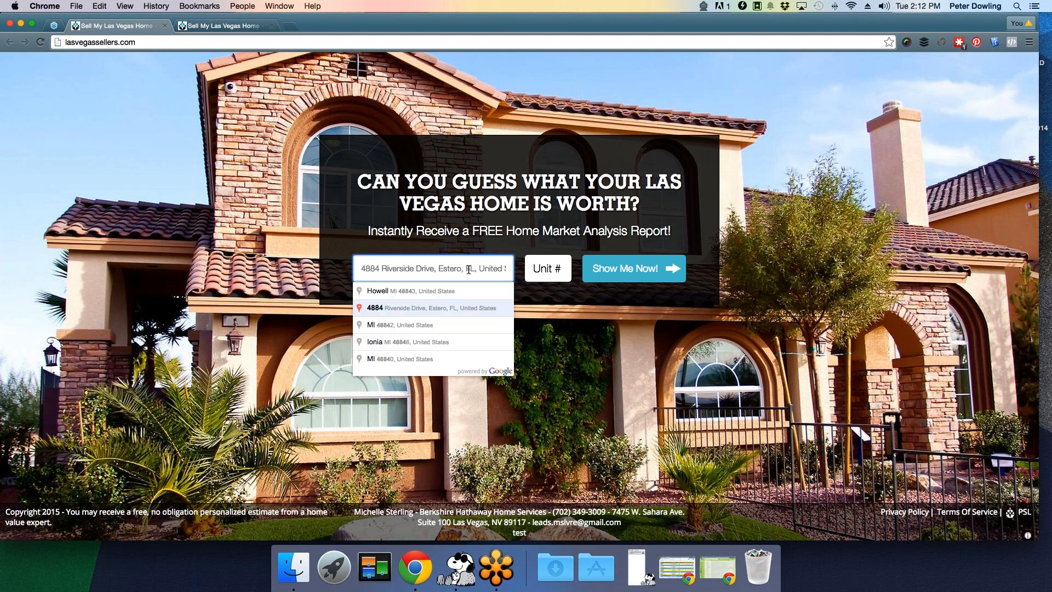
key(Return)
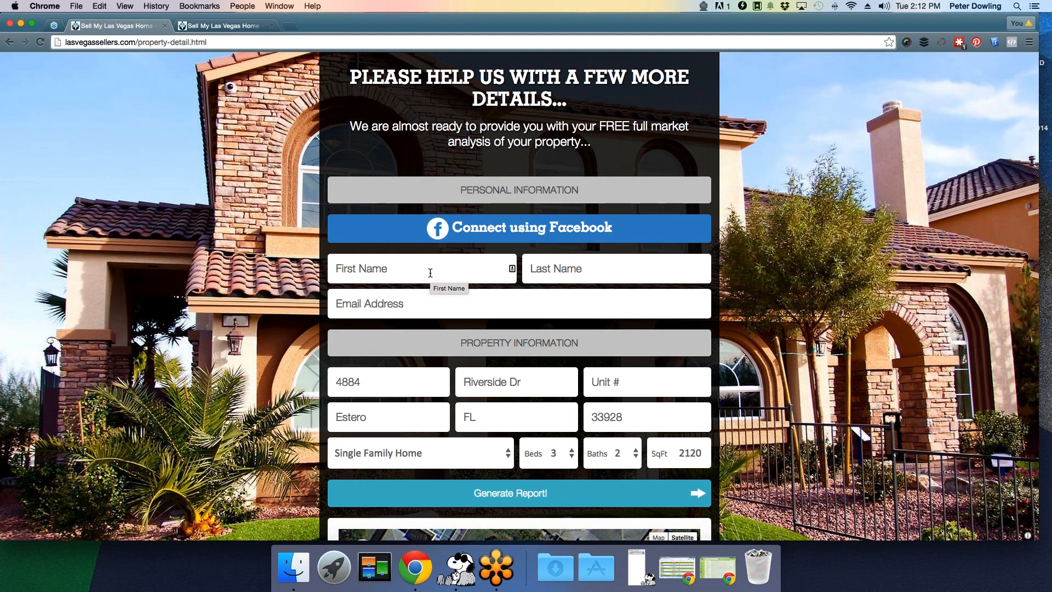
- Enter the contact's first name, last name and saved e-mail, then generate the report
click(430, 272)
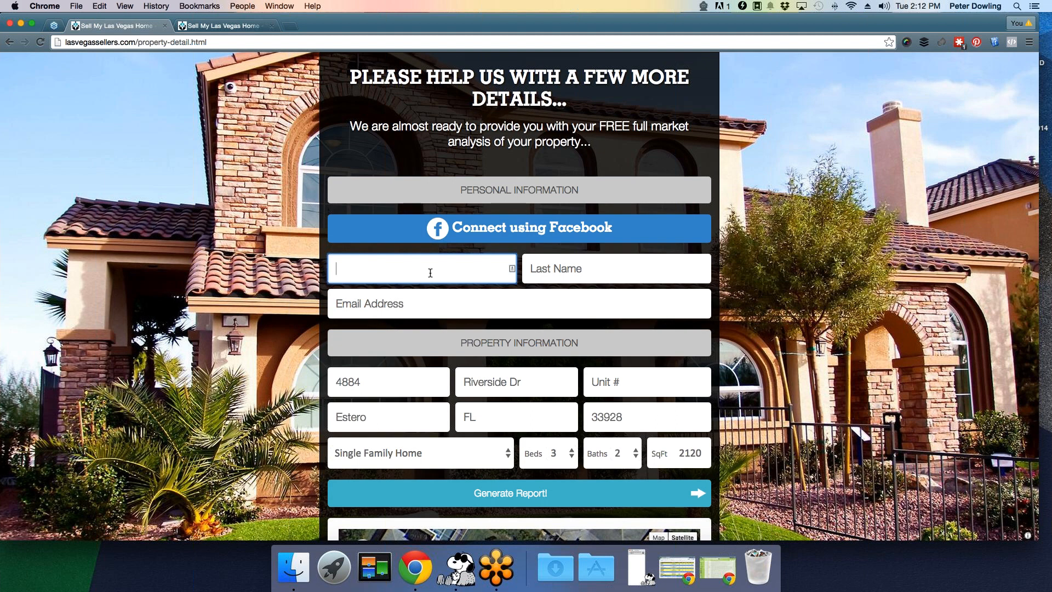
key(Tab)
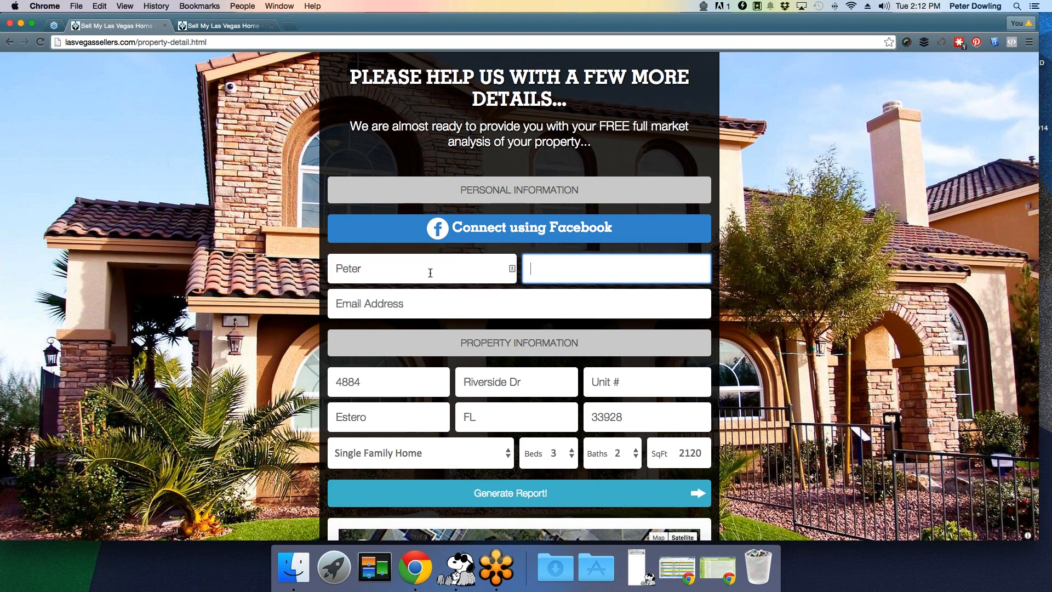
key(Tab)
text(pet)
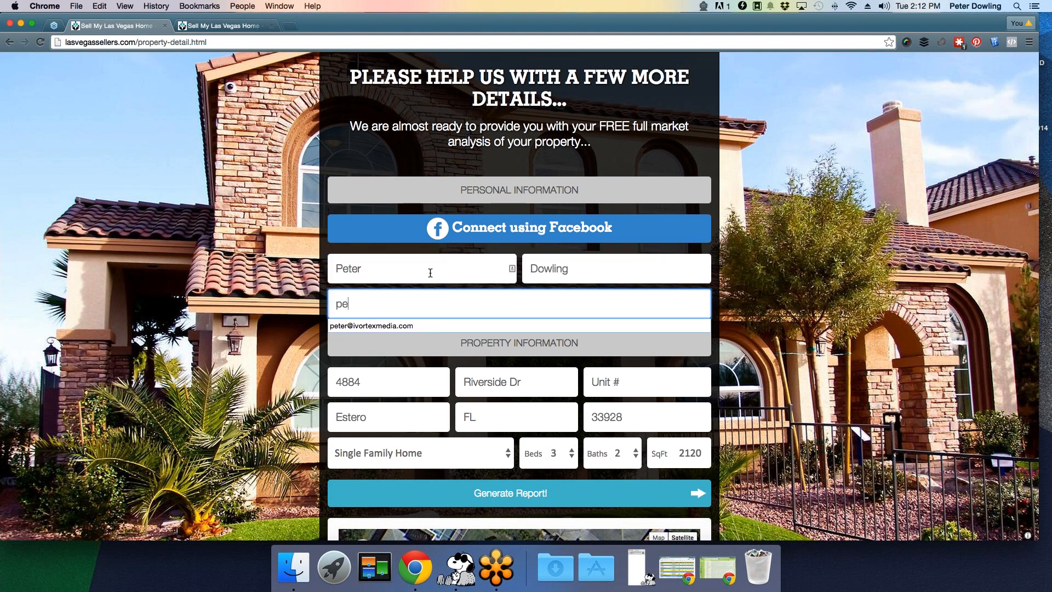
key(Down)
key(Return)
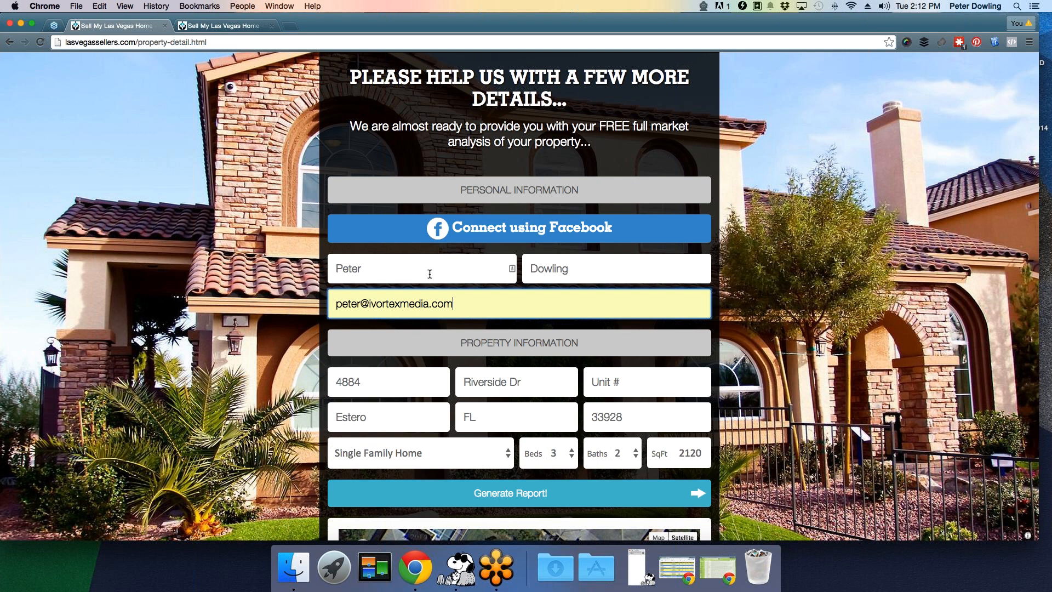
click(549, 494)
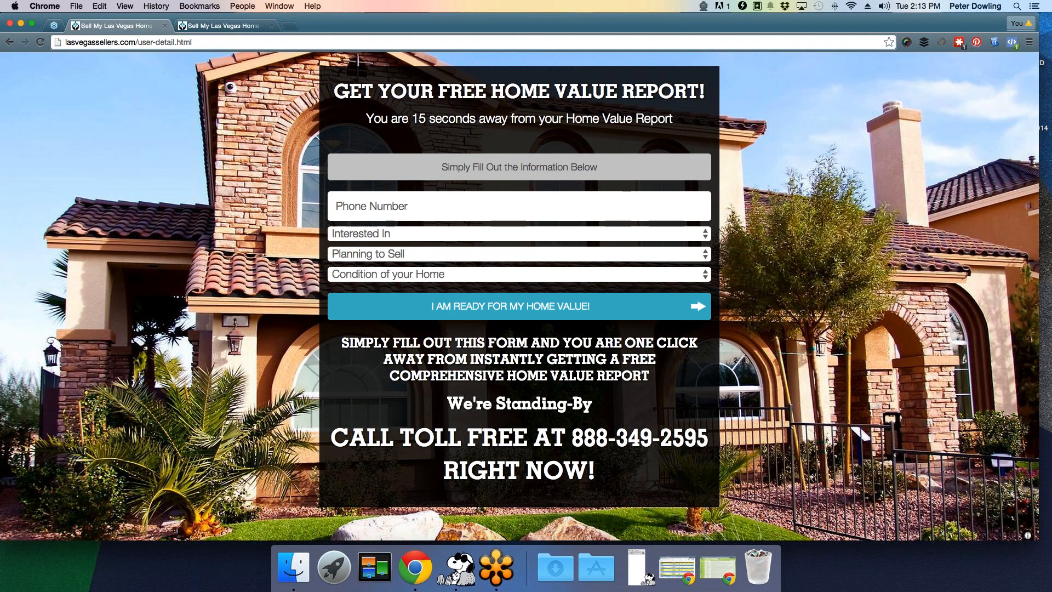
- Enter the contact's phone number and submit to receive the $217,054 home value estimate
click(402, 208)
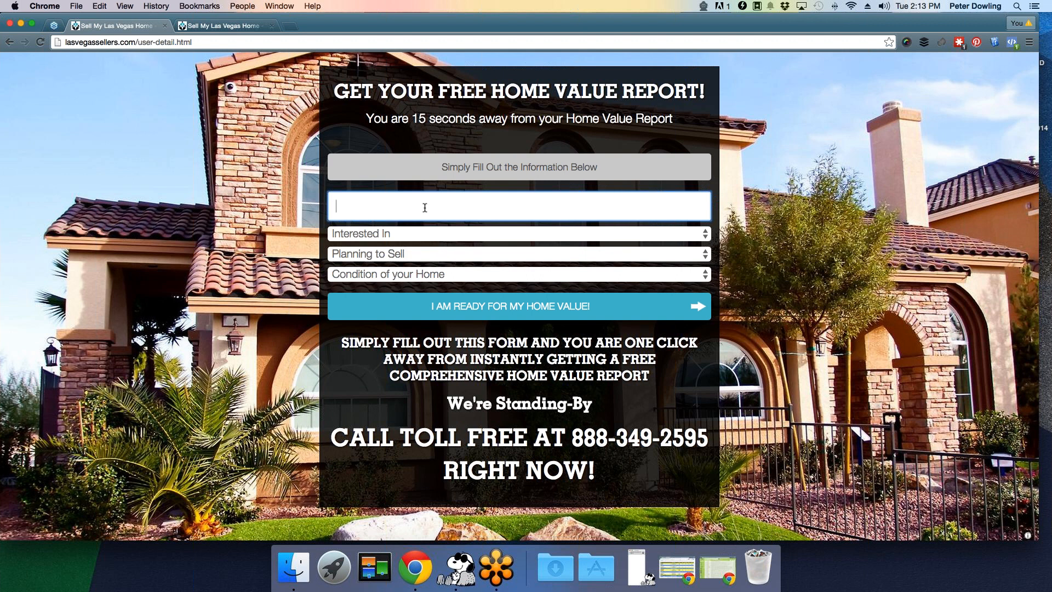
text(555)
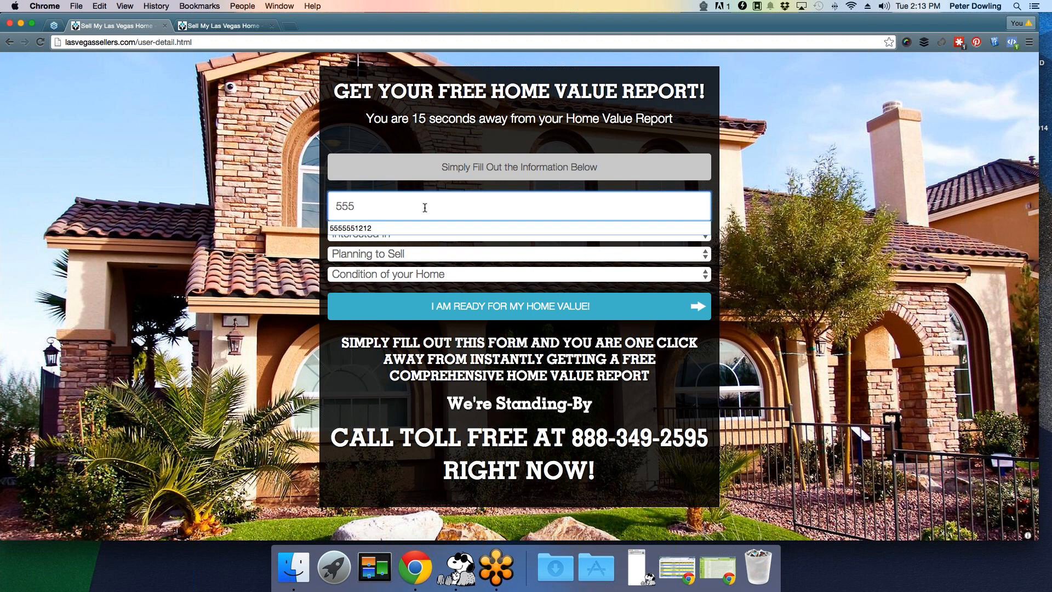
text(5551212)
click(500, 309)
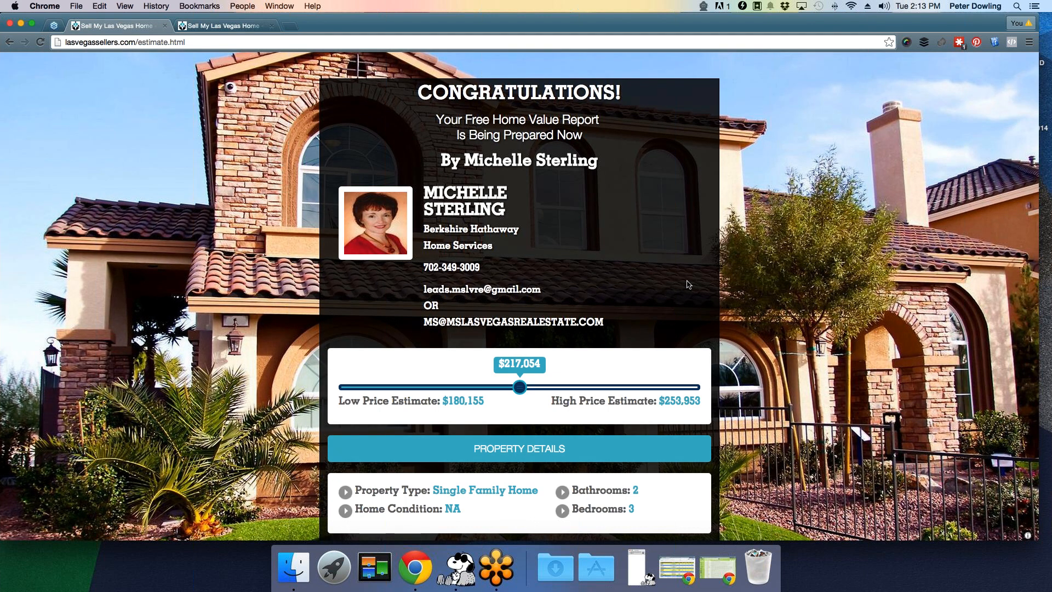
- Scroll through the estimate report past Property Details to the Estero, FL 33928 nearby sold properties
scroll(688, 284, down, 5)
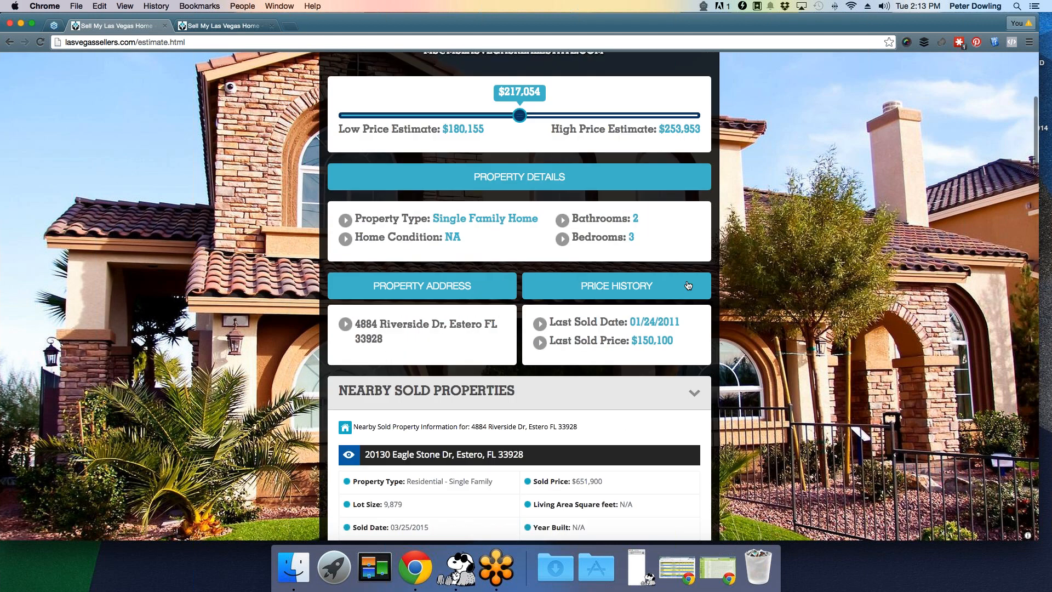
scroll(688, 284, down, 1)
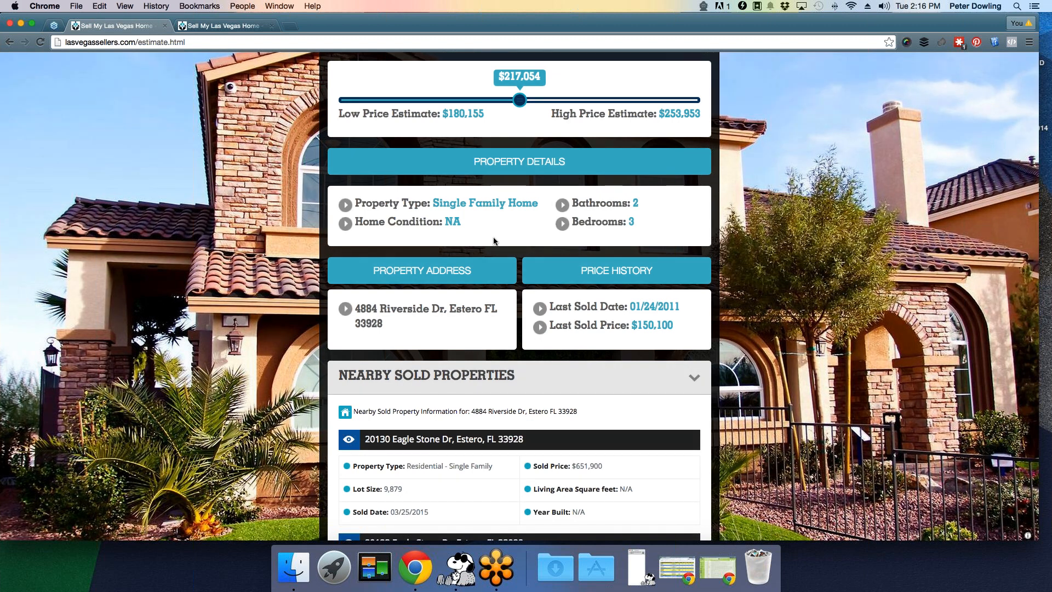
scroll(493, 240, down, 1)
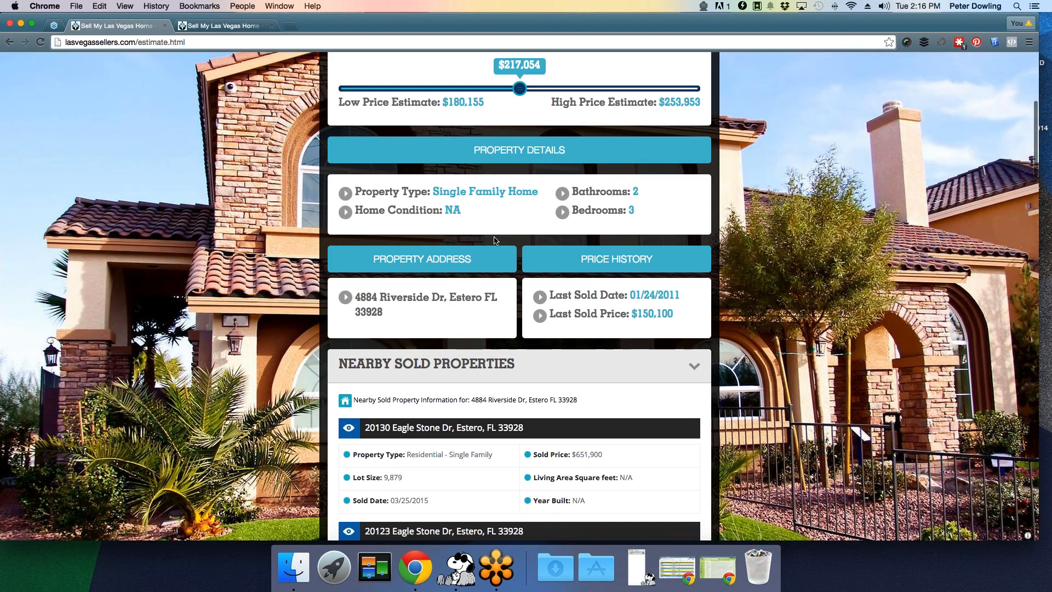
scroll(494, 240, up, 1)
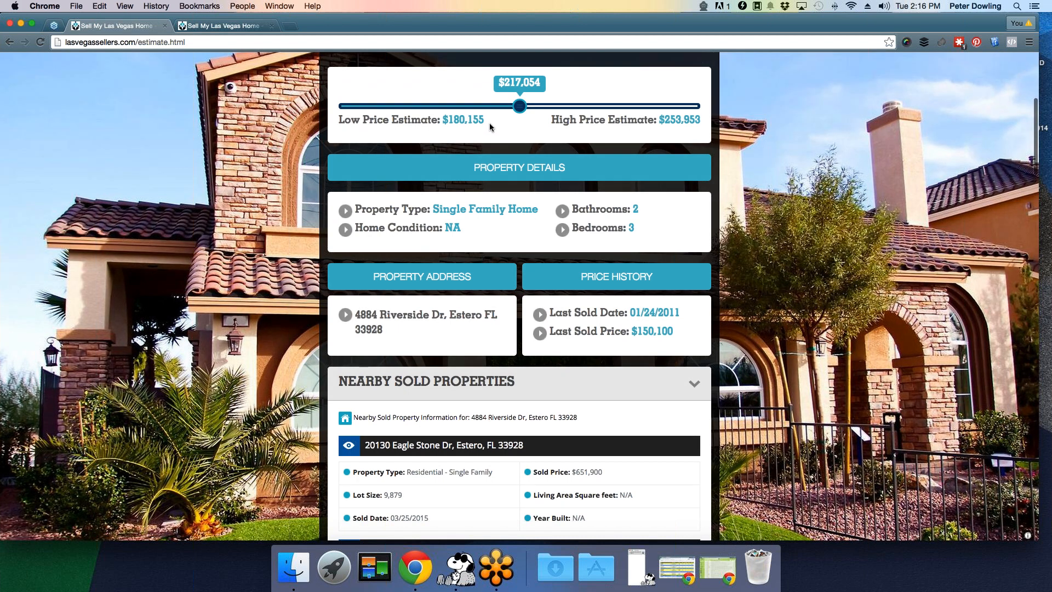
scroll(474, 127, down, 5)
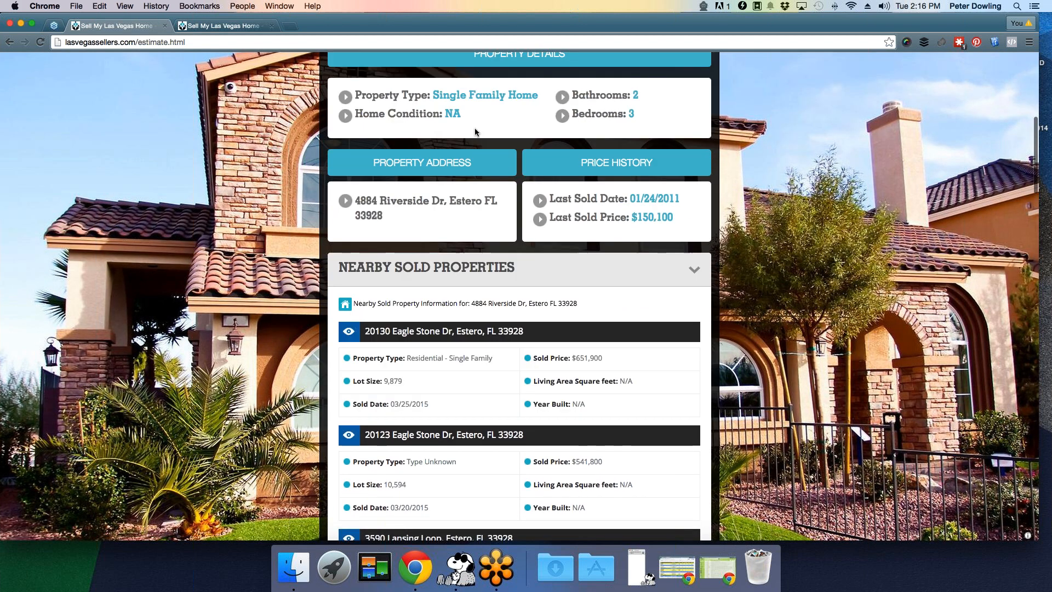
scroll(475, 131, down, 4)
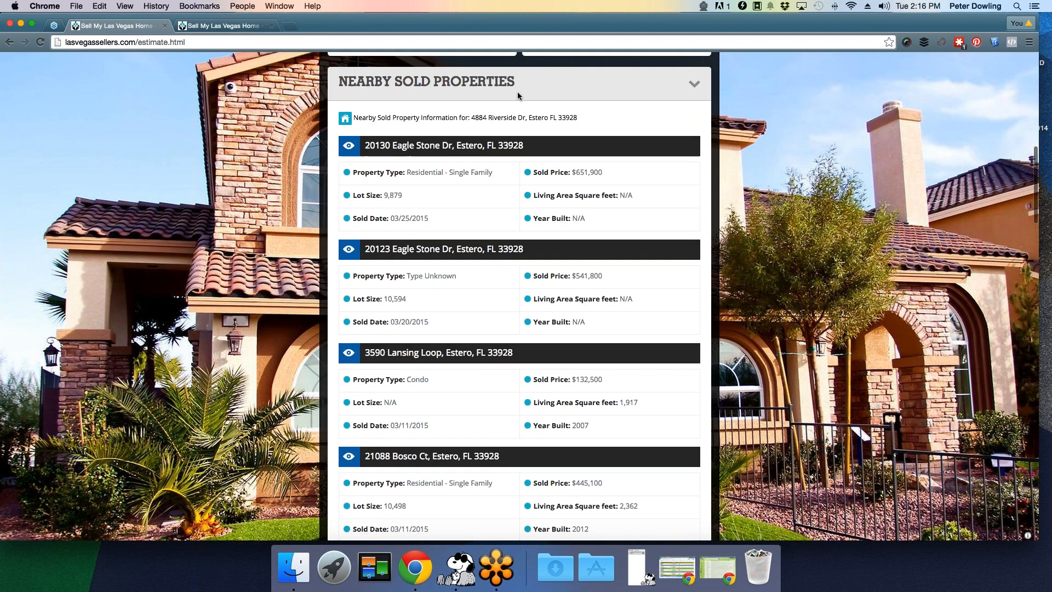
scroll(517, 93, down, 15)
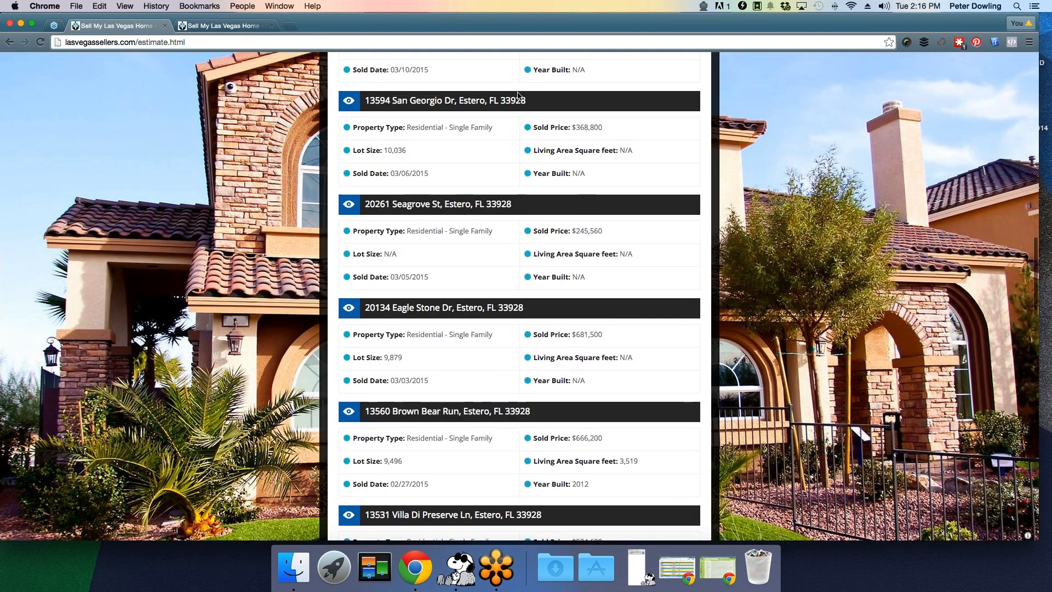
scroll(517, 94, down, 10)
scroll(518, 95, down, 3)
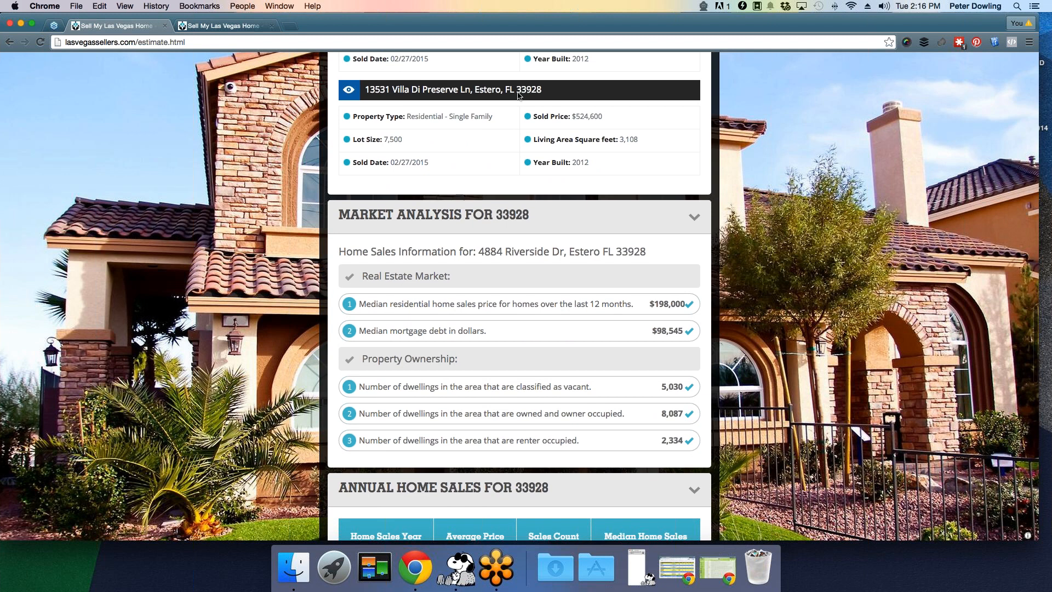
- Scroll further to the 33928 Market Analysis, Annual and Quarterly Home Sales tables for 2011–2013
scroll(518, 95, down, 1)
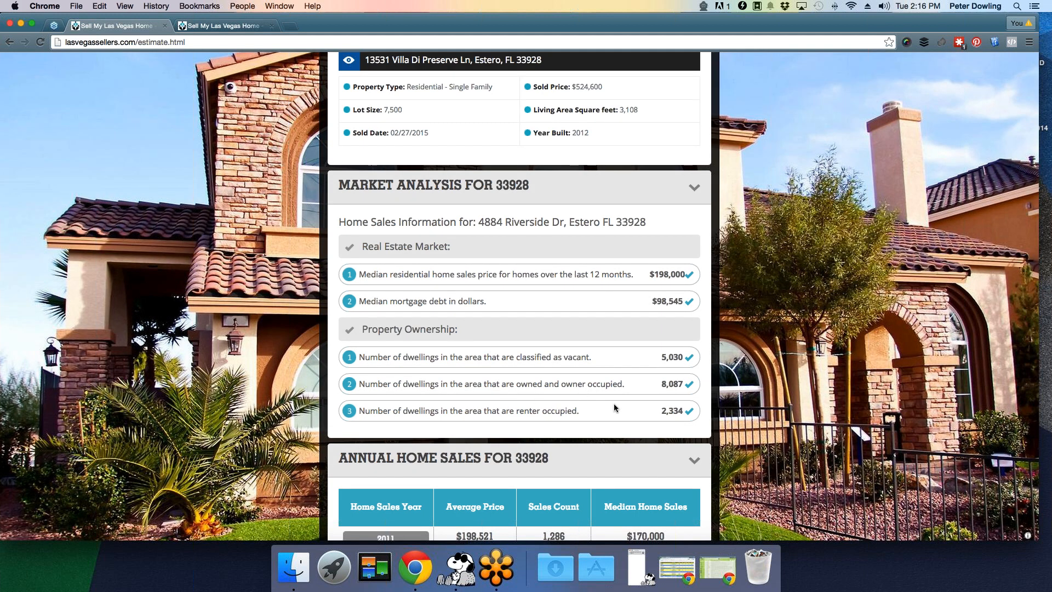
scroll(614, 405, down, 5)
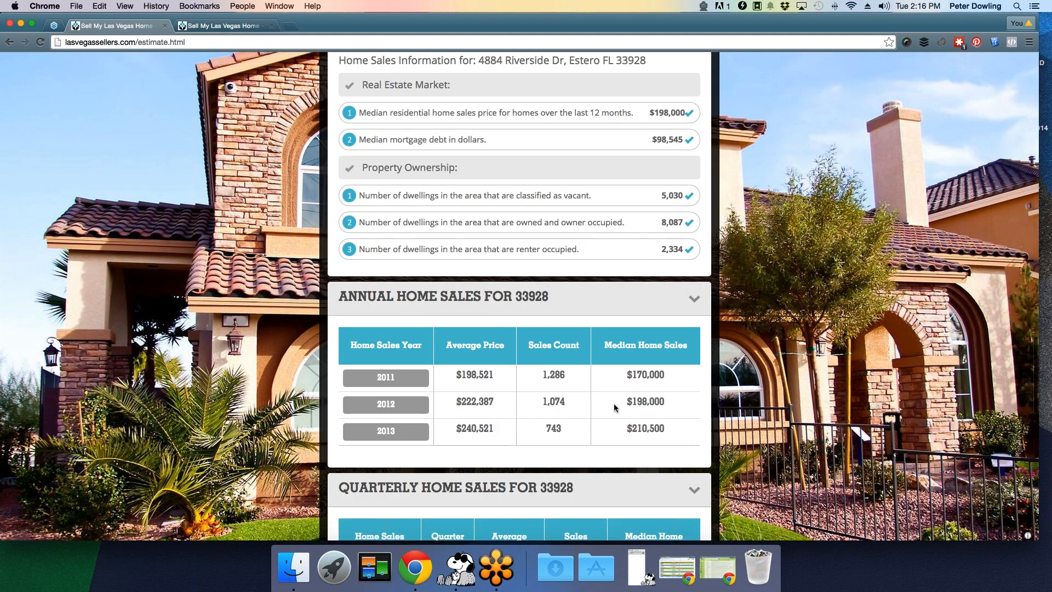
scroll(613, 407, down, 6)
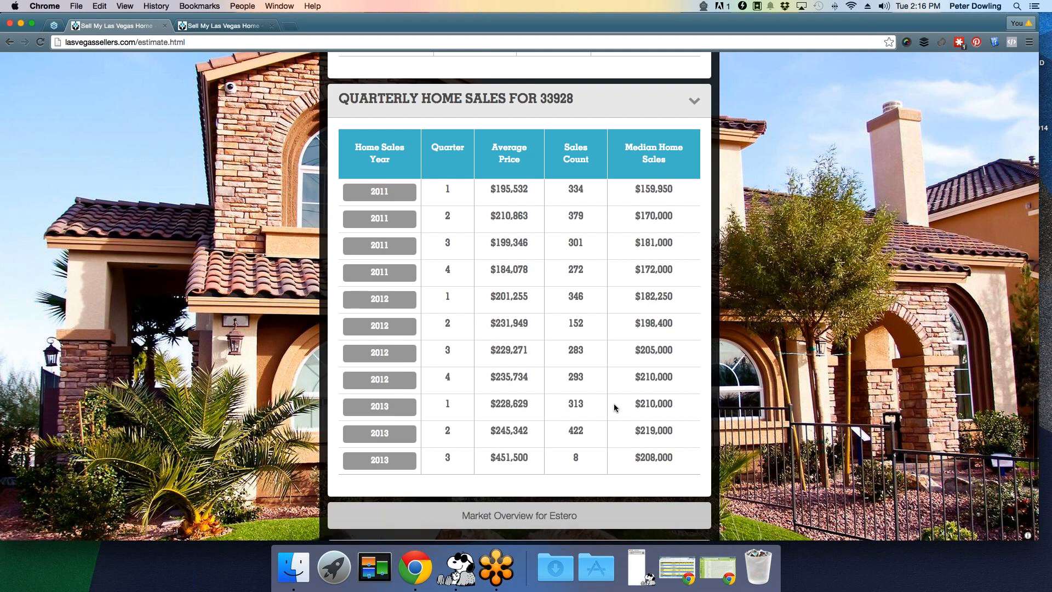
scroll(614, 403, up, 20)
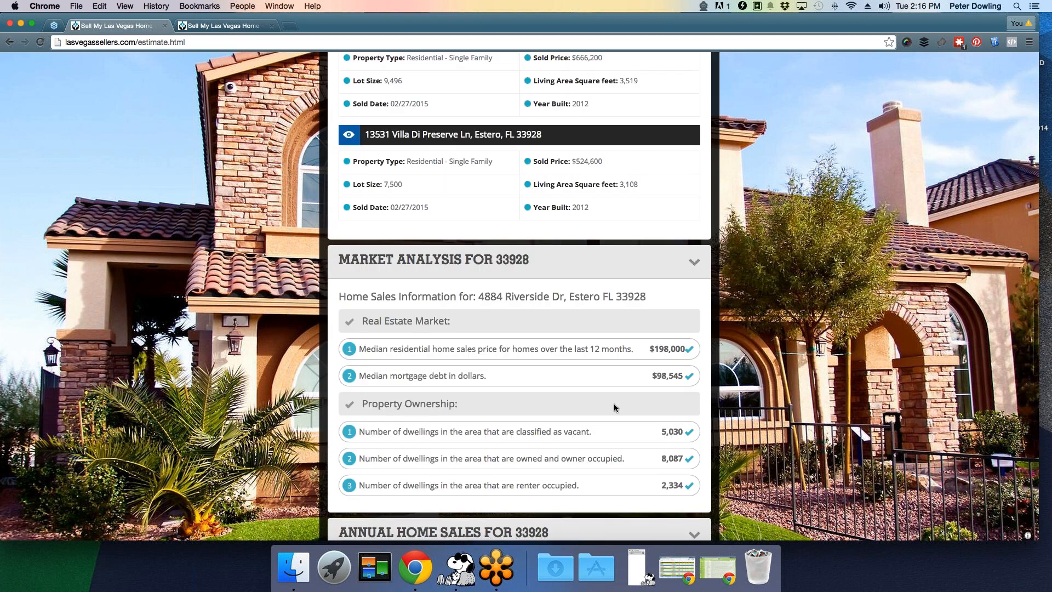
- Scroll back up to the CONGRATULATIONS header with agent details and the $217,054 estimate
scroll(614, 405, up, 7)
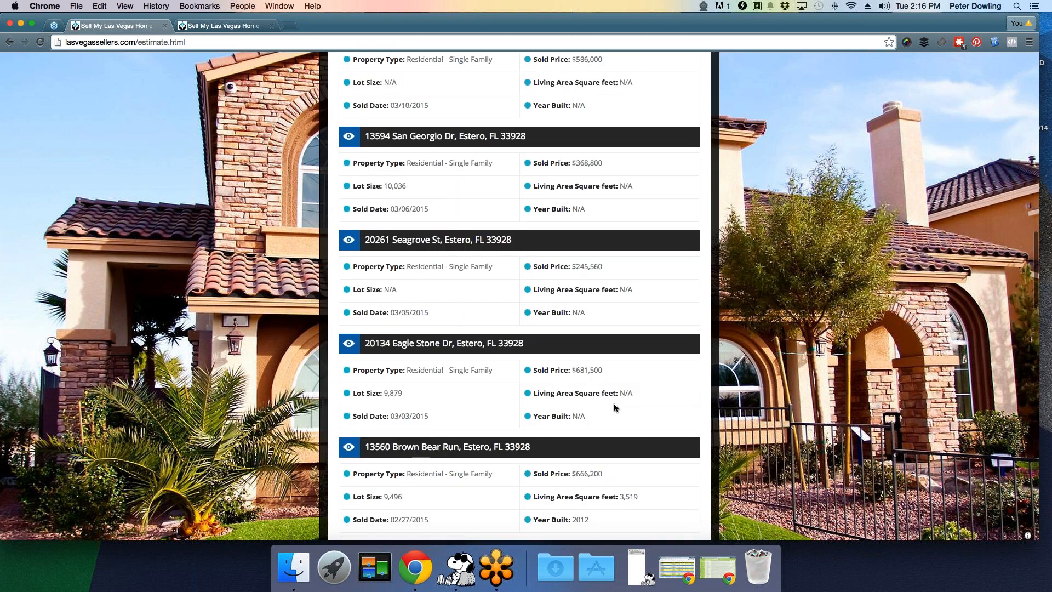
scroll(614, 407, up, 6)
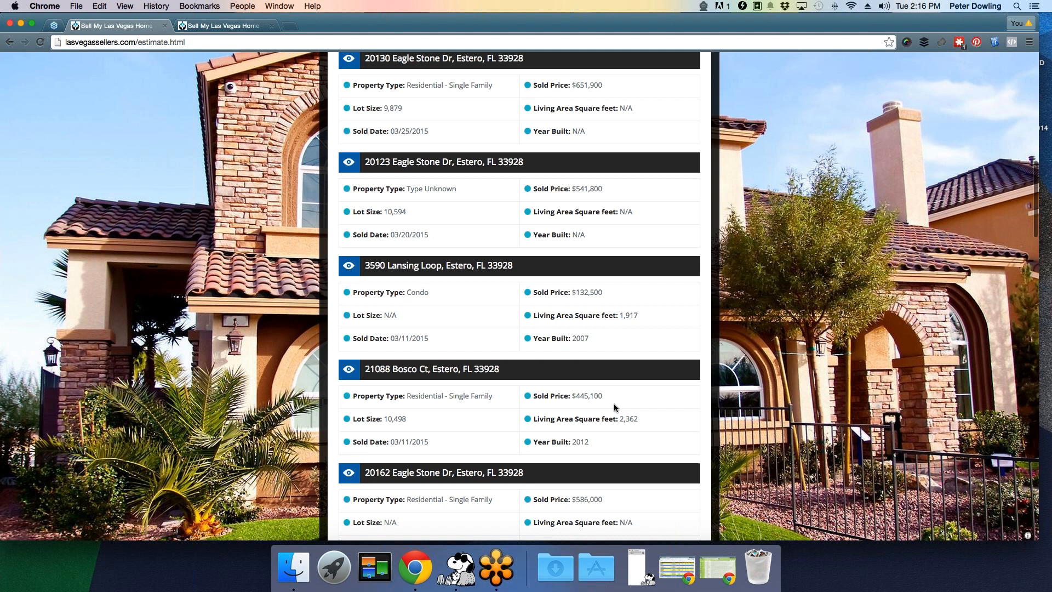
scroll(613, 407, up, 2)
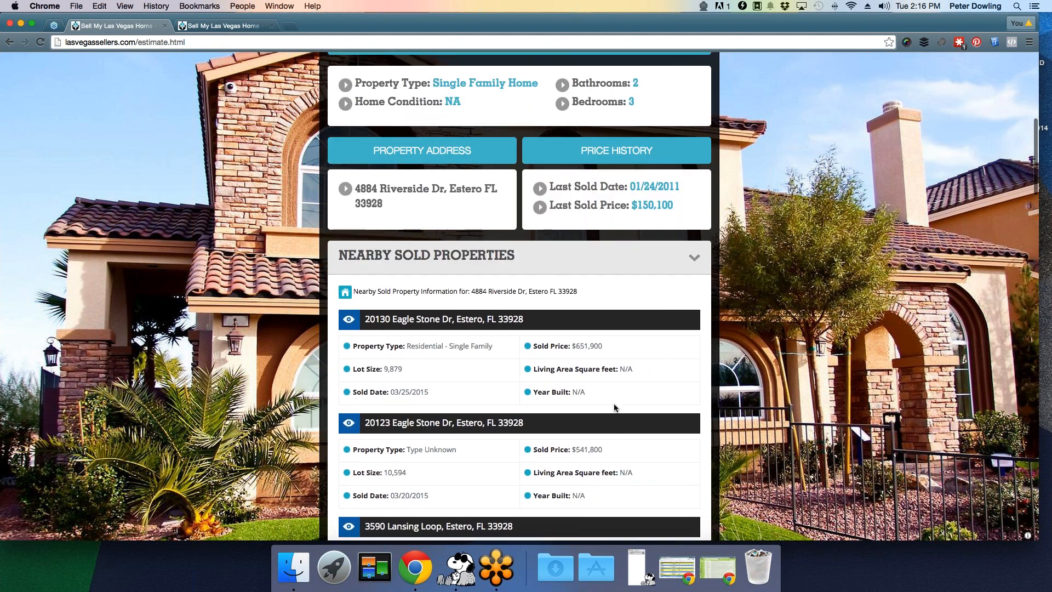
scroll(613, 407, up, 2)
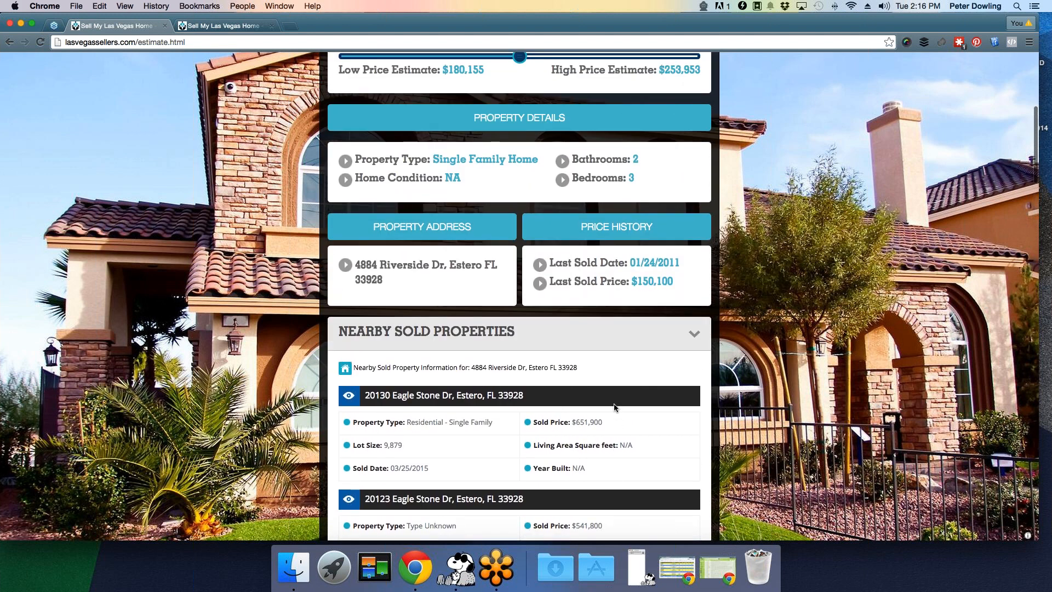
scroll(614, 407, up, 2)
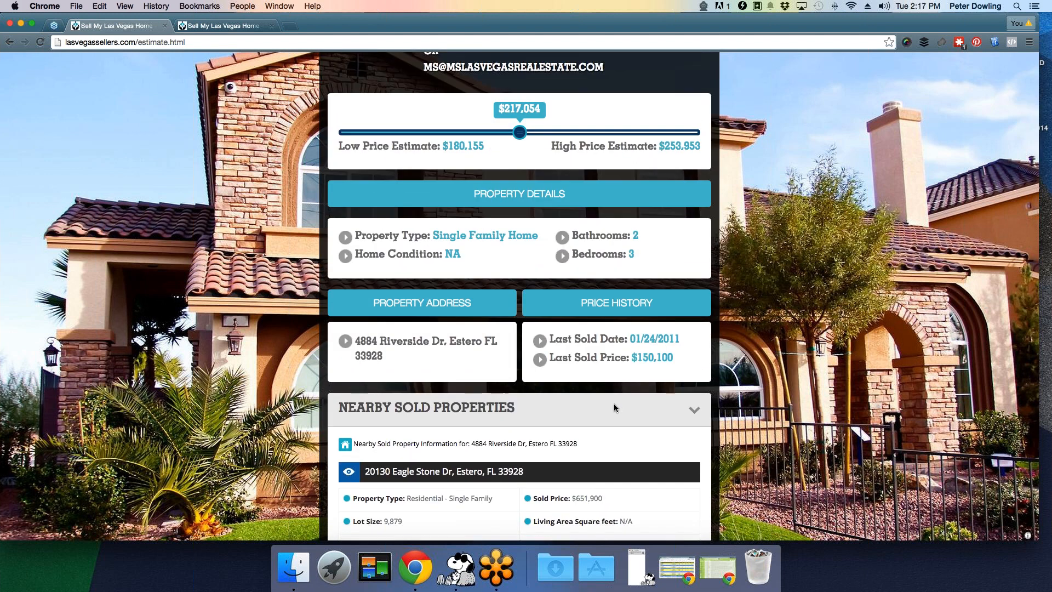
scroll(614, 407, up, 2)
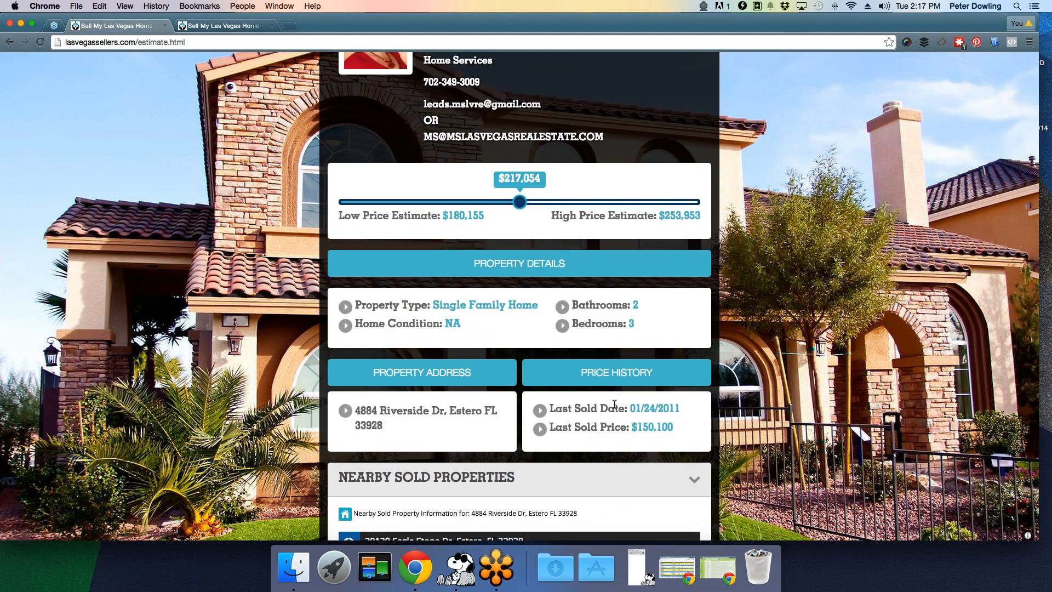
scroll(614, 404, up, 2)
scroll(614, 404, up, 4)
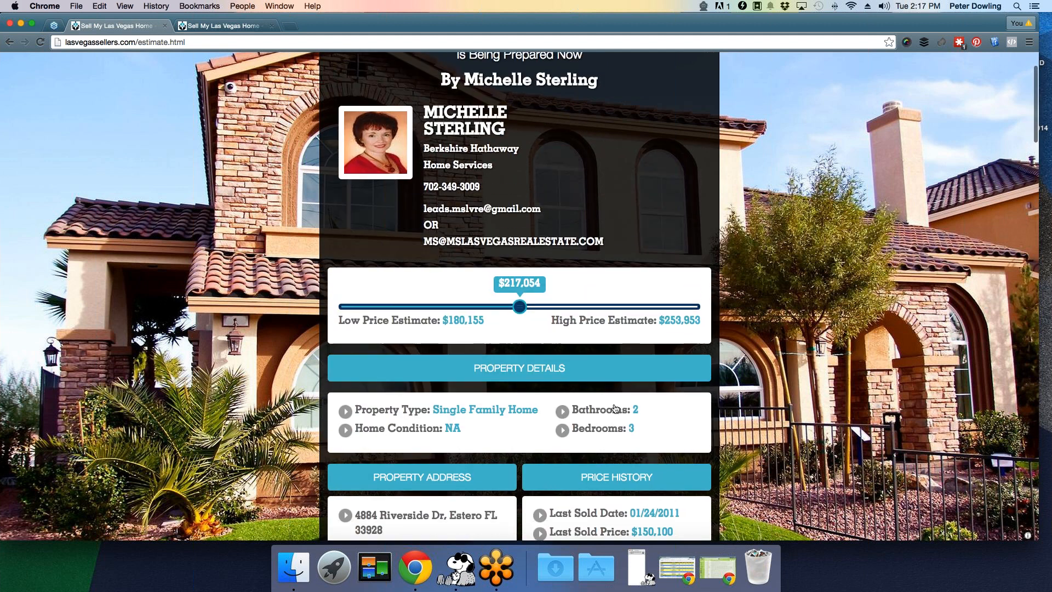
scroll(615, 404, up, 1)
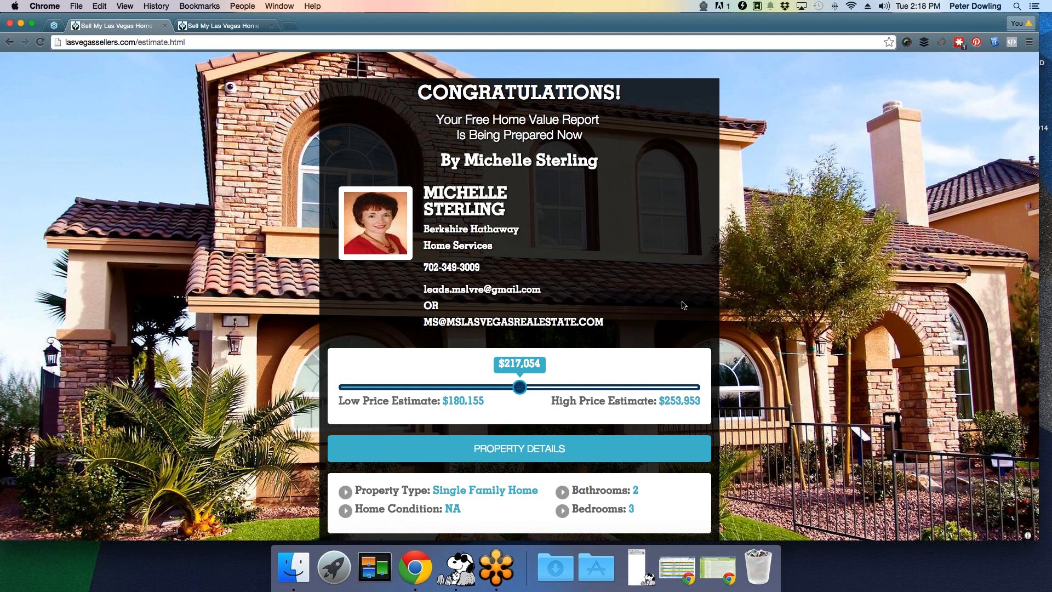
- Switch to the lasvegassellers.com admin dashboard tab showing 52 full and 149 partial leads
scroll(683, 306, down, 3)
scroll(683, 306, up, 3)
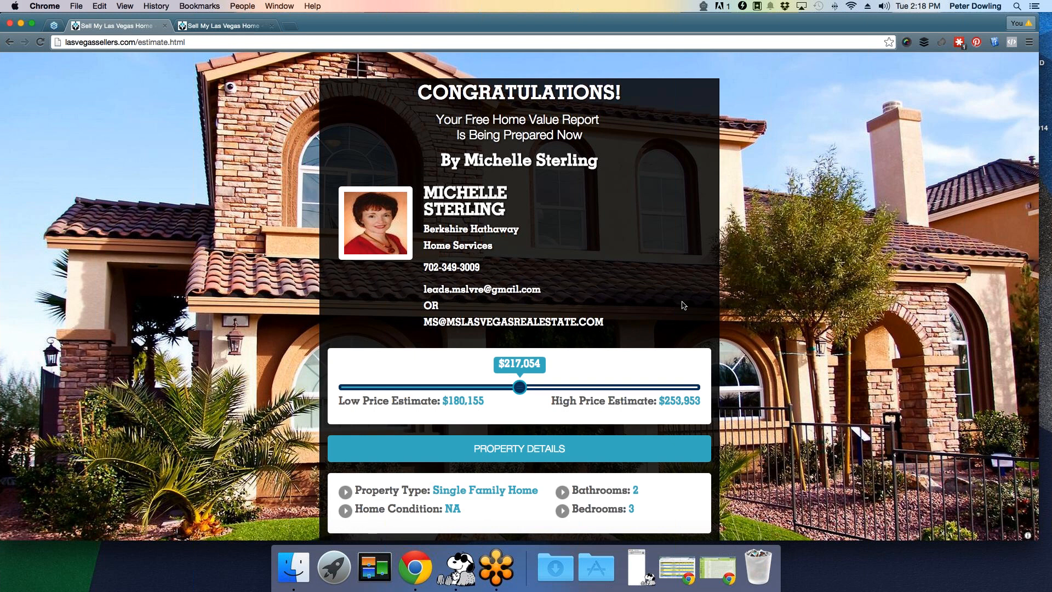
scroll(683, 305, down, 1)
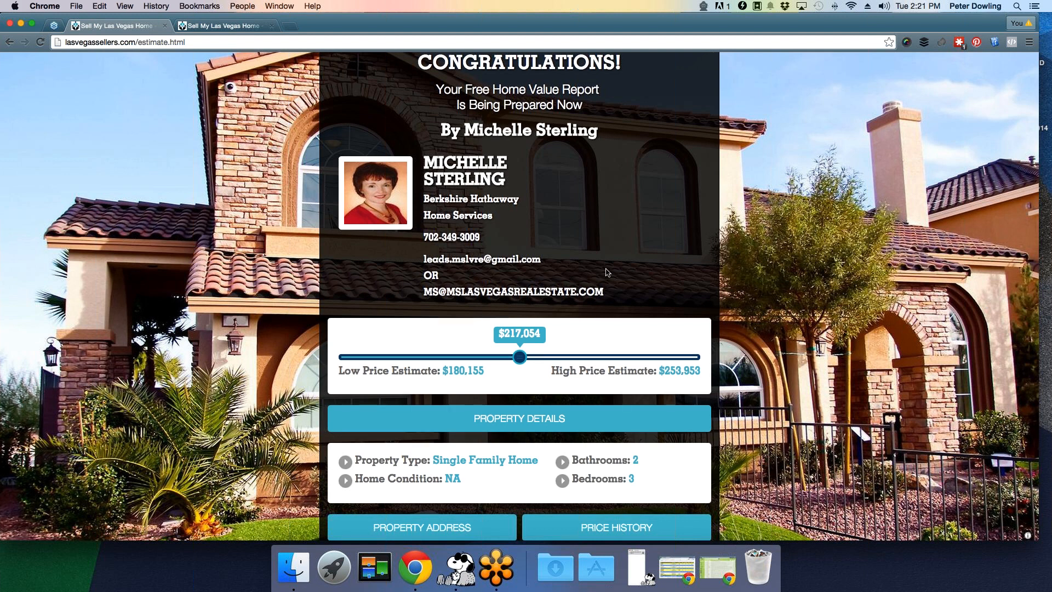
scroll(607, 272, up, 2)
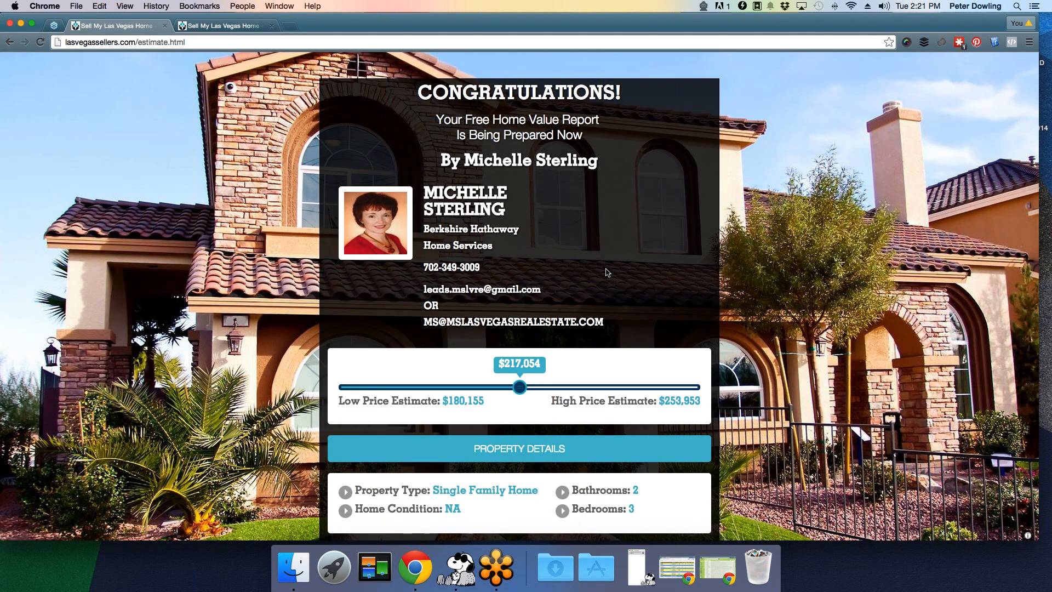
click(218, 29)
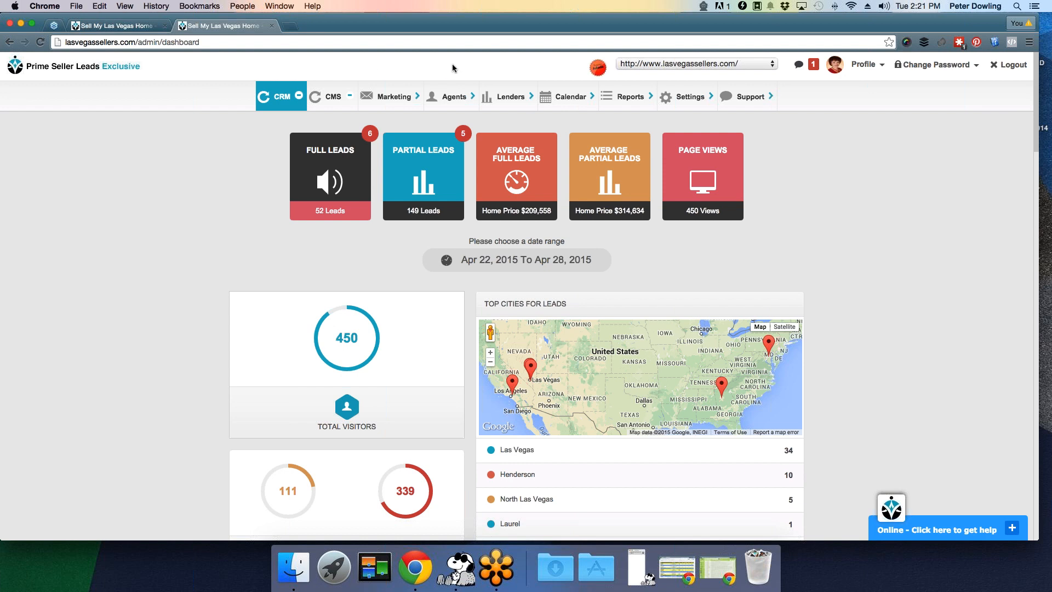
- Open Email Settings from the Settings menu and inspect the Admin and Lead Email fields
click(691, 103)
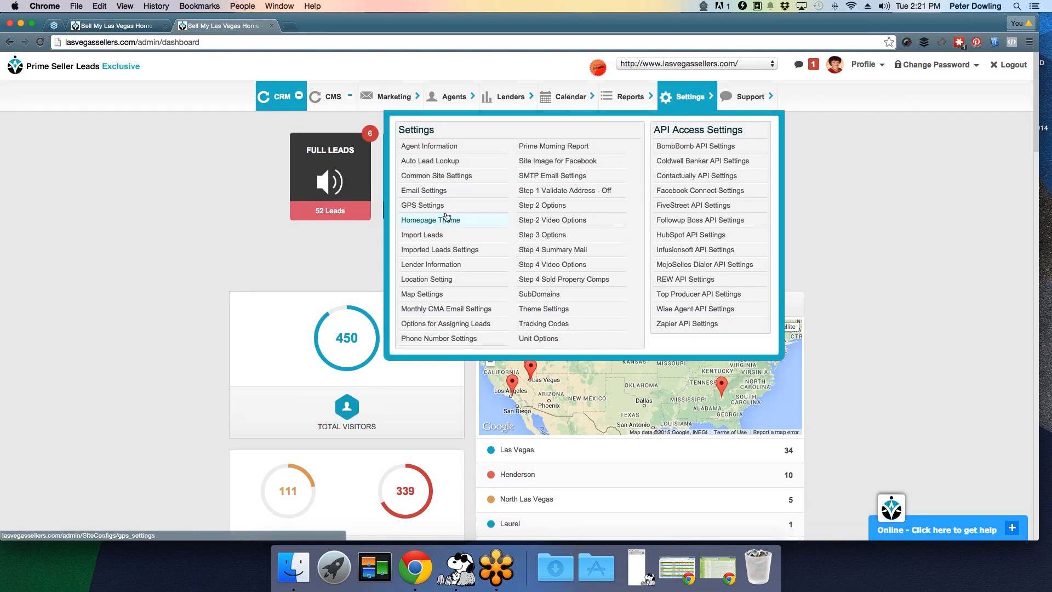
click(435, 192)
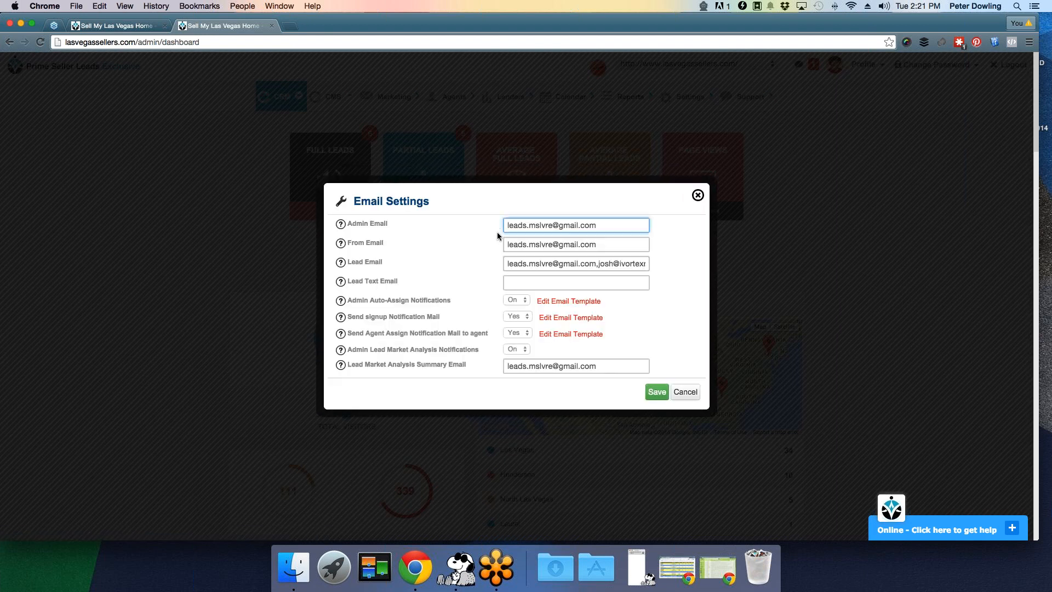
click(489, 232)
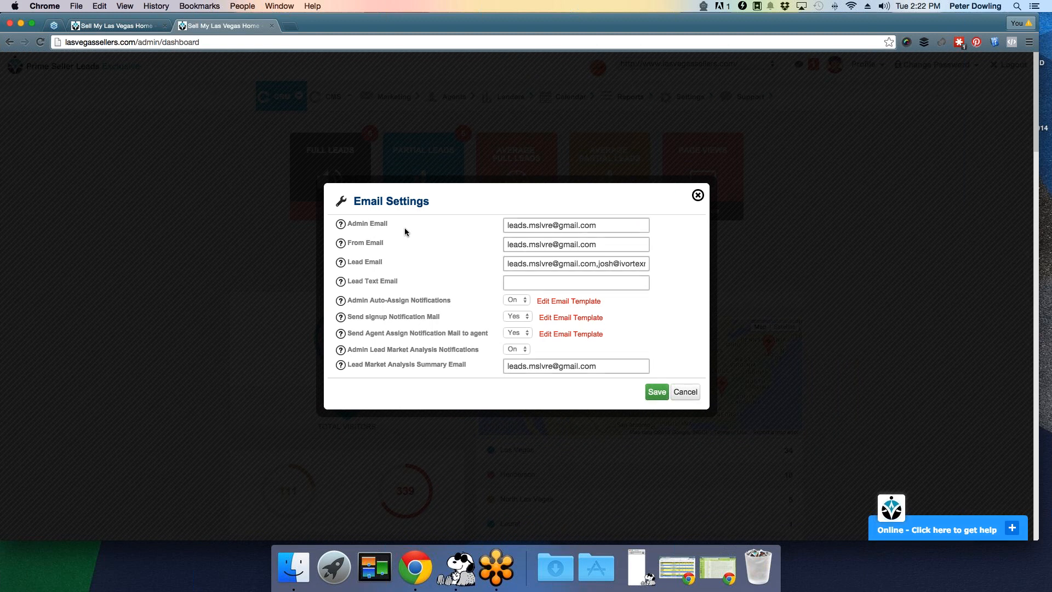
click(559, 230)
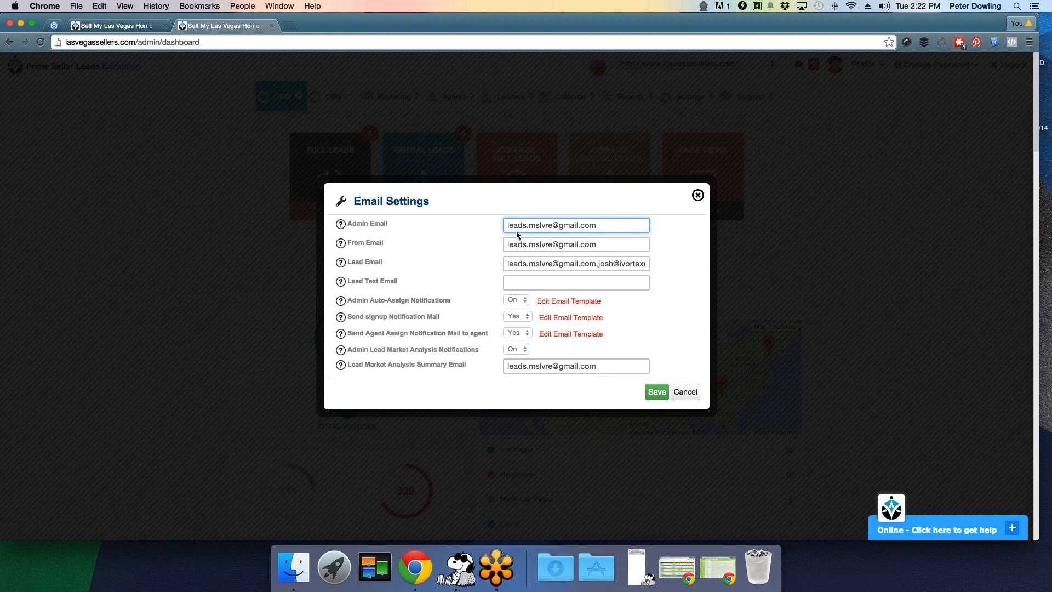
click(529, 234)
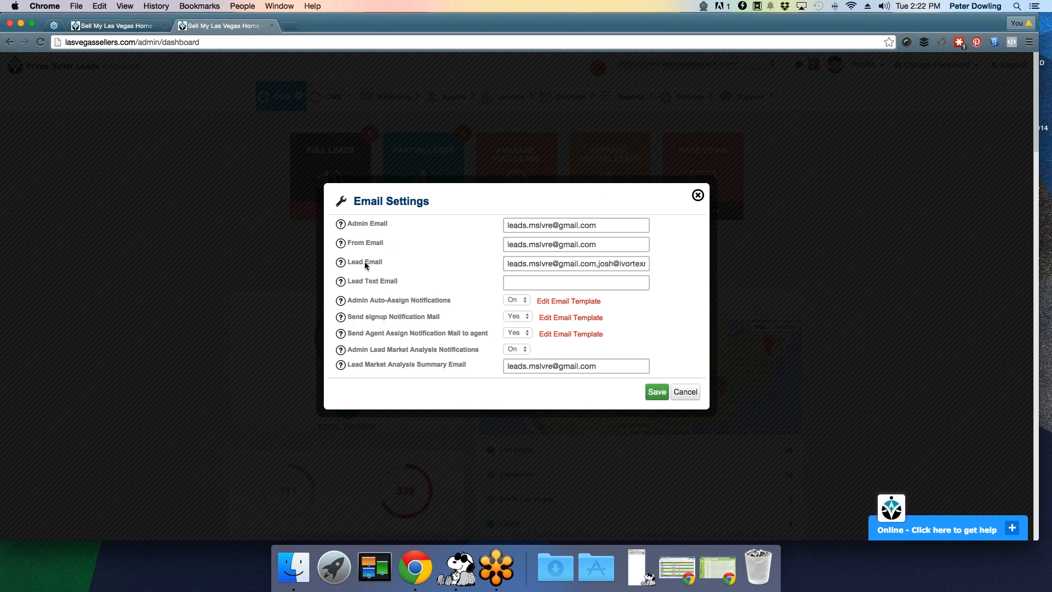
click(511, 264)
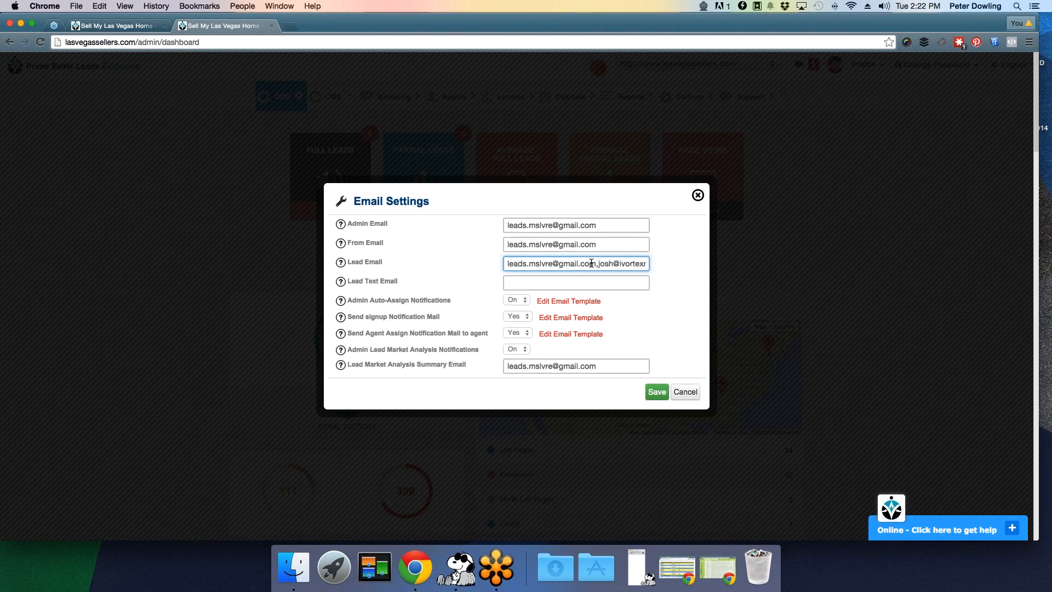
- Insert a comma between the two Lead Email addresses, leaving Lead Text Email blank
click(596, 264)
text(,)
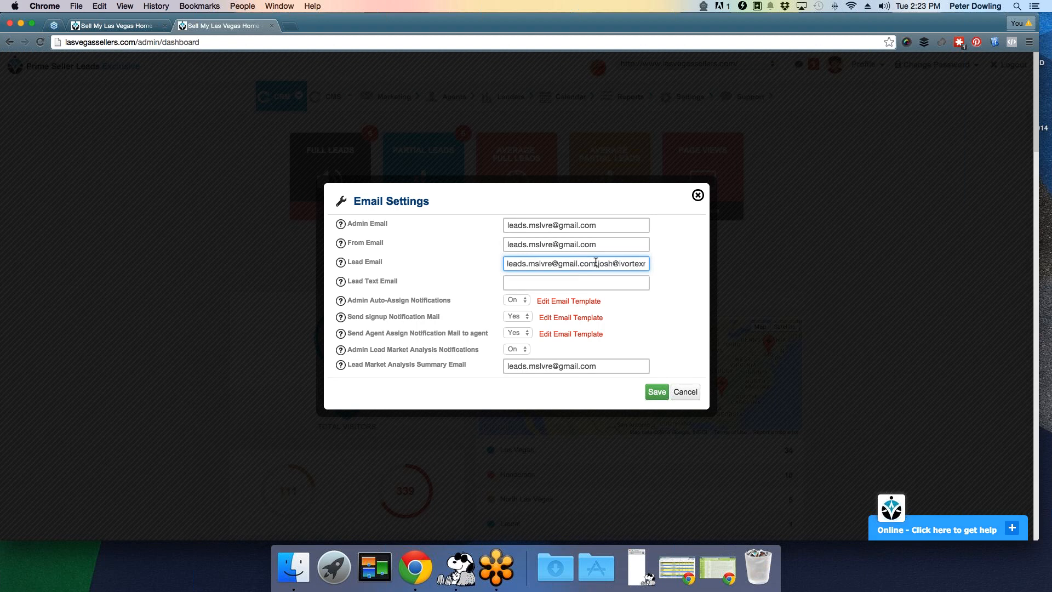
scroll(595, 263, right, 2)
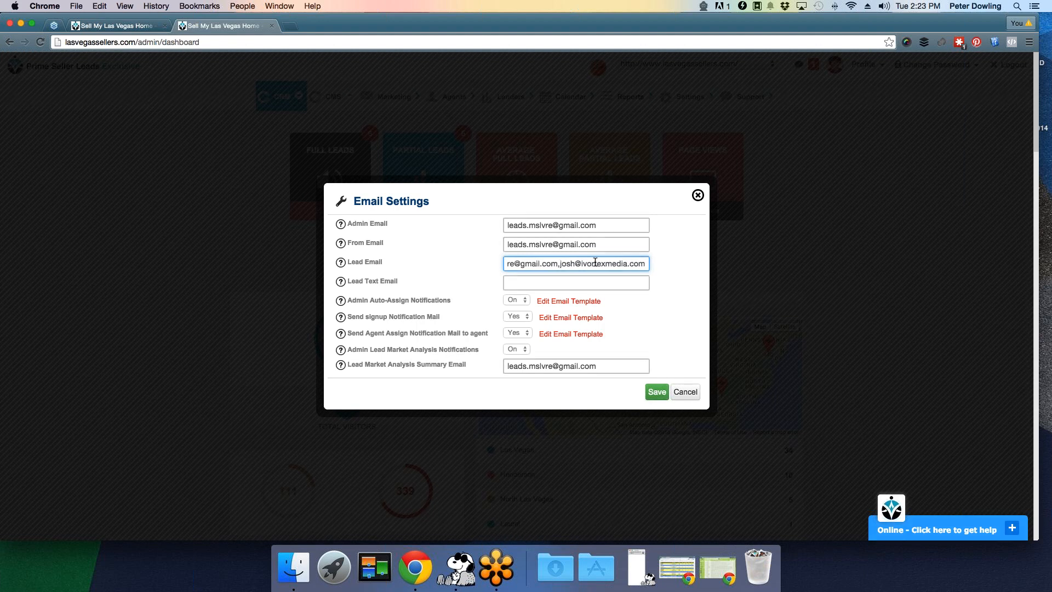
scroll(596, 263, left, 2)
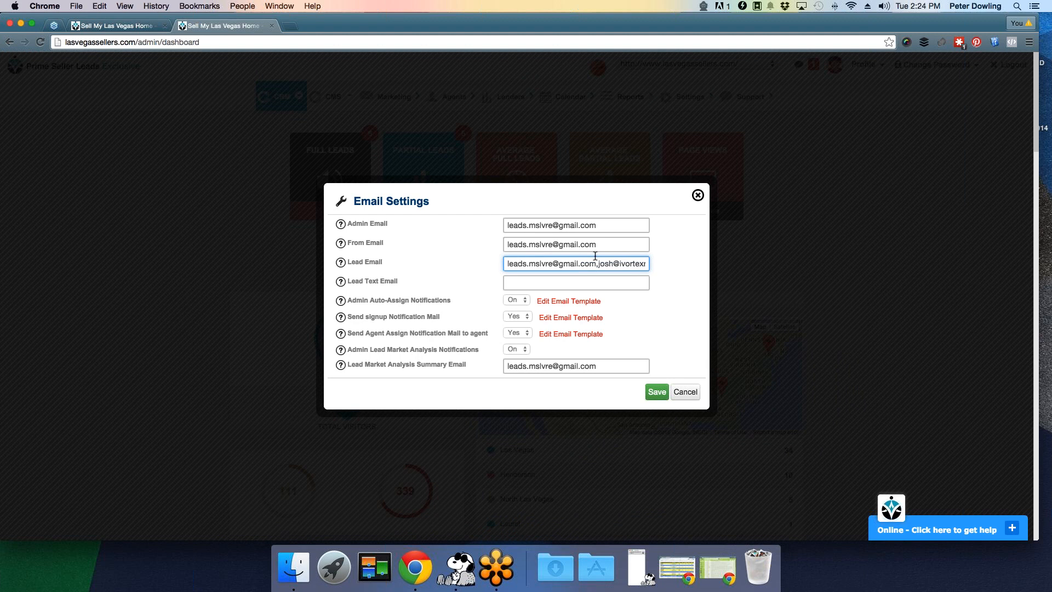
click(527, 283)
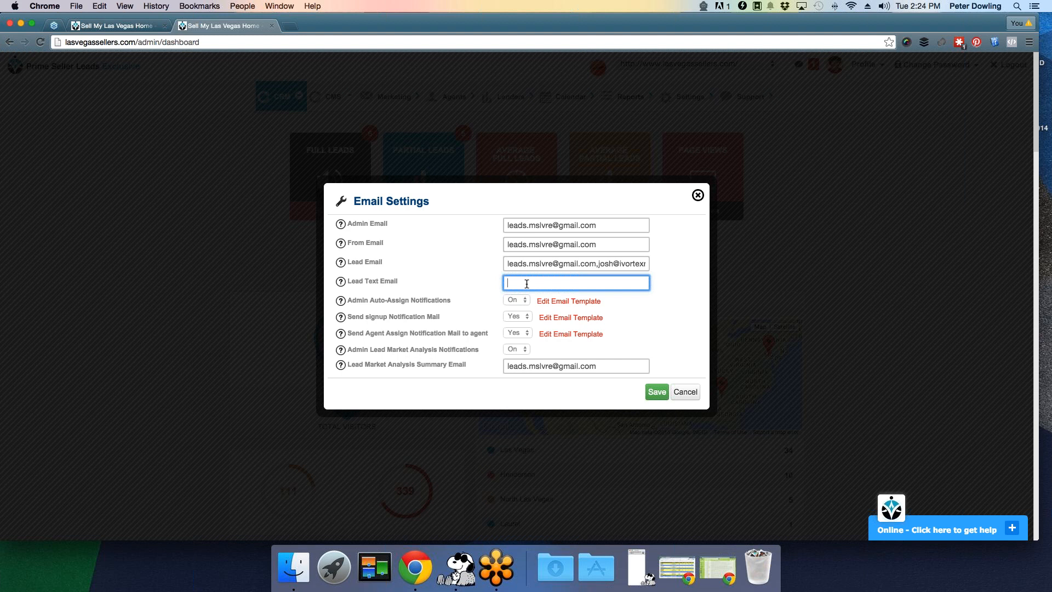
text(5555551212)
text(@txt.att.net)
key(BackSpace)
key(BackSpace)
key(BackSpace)
key(BackSpace)
key(BackSpace)
key(BackSpace)
key(BackSpace)
key(BackSpace)
key(BackSpace)
key(BackSpace)
text(vtext.com)
drag(596, 282, 469, 281)
key(BackSpace)
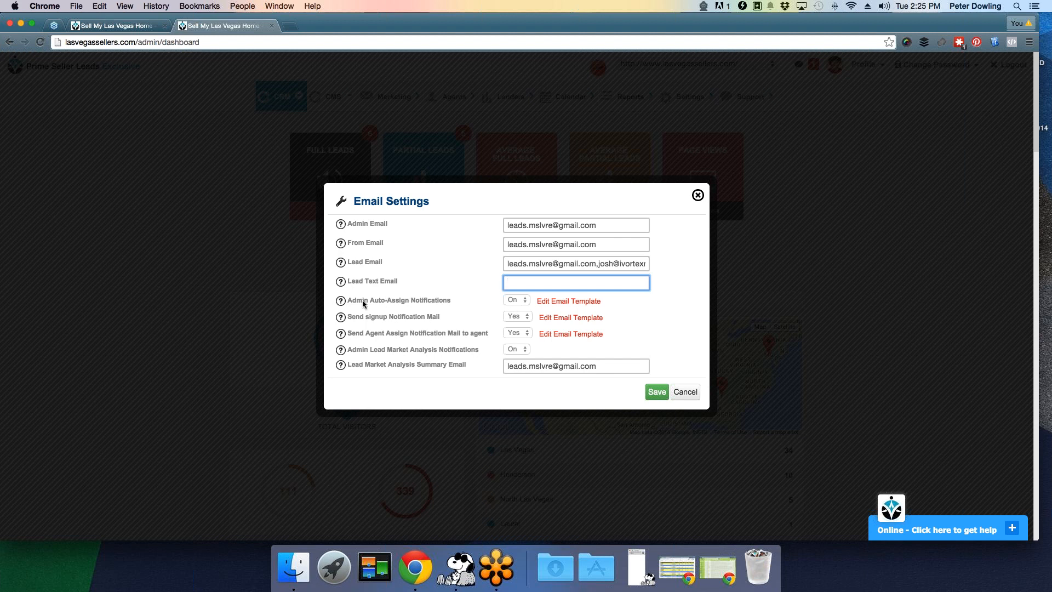
- Set Admin Auto-Assign Notifications to Off and Send Agent Assign Notification Mail to No
click(521, 301)
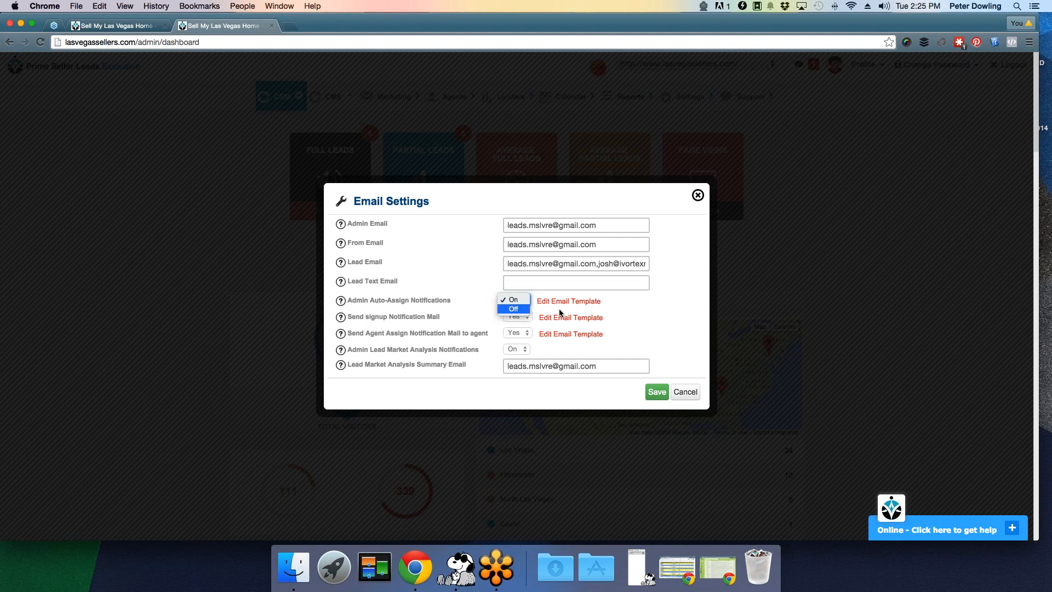
click(519, 311)
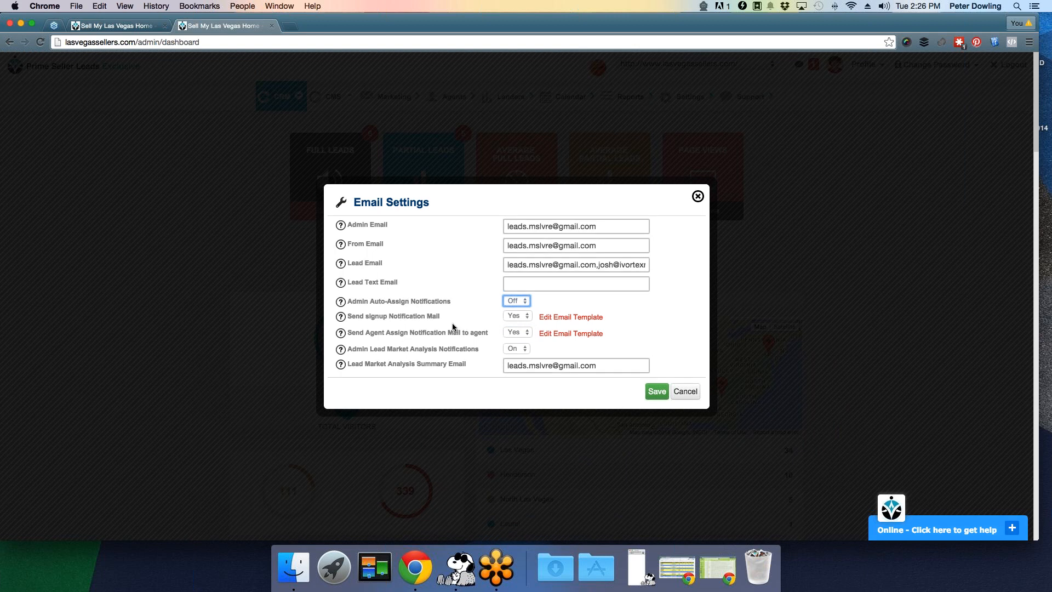
click(514, 332)
click(513, 344)
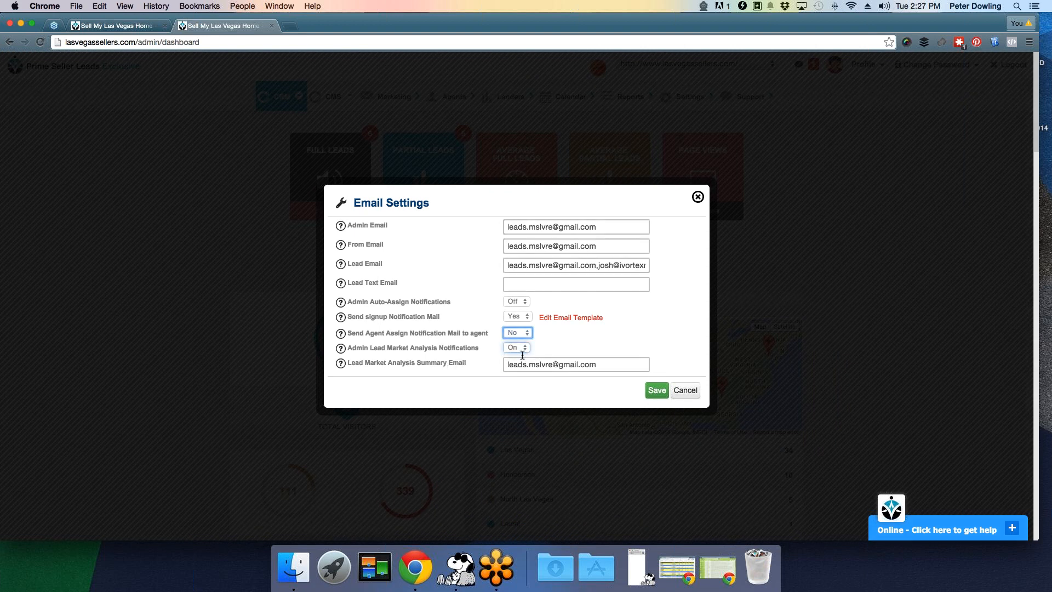
- Close Email Settings and bring up the Step 4 Summary Mail options from Settings
click(680, 392)
mouse_move(689, 96)
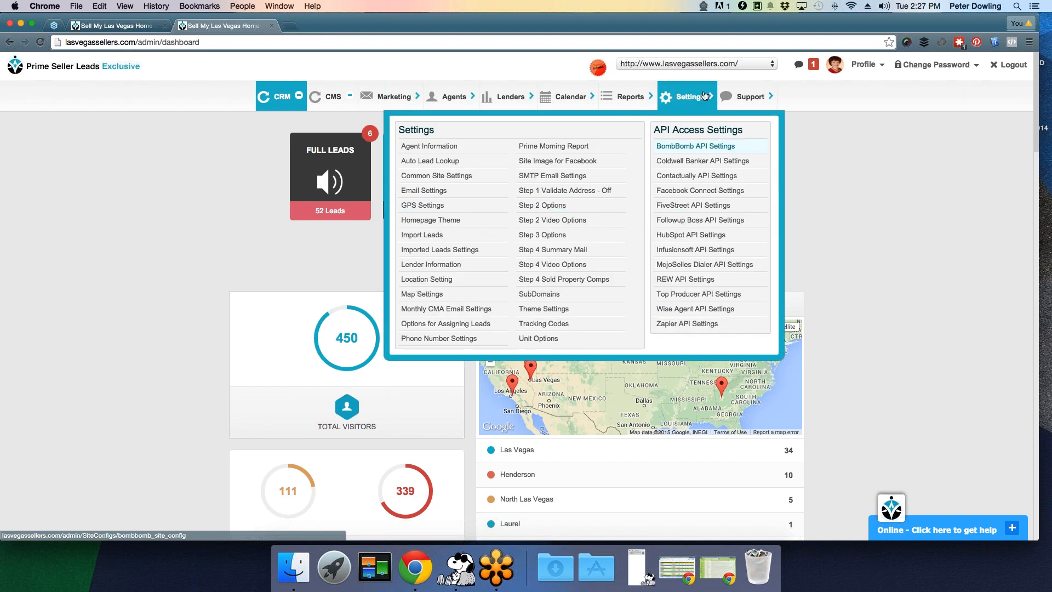
click(574, 249)
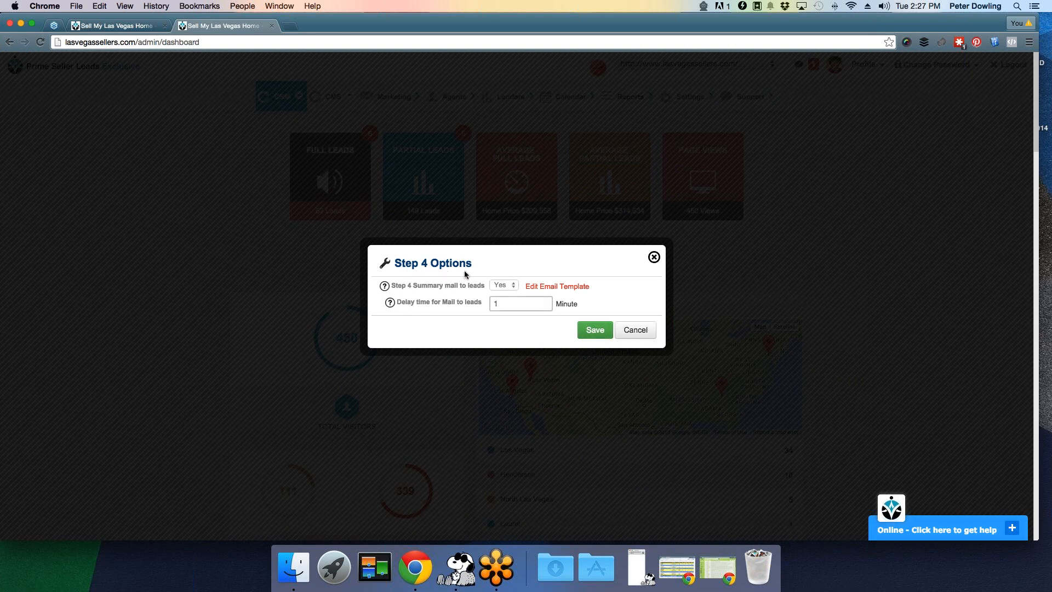
- Dismiss Step 4 Options unsaved, keeping summary mail at Yes with a 1-minute delay
click(655, 257)
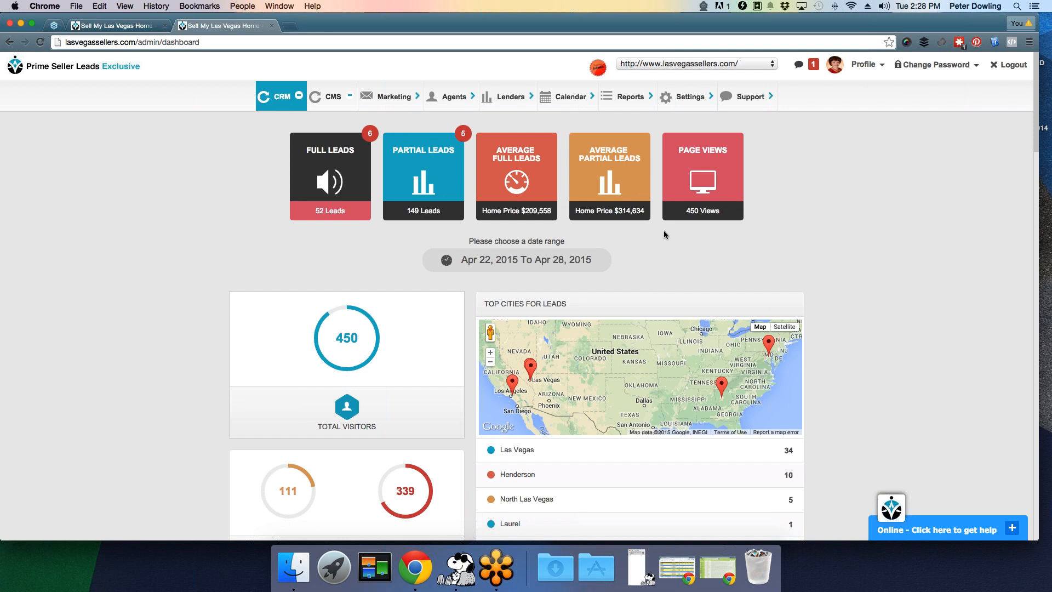
- Go to the Manage Agents page through the Agents menu
click(443, 104)
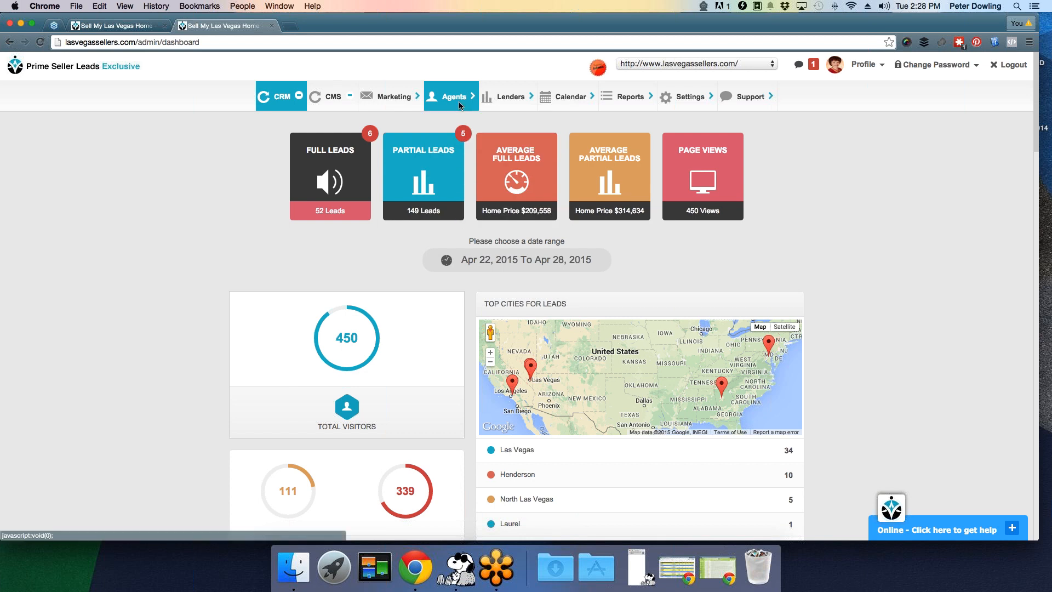
mouse_move(454, 99)
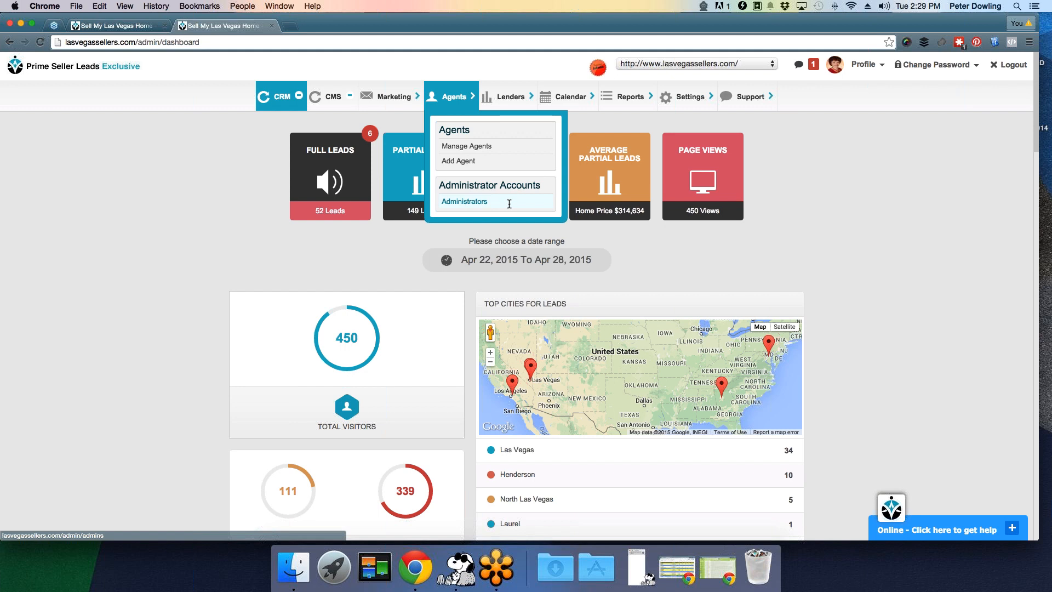
click(473, 147)
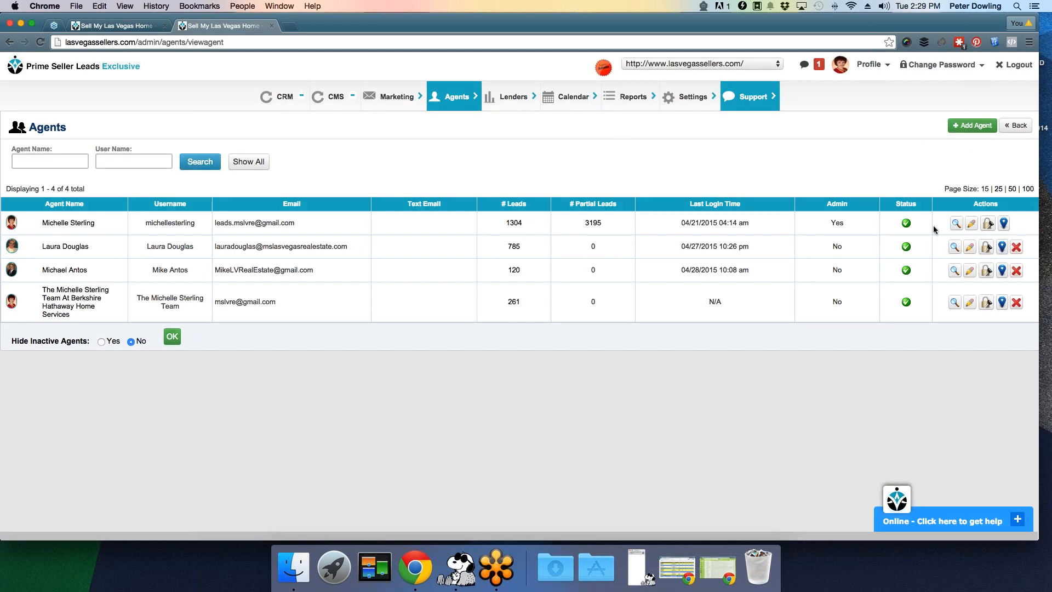
- Log in as the second agent in a new tab to load her lead list
click(986, 250)
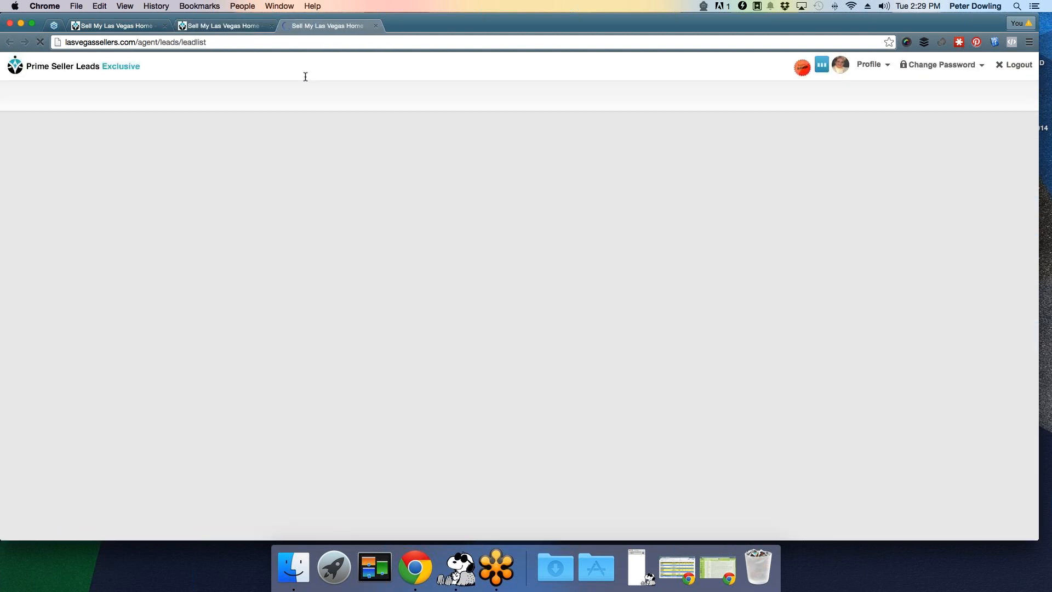
- Detach the agent's tab into its own window and look over the agent menus
drag(307, 26, 301, 144)
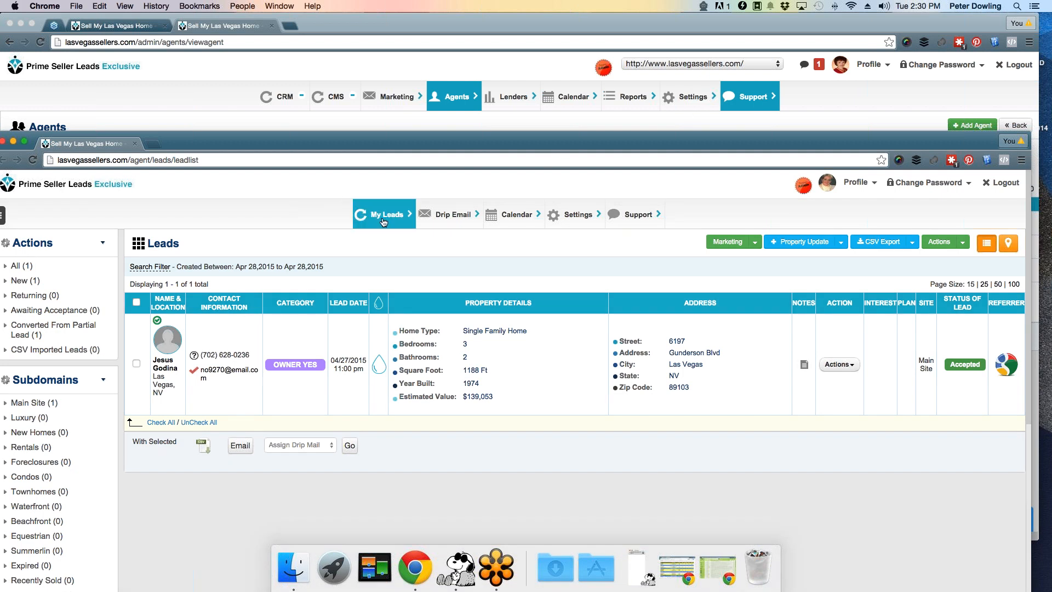
mouse_move(438, 222)
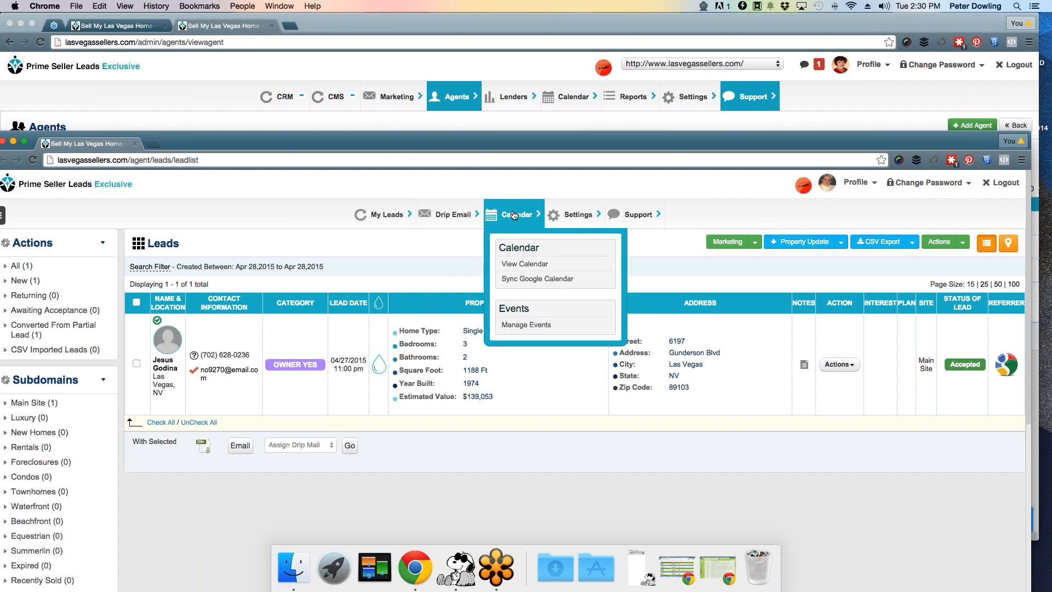
mouse_move(589, 213)
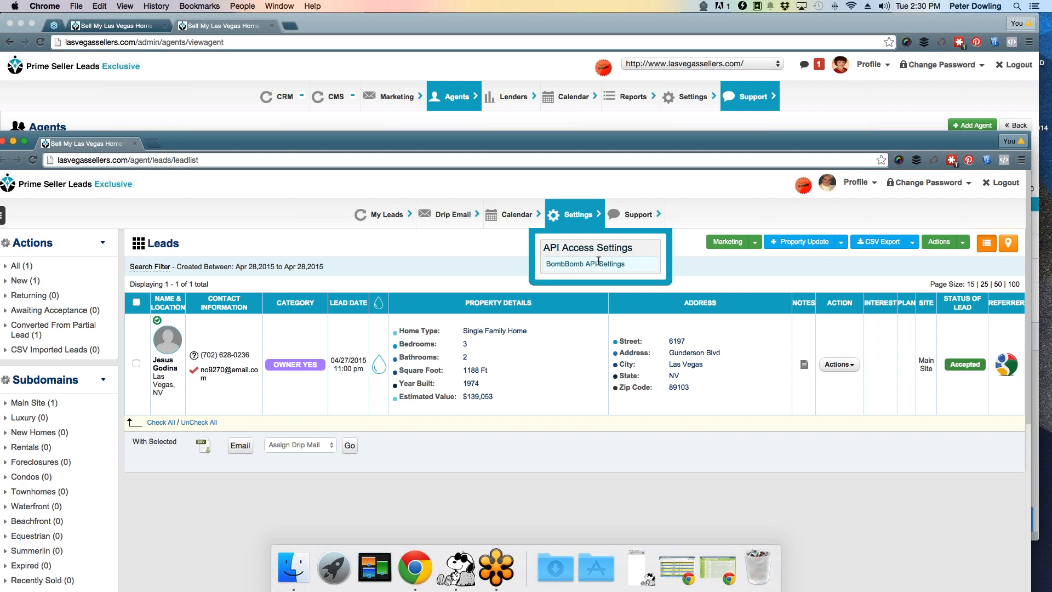
mouse_move(630, 222)
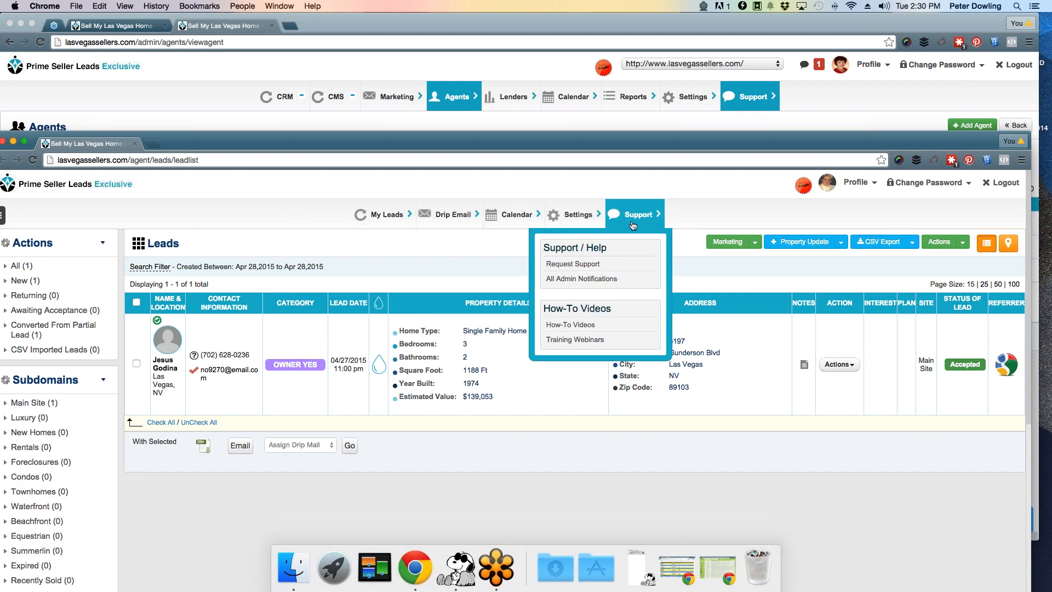
drag(727, 142, 730, 26)
- Open and minimise the help chat, then move the agent window aside to reveal the admin Agents page
click(971, 529)
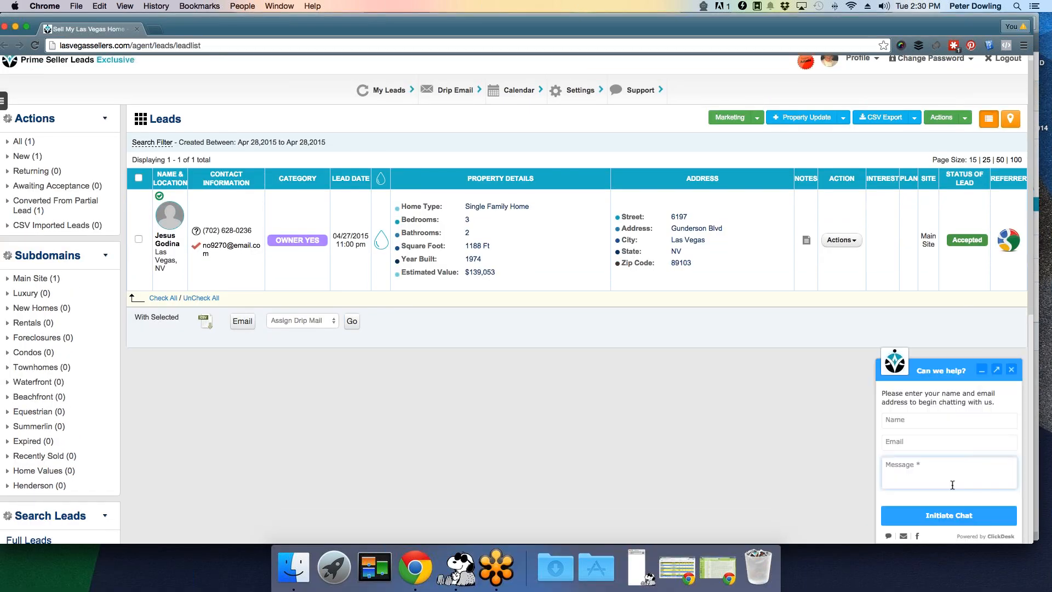
scroll(984, 391, down, 1)
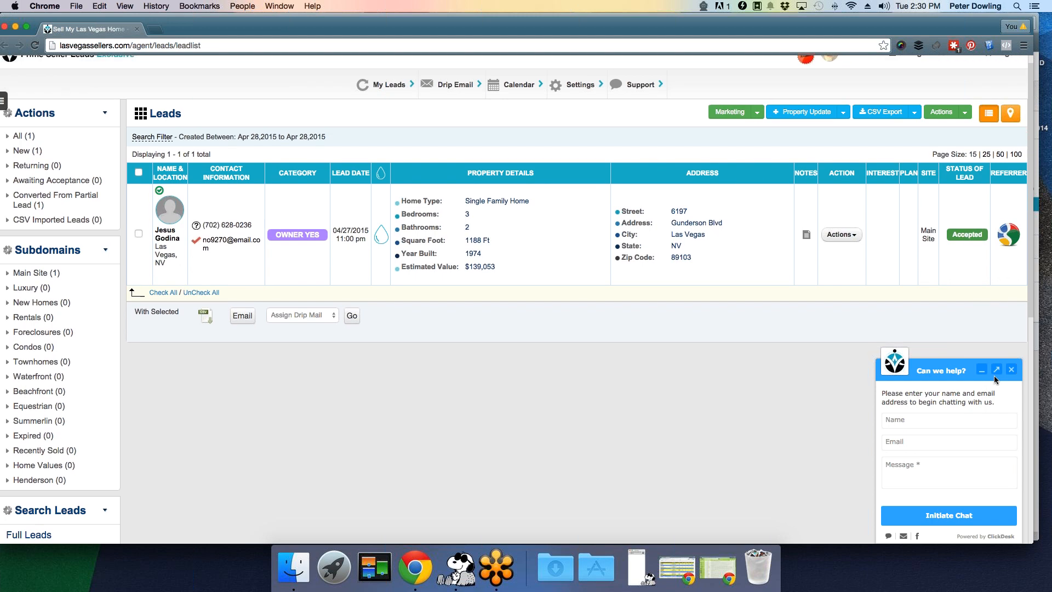
click(981, 370)
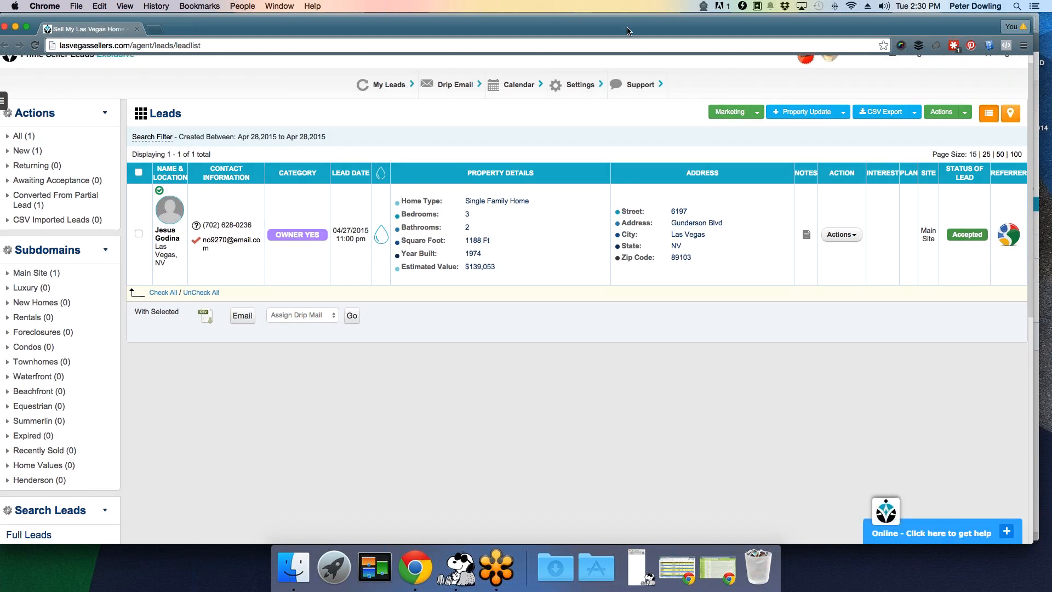
drag(620, 36, 627, 125)
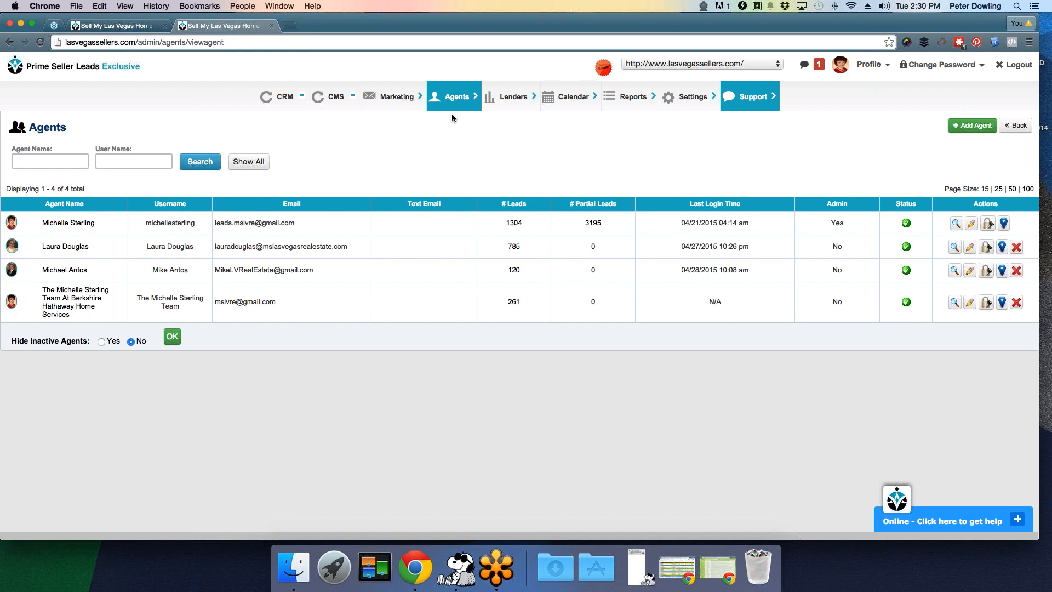
mouse_move(455, 104)
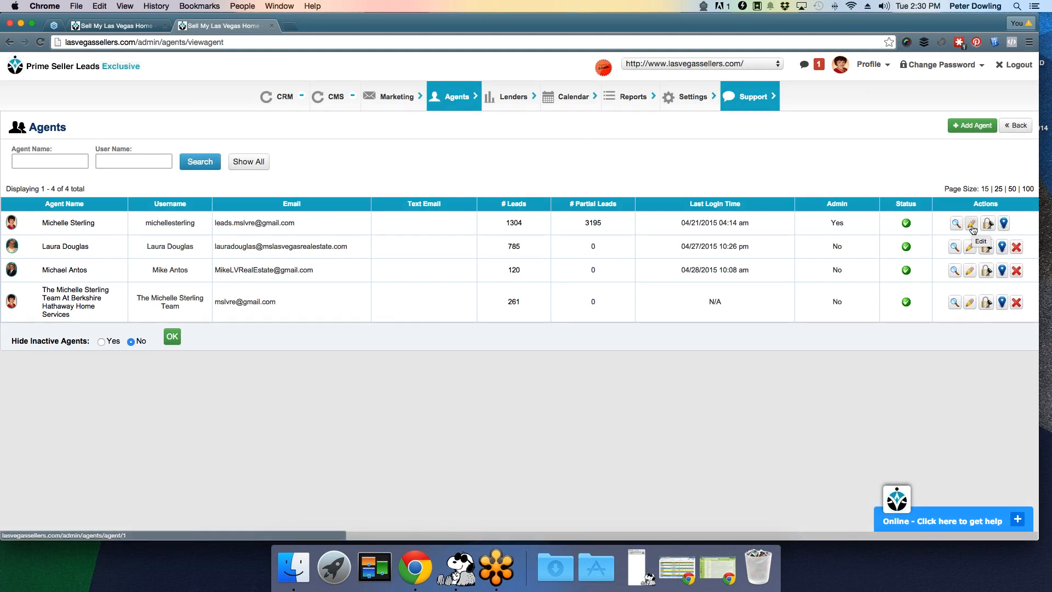
- Open the first agent's Edit Agent form and scroll through her multi-line email signature
click(972, 225)
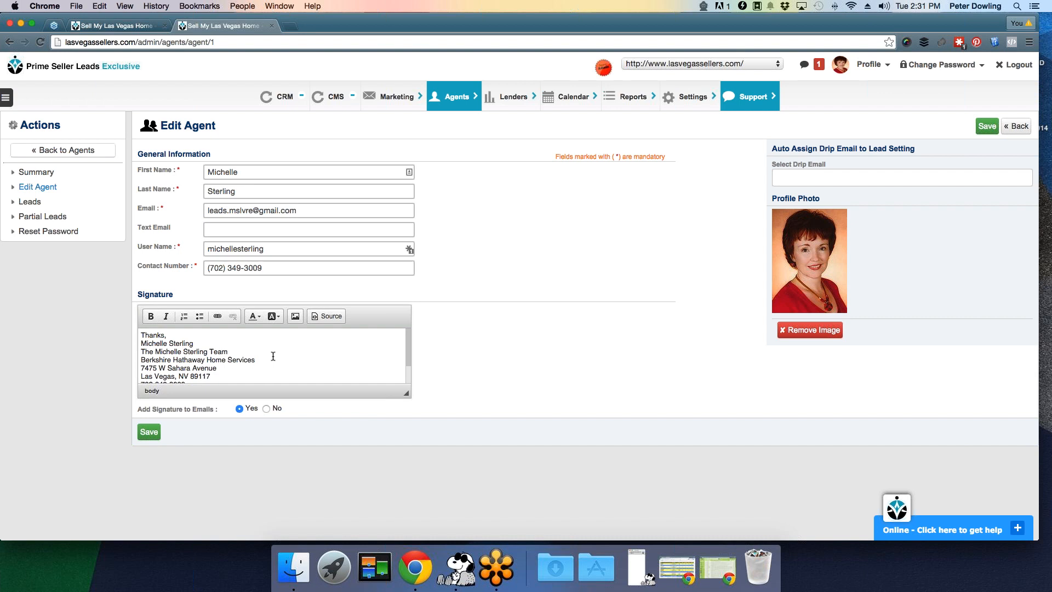
scroll(271, 357, down, 3)
scroll(269, 359, up, 2)
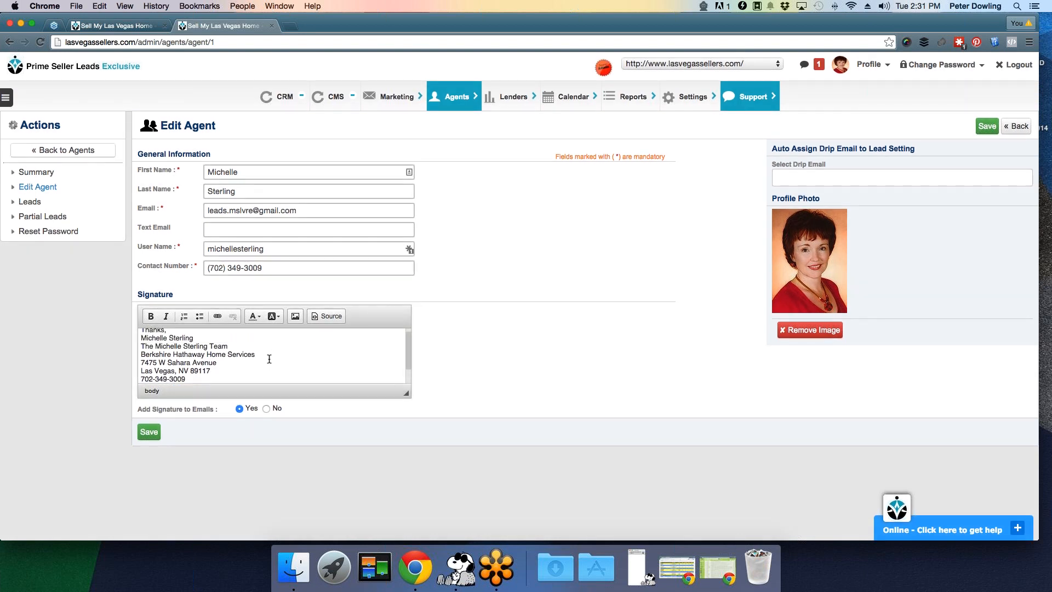
scroll(269, 358, down, 3)
scroll(268, 360, up, 4)
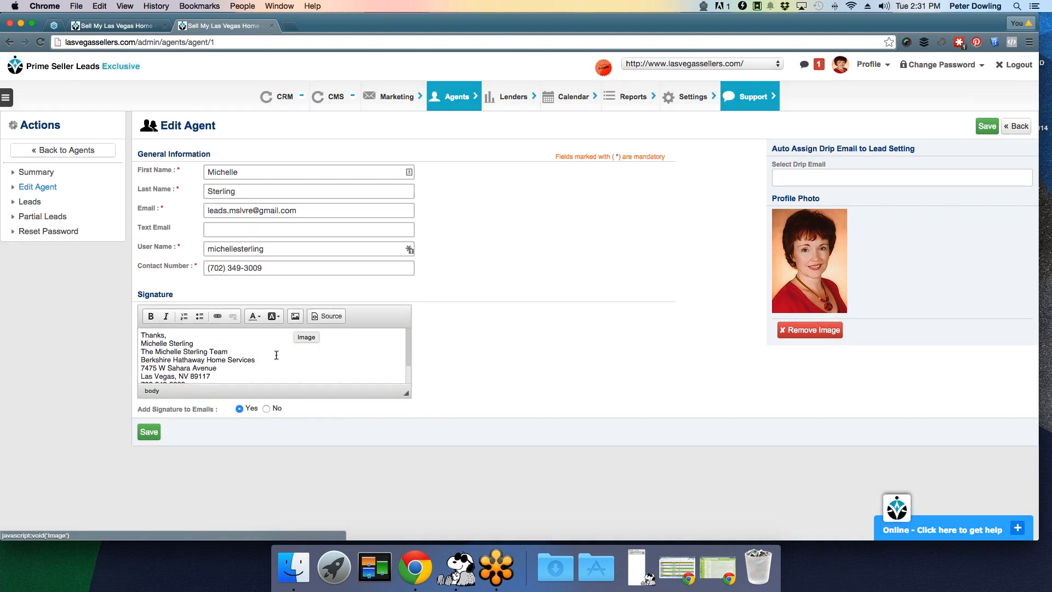
scroll(279, 361, down, 3)
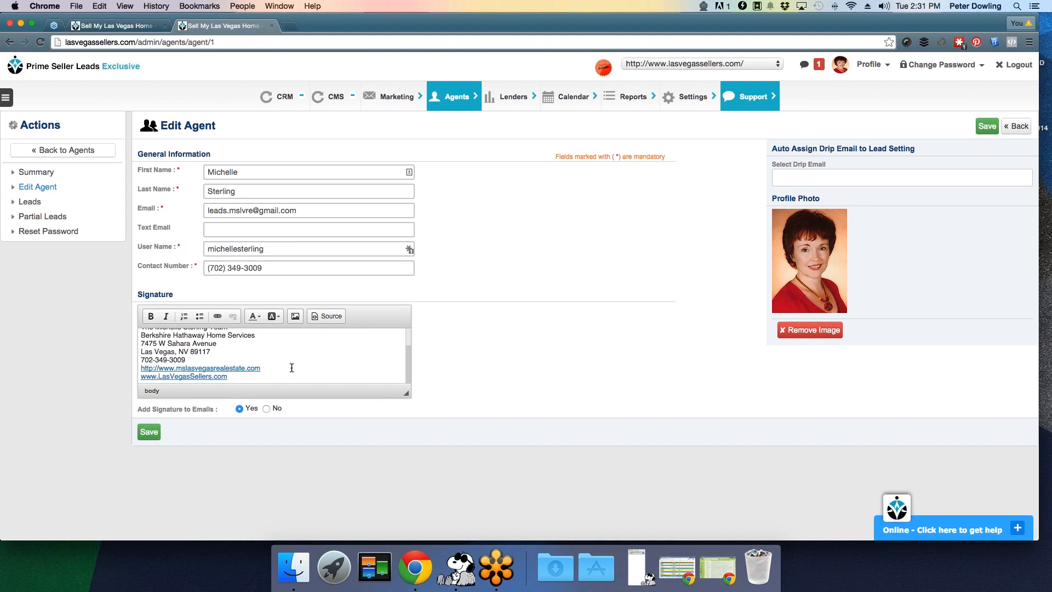
- Select and deselect the signature's website link, then bring up the Settings menu
drag(292, 367, 127, 366)
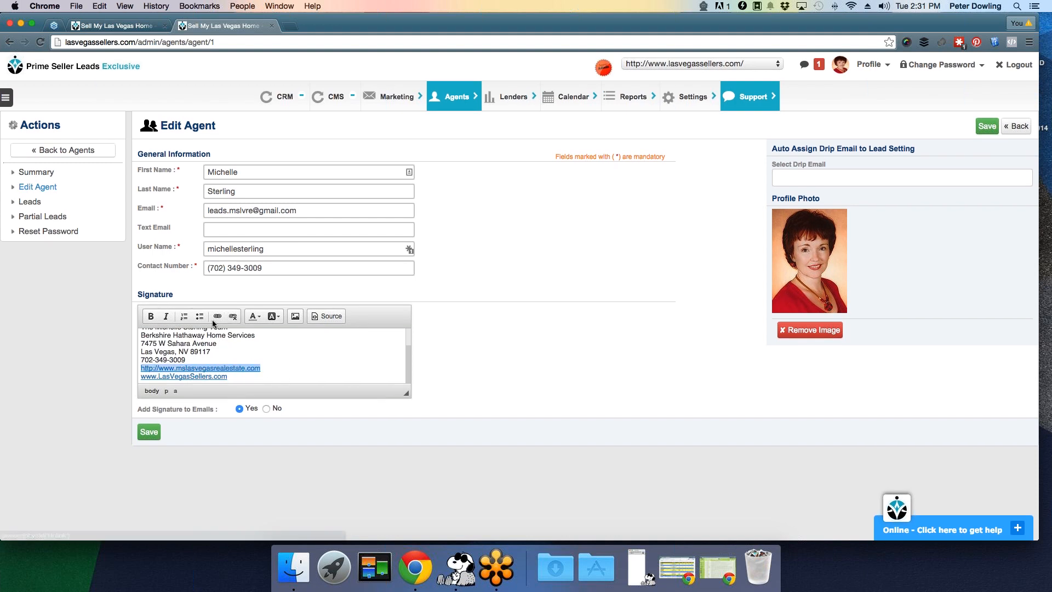
click(286, 367)
scroll(287, 367, up, 1)
scroll(287, 366, up, 2)
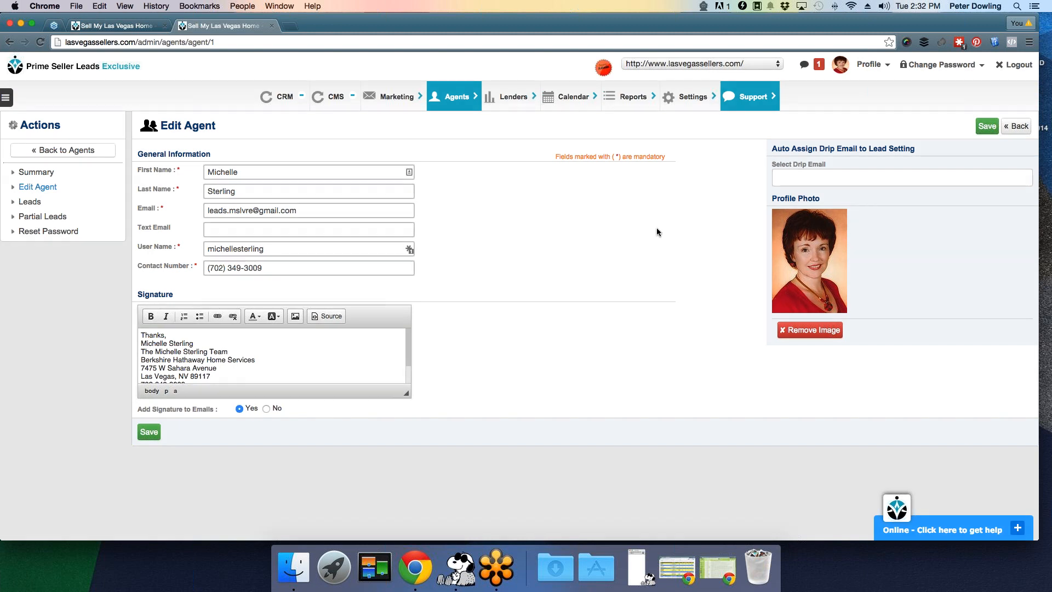
click(691, 106)
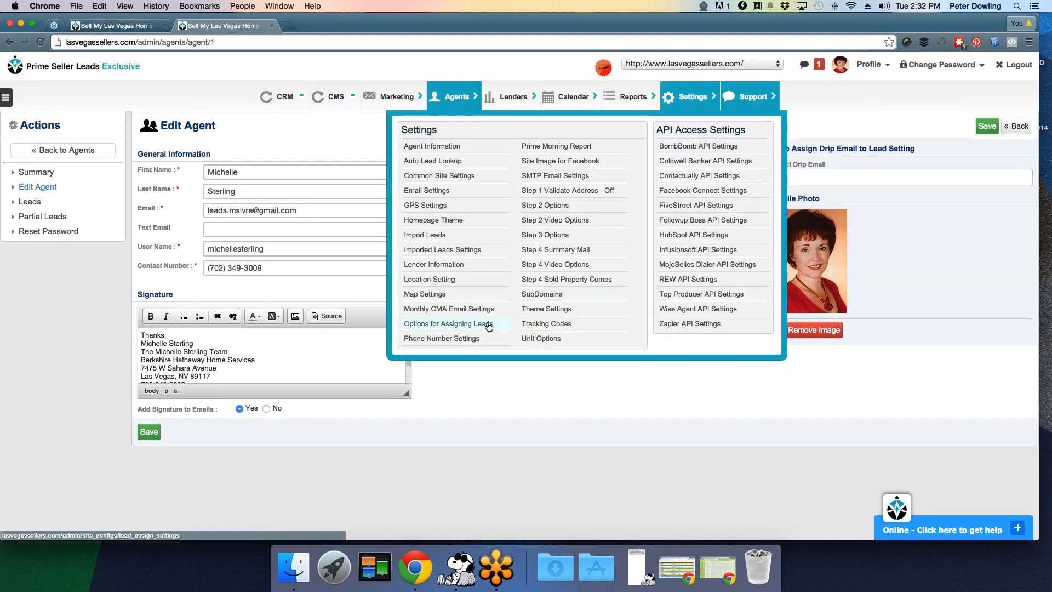
- Open Options for Assigning Leads and set Round Robin to Off
click(489, 326)
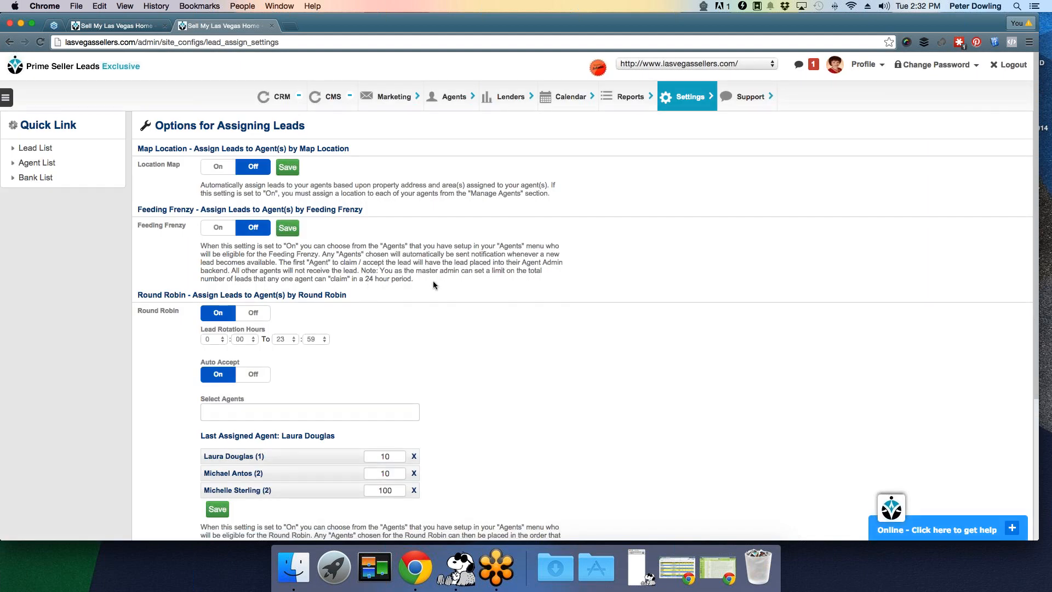
click(254, 312)
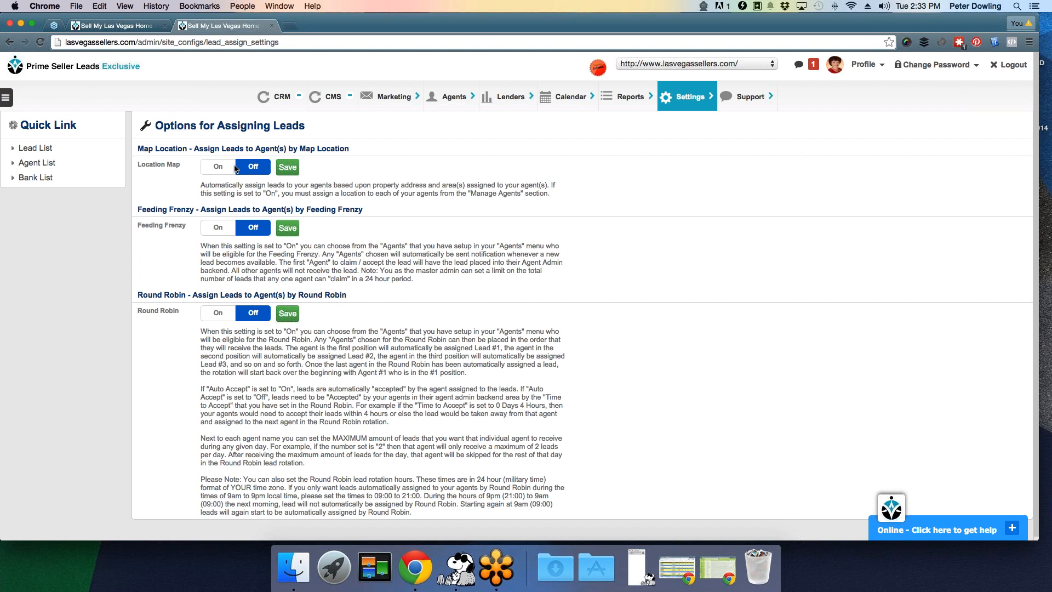
- Enable Feeding Frenzy, revealing its Daily Claim Limit of 5 and Auto Accept On
click(216, 229)
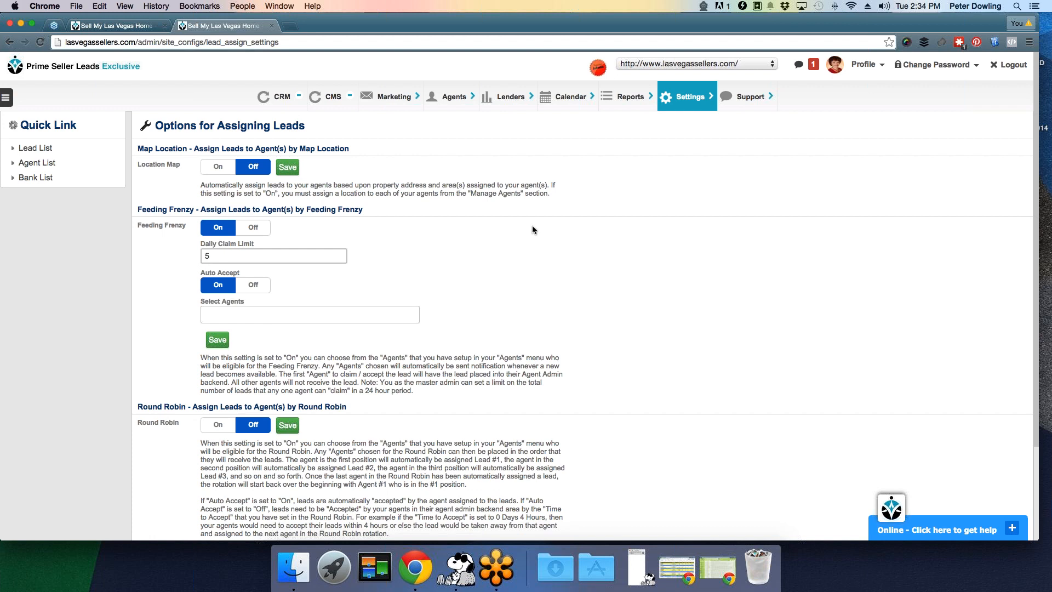
scroll(460, 245, down, 3)
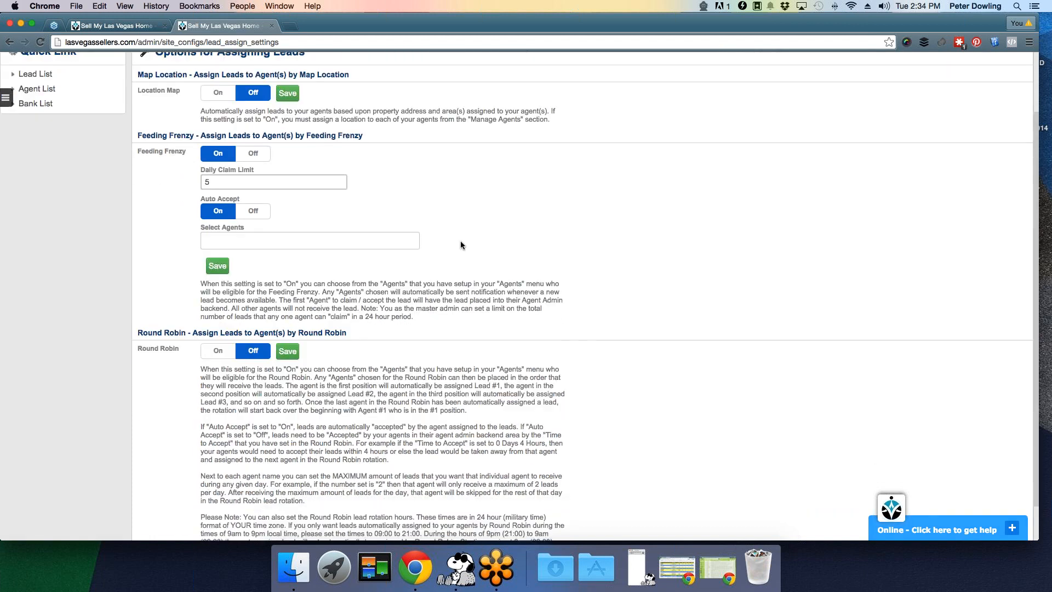
- Switch Round Robin on (0:00–23:59, Auto Accept On) and delete the three existing rotation agents
click(217, 340)
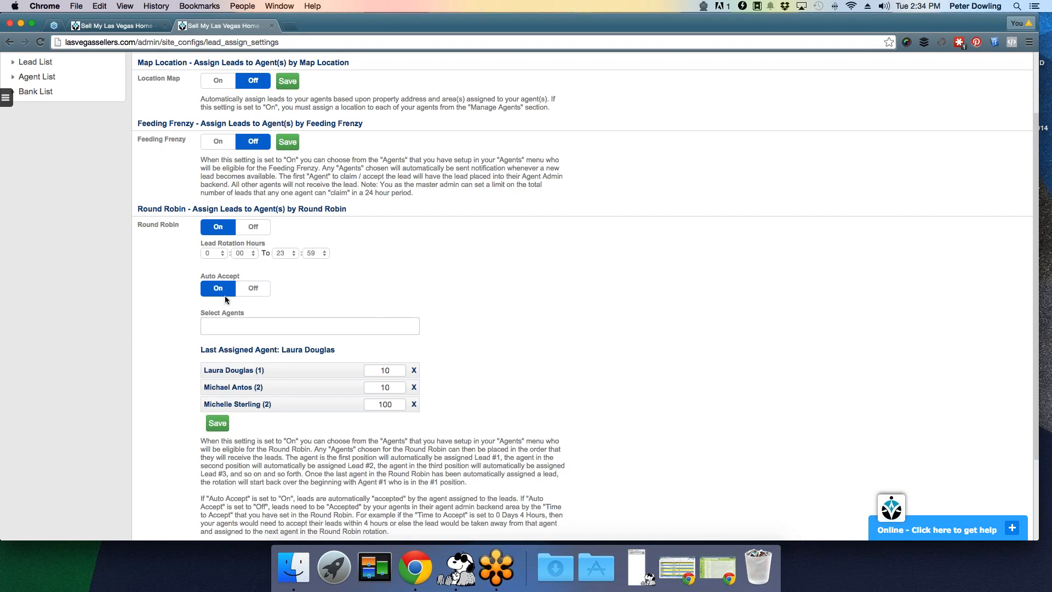
click(414, 369)
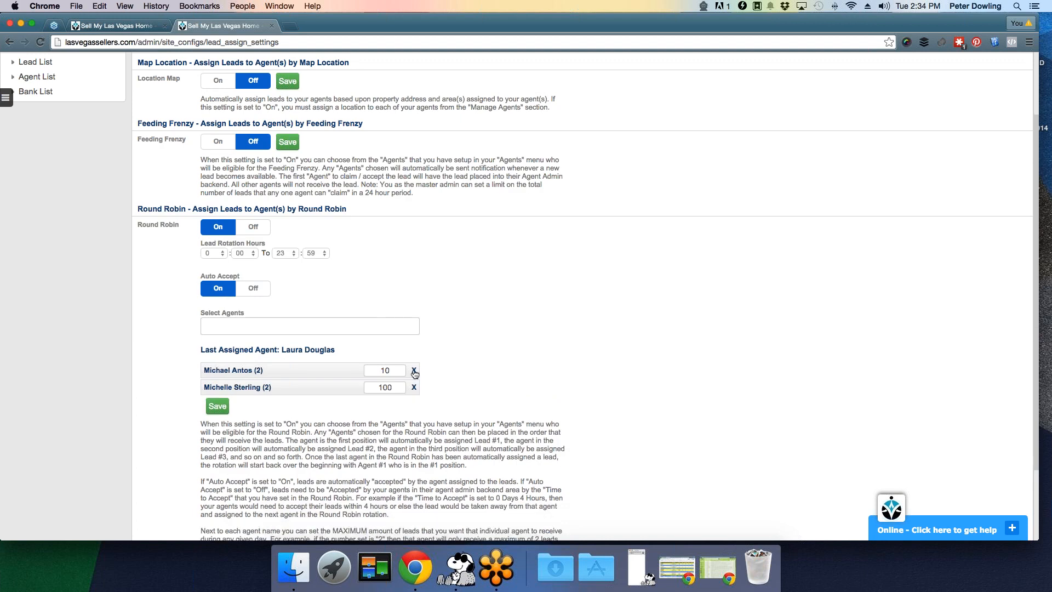
click(413, 369)
click(414, 370)
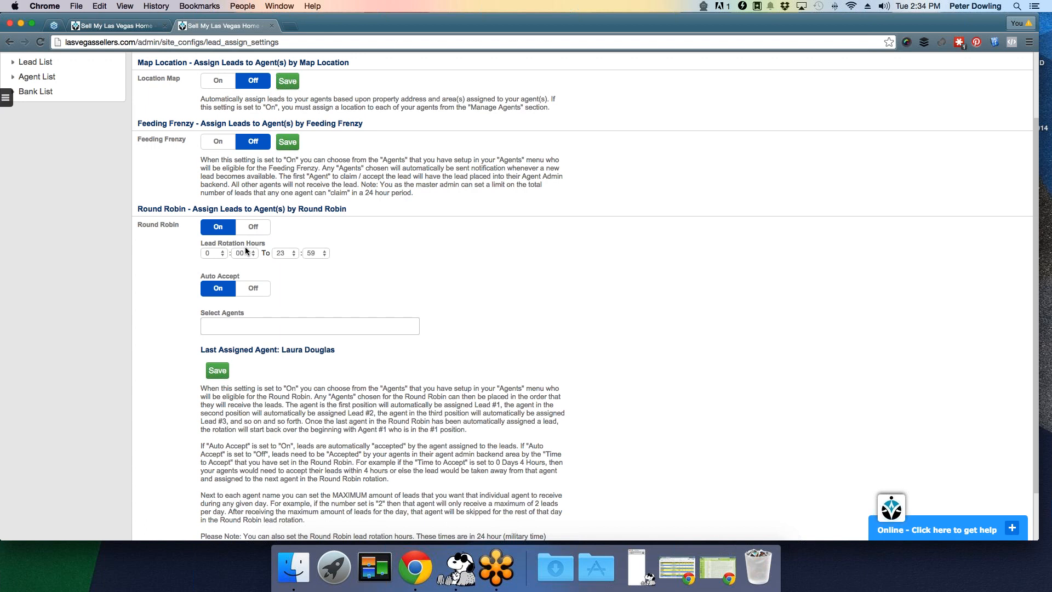
scroll(229, 251, up, 1)
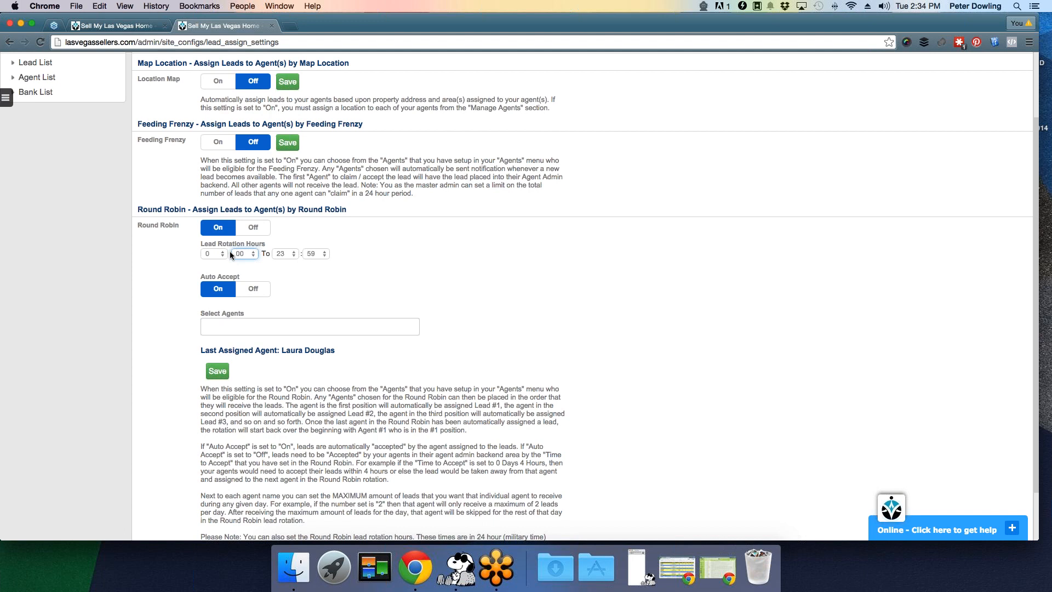
click(217, 254)
click(295, 256)
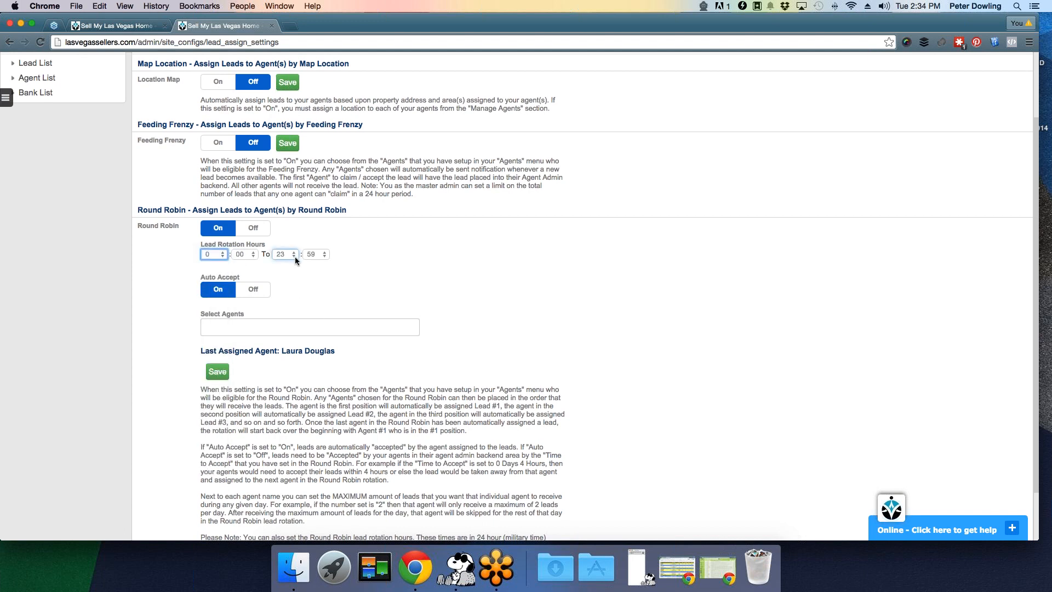
click(292, 254)
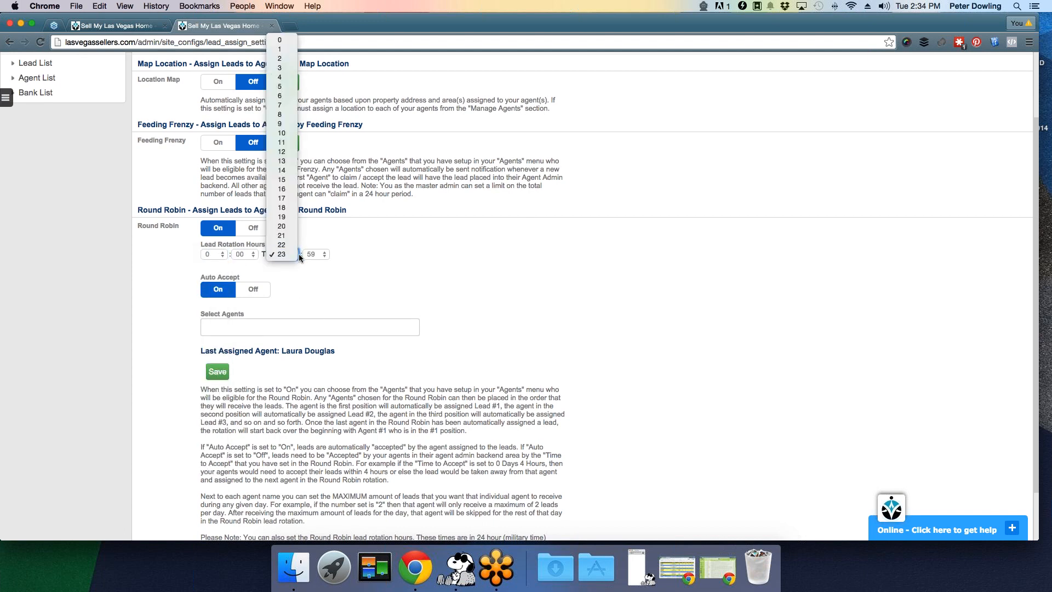
click(347, 281)
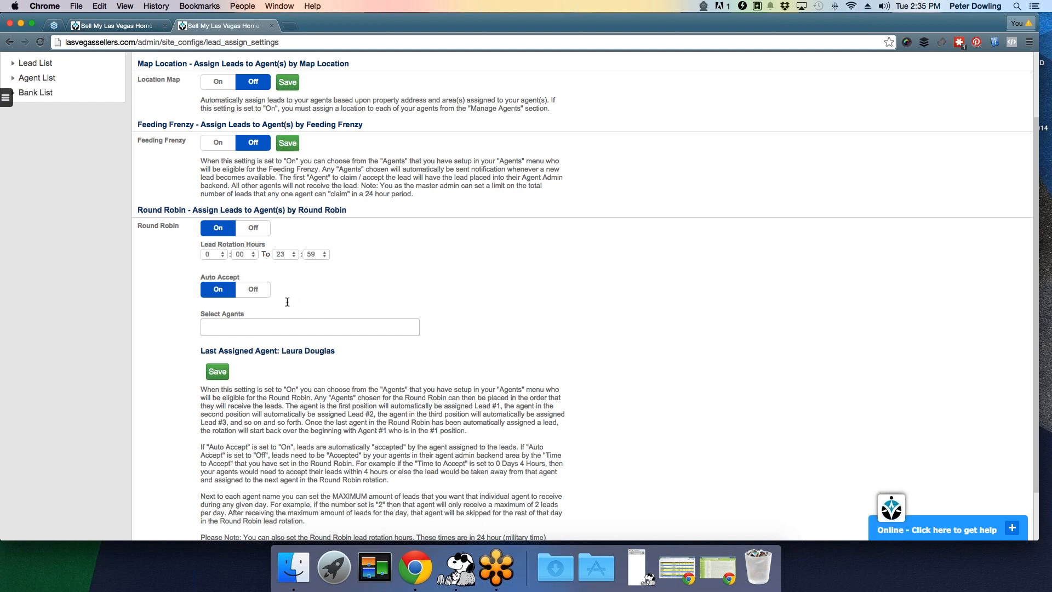
- Add the first two agents from the Select Agents list to the Round Robin rotation
scroll(288, 307, down, 2)
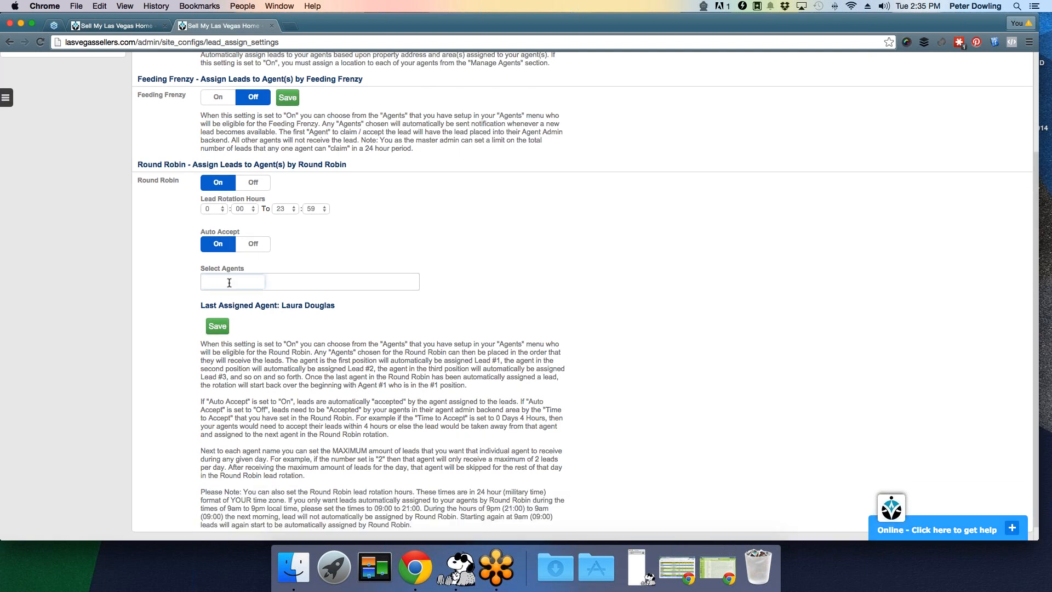
click(229, 282)
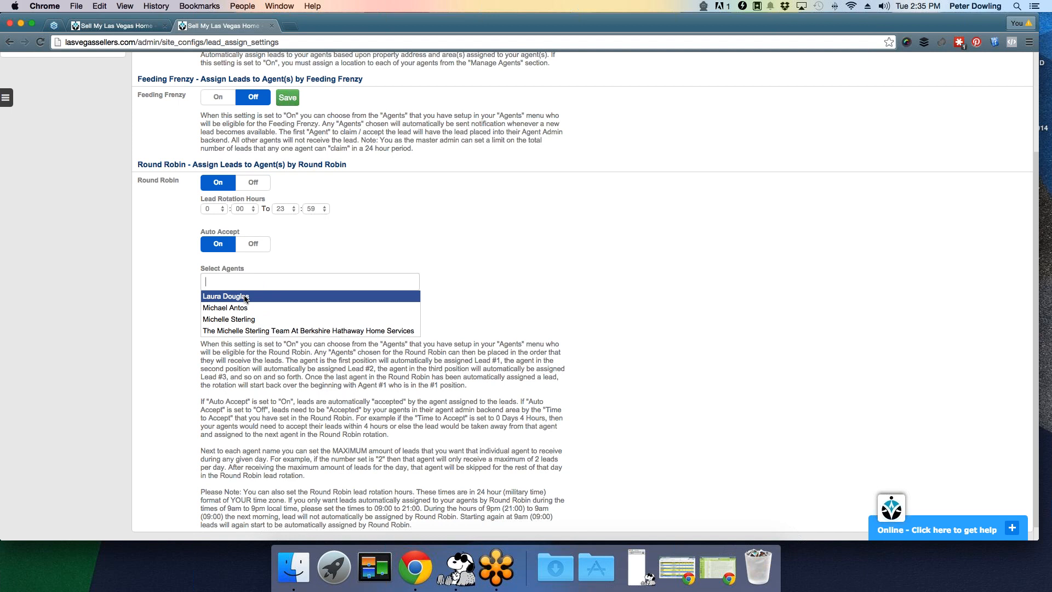
click(245, 296)
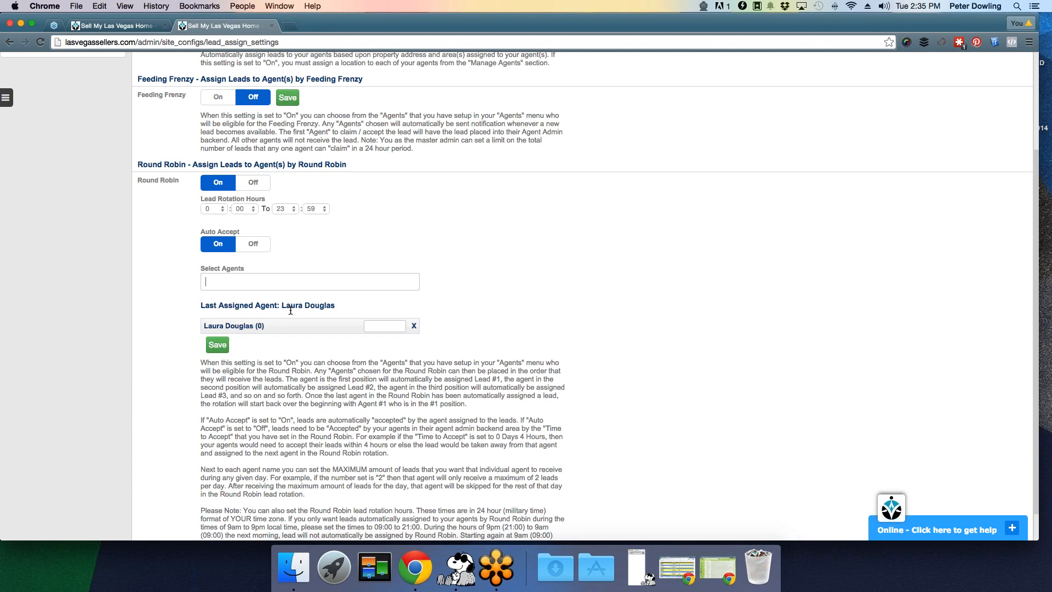
click(398, 327)
click(220, 282)
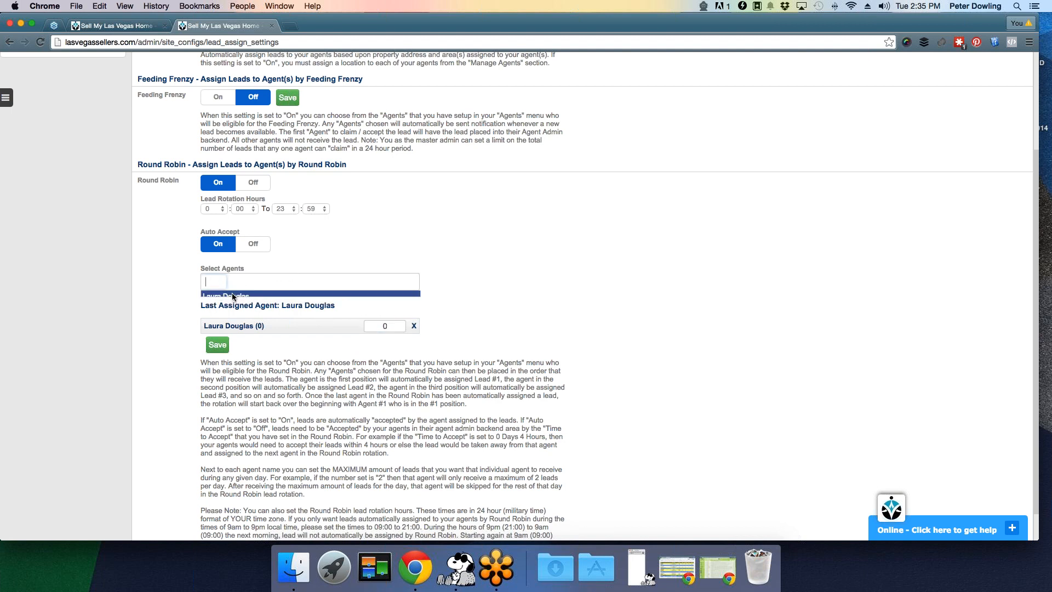
click(244, 307)
- Add the agent team and set lead limits of 0 for the second agent and the team
click(231, 284)
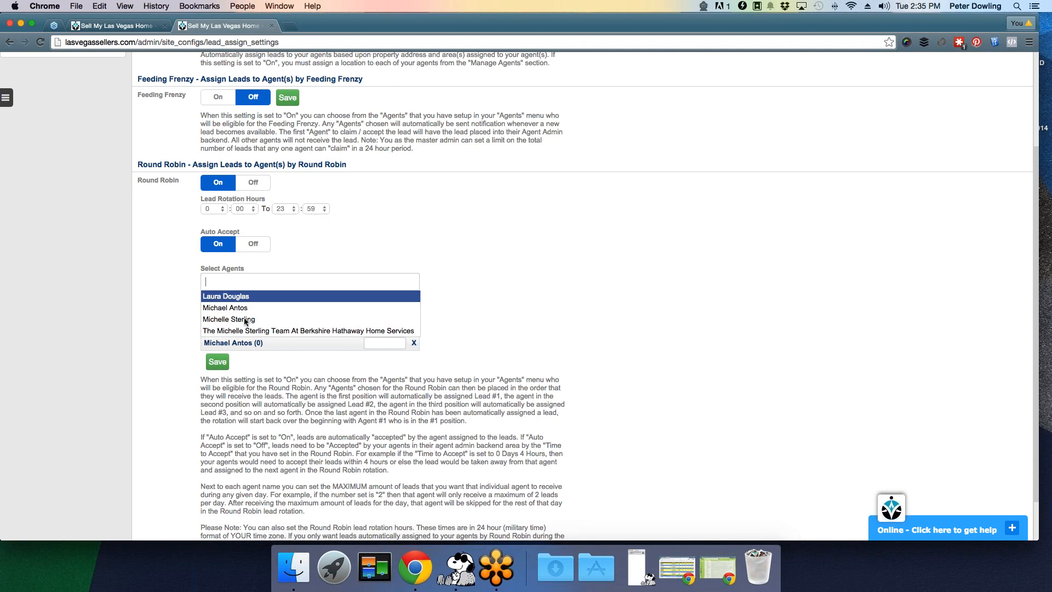
click(242, 327)
click(386, 343)
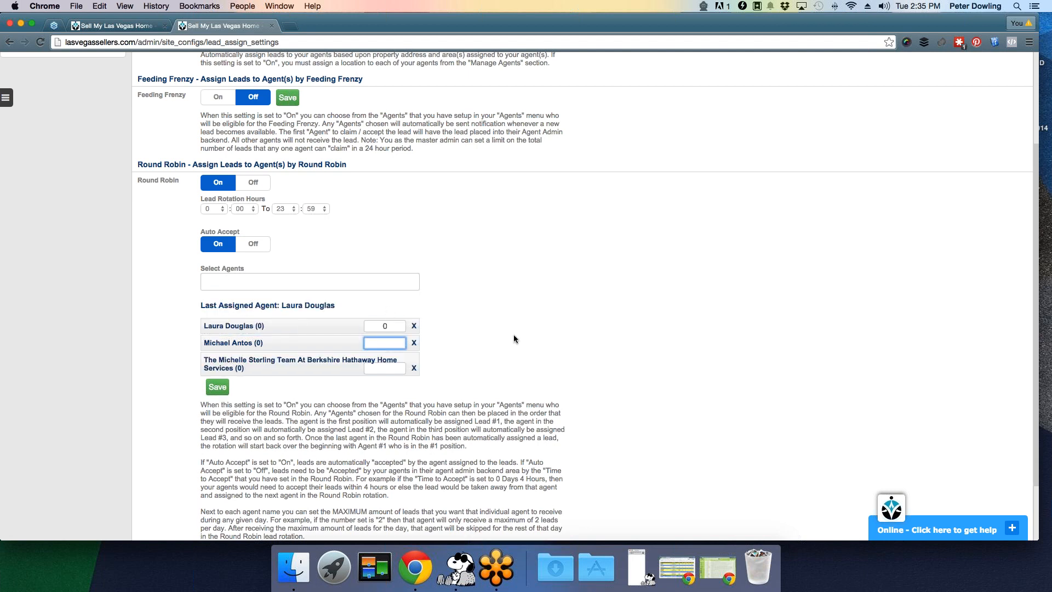
text(0)
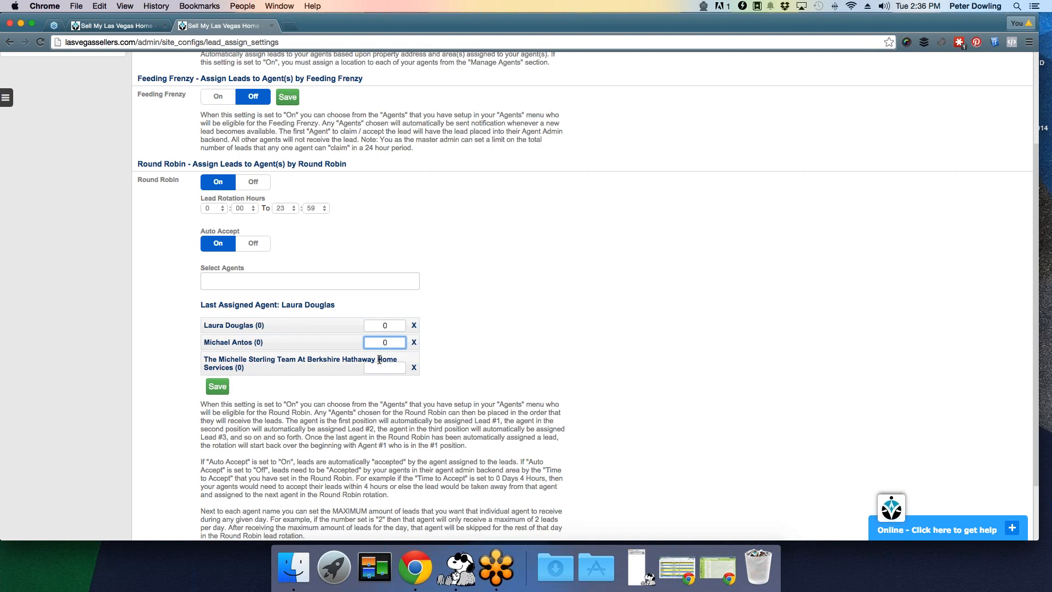
click(383, 370)
text(0)
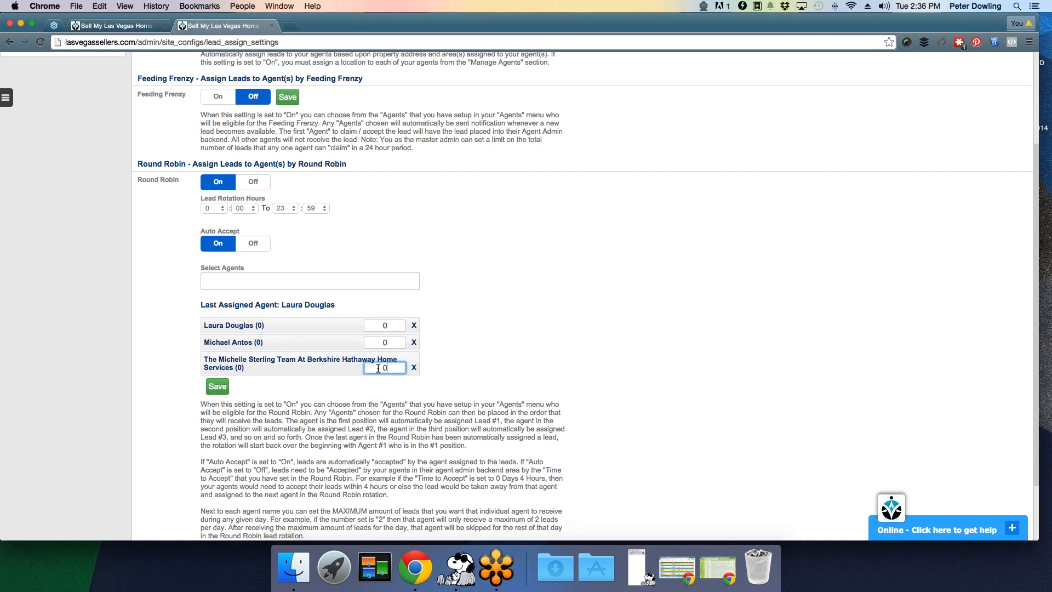
scroll(381, 401, down, 3)
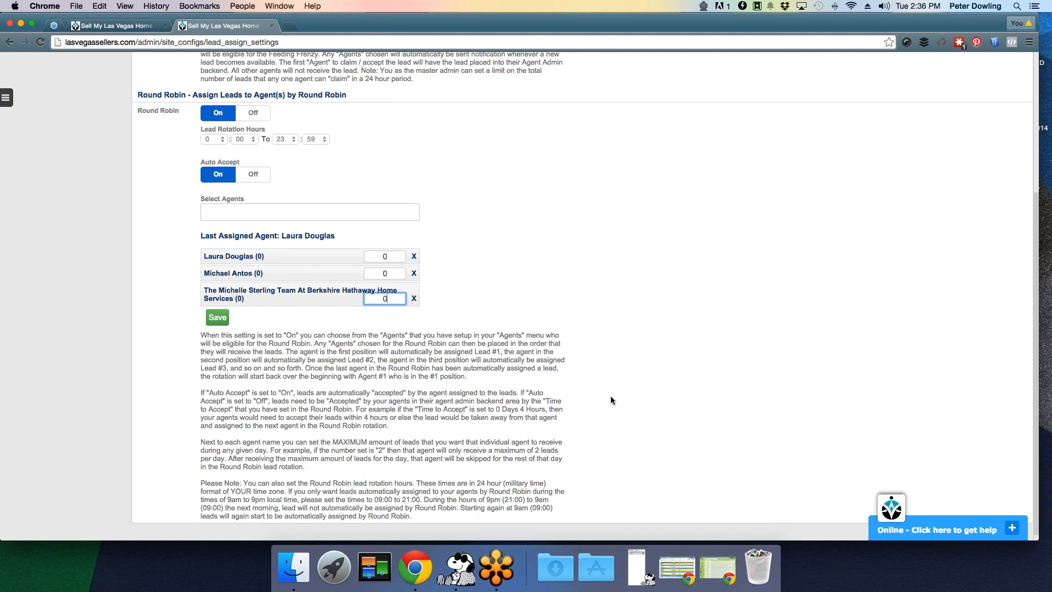
scroll(611, 397, up, 9)
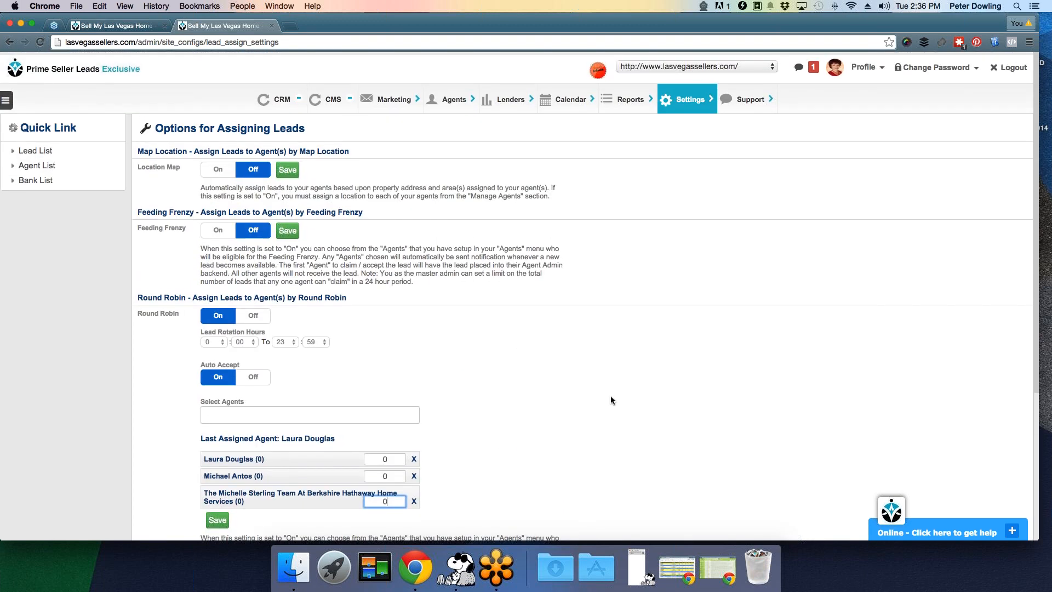
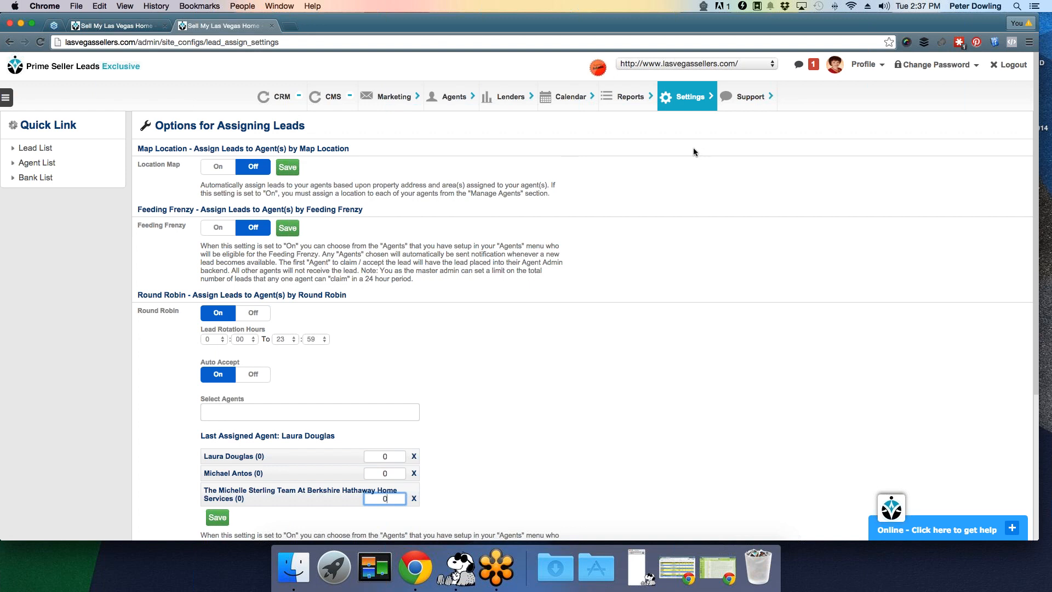
- Toggle 'Step 1 Validate Address - Off' from the Settings mega-menu and let the page reload
click(685, 97)
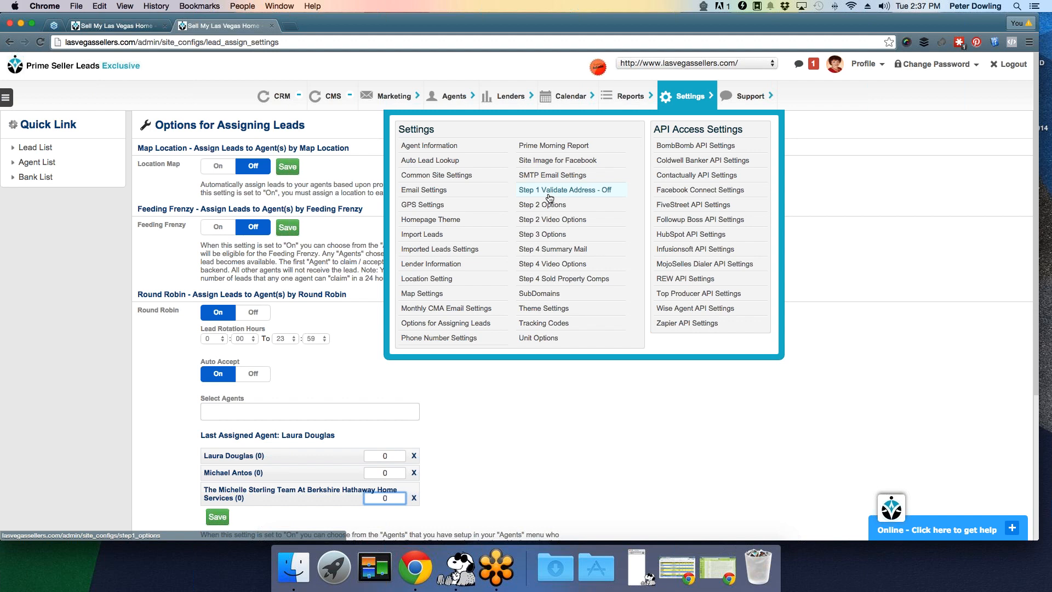
click(549, 196)
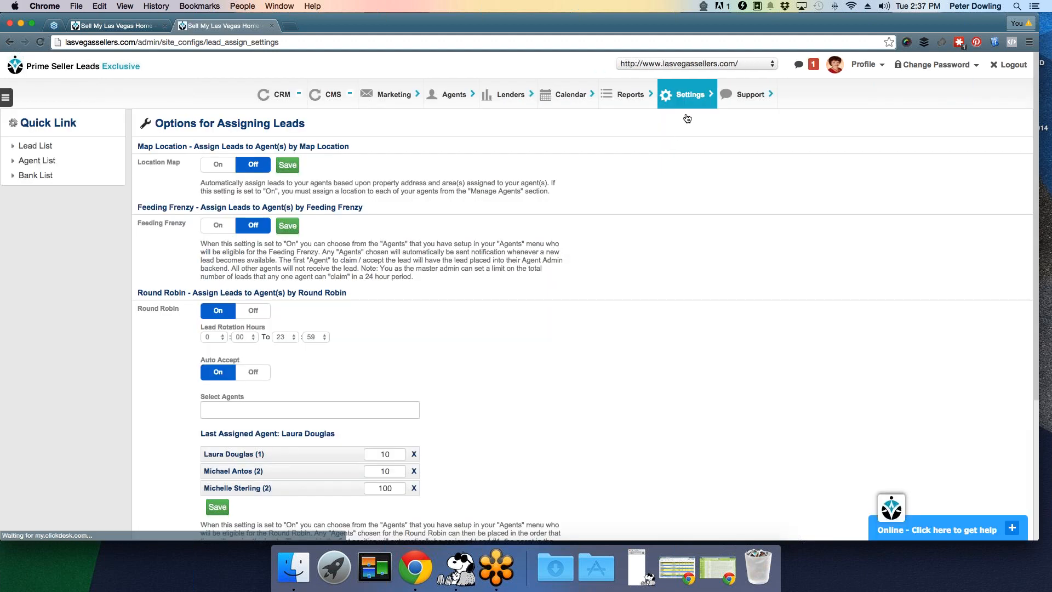
click(684, 106)
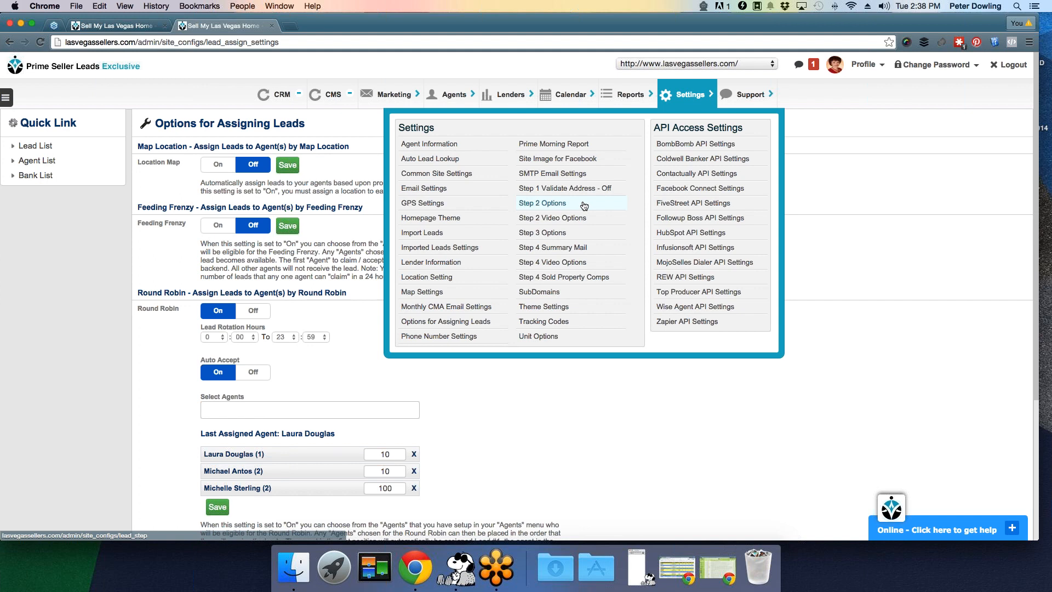
click(584, 205)
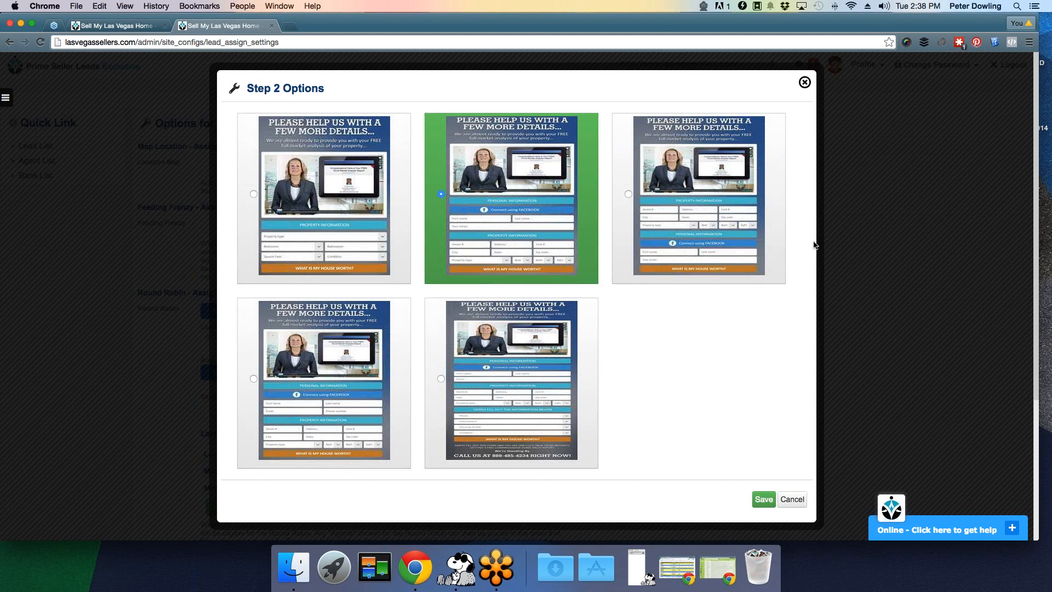
click(804, 82)
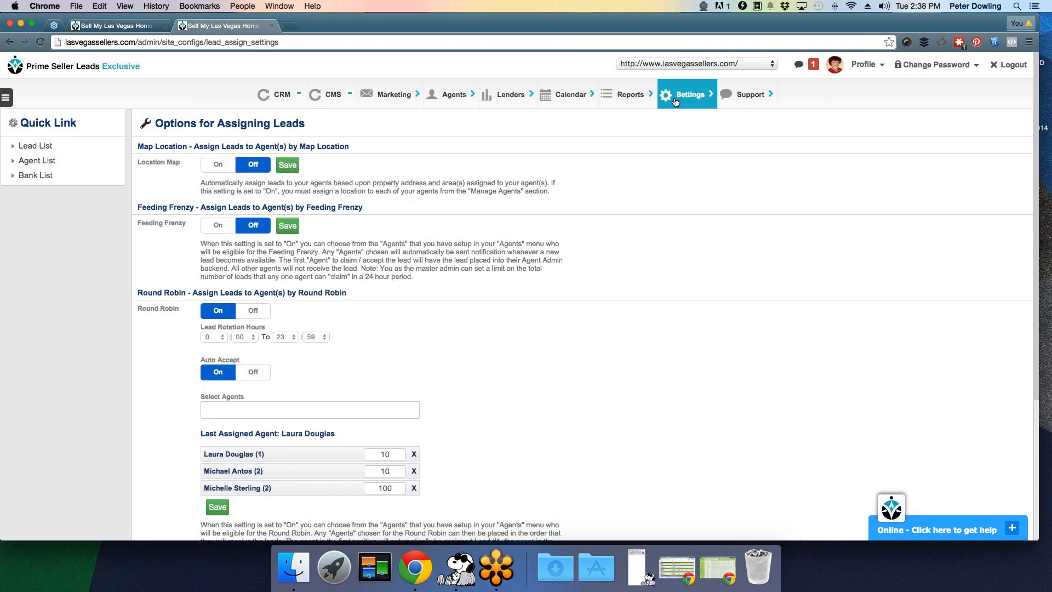
mouse_move(677, 100)
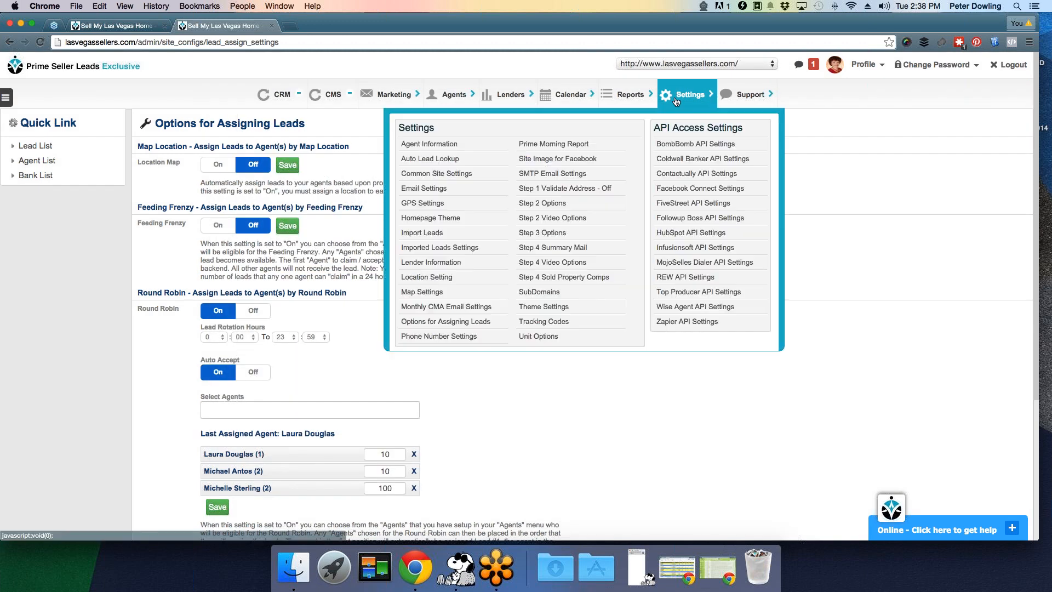
click(570, 218)
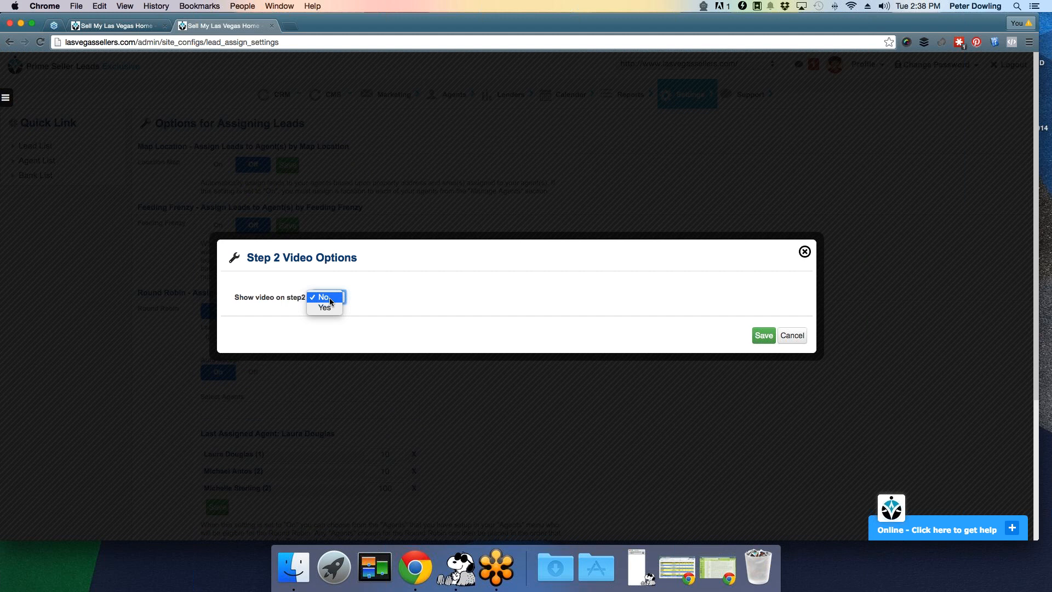
key(Down)
key(Return)
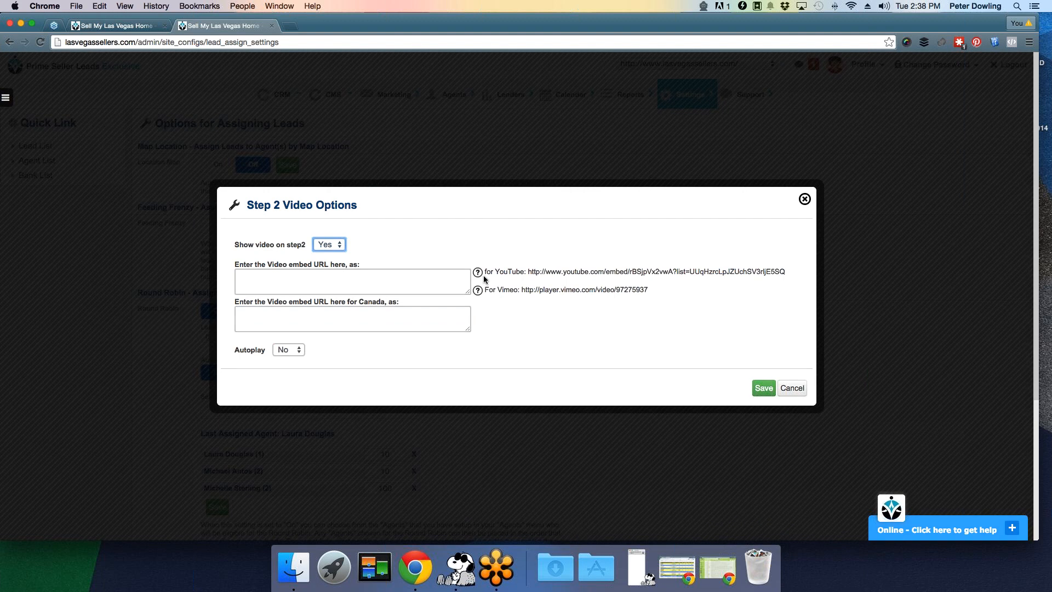
click(399, 283)
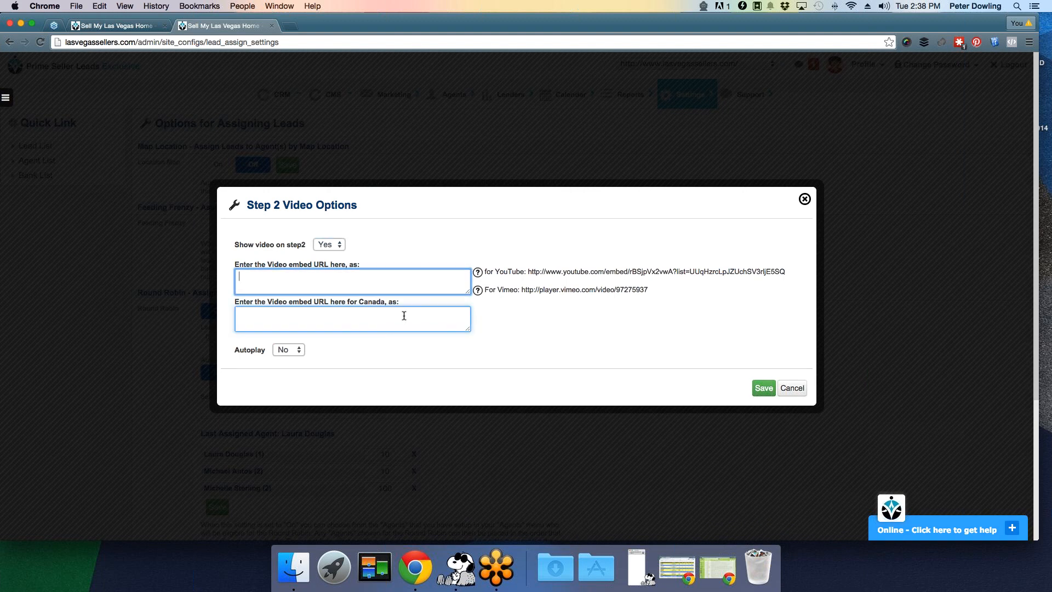
click(409, 279)
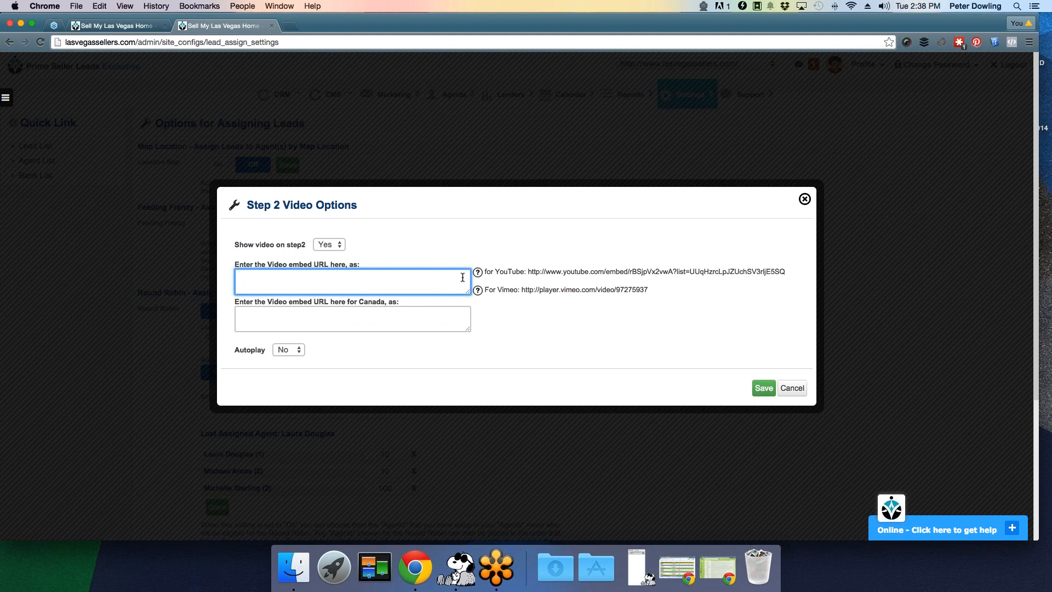
mouse_move(478, 278)
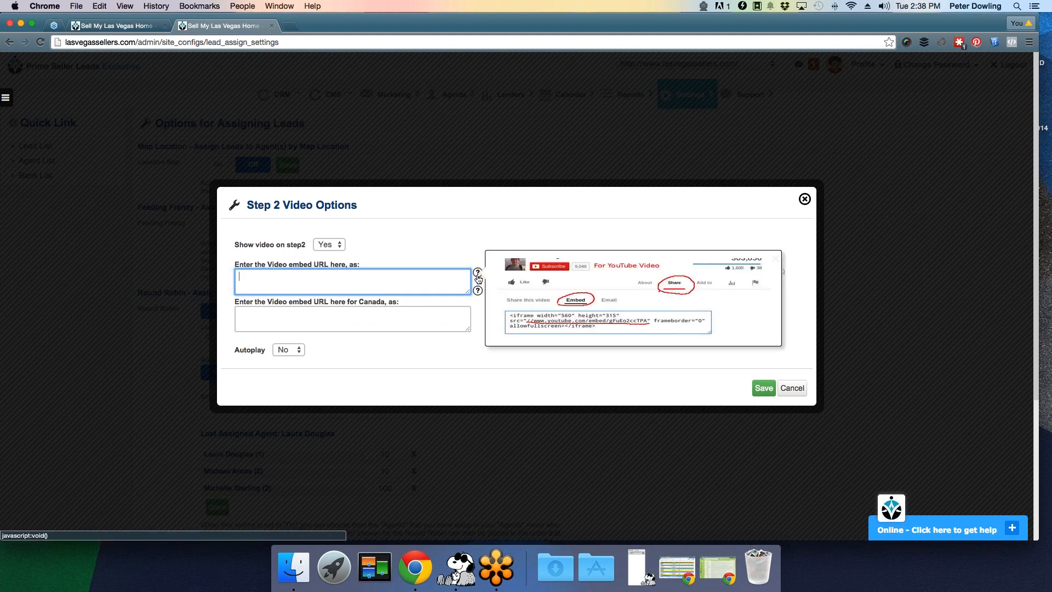
mouse_move(480, 296)
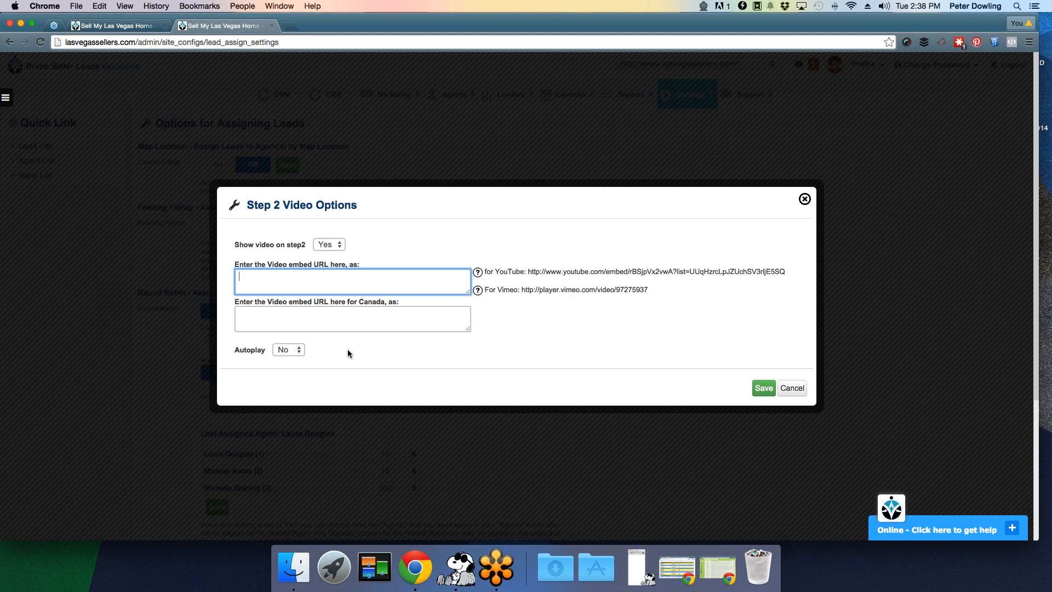
click(297, 349)
click(789, 389)
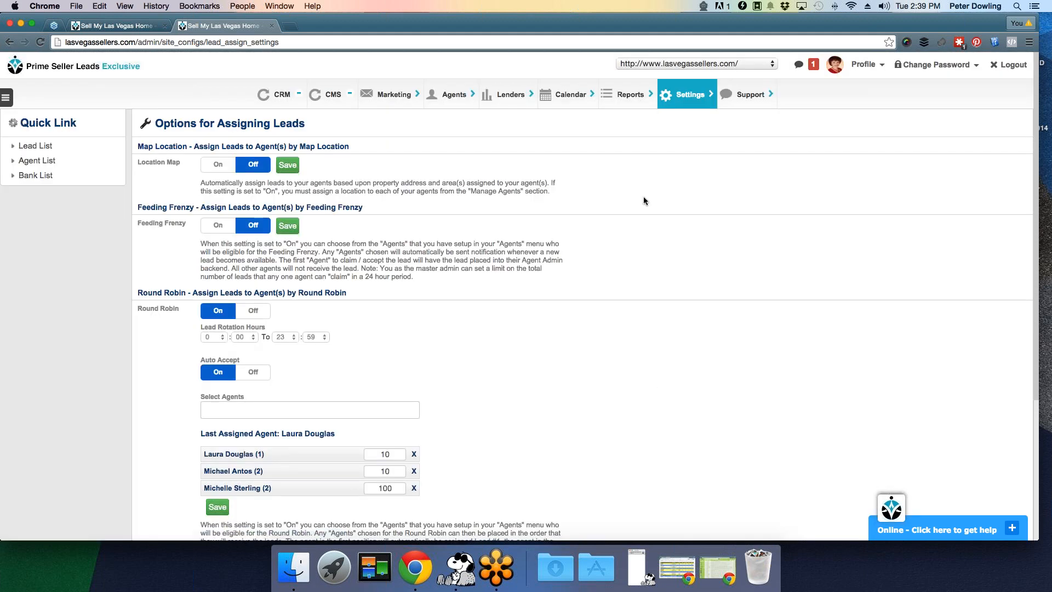
click(686, 99)
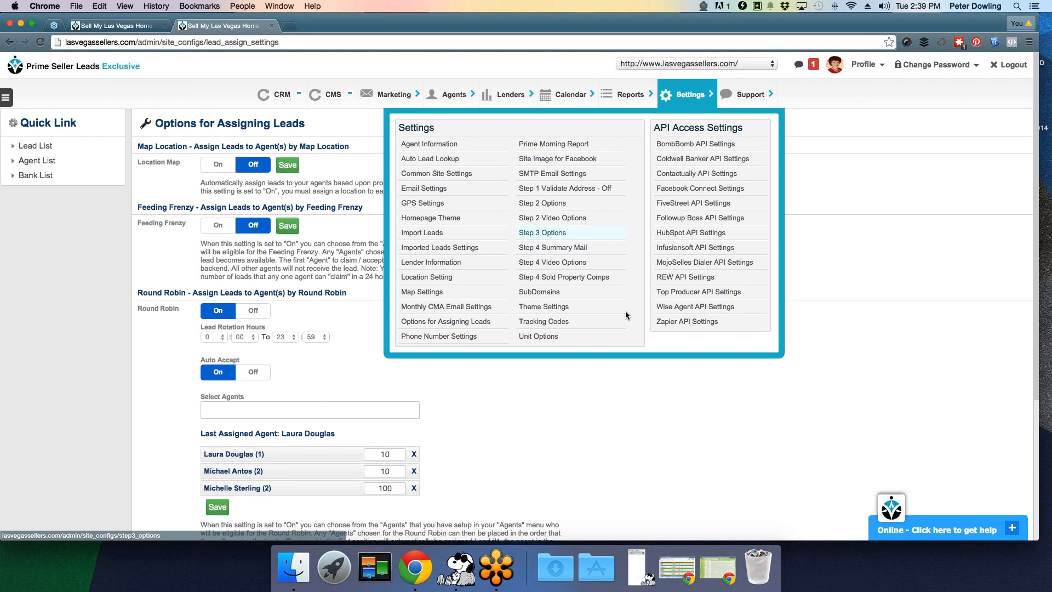
click(554, 233)
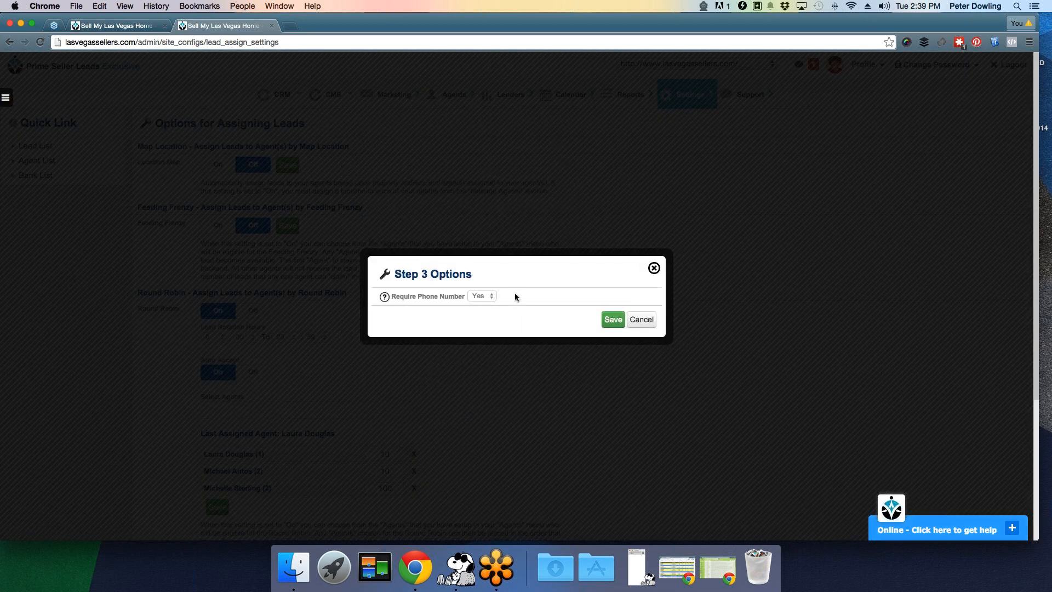
click(483, 296)
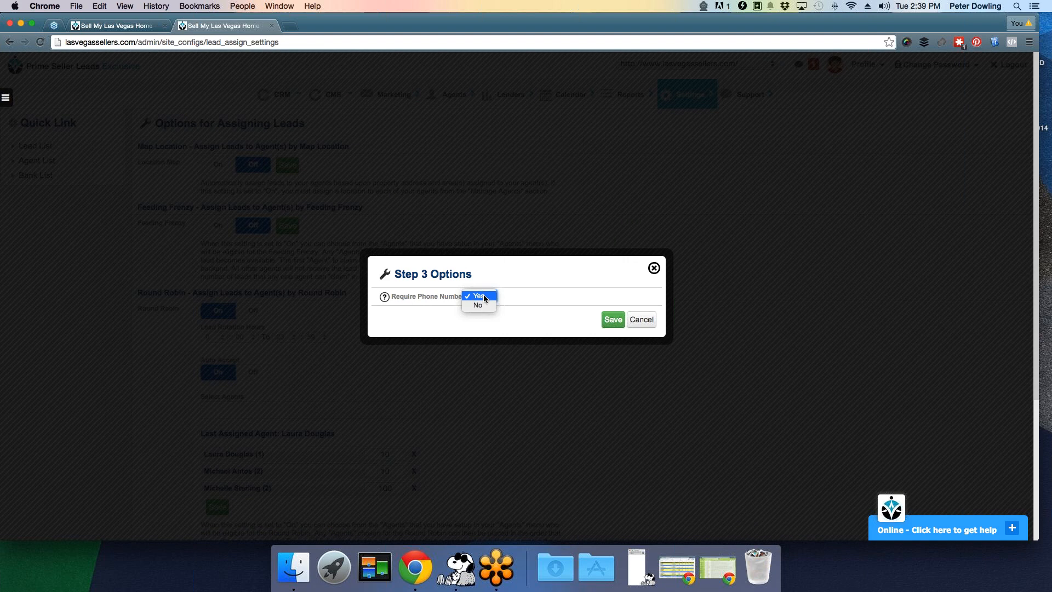
click(546, 296)
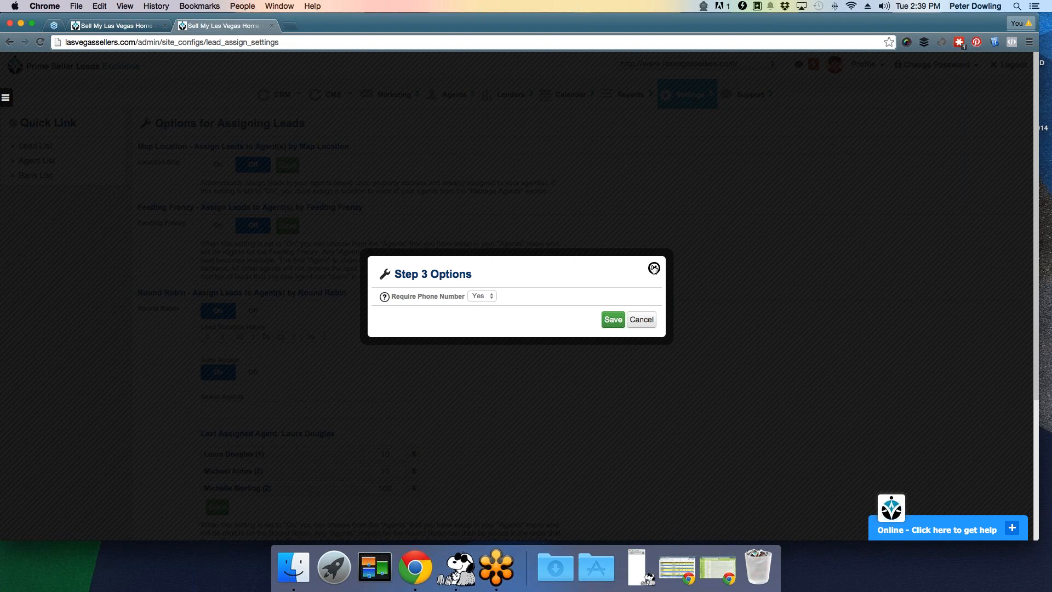
click(654, 268)
mouse_move(685, 109)
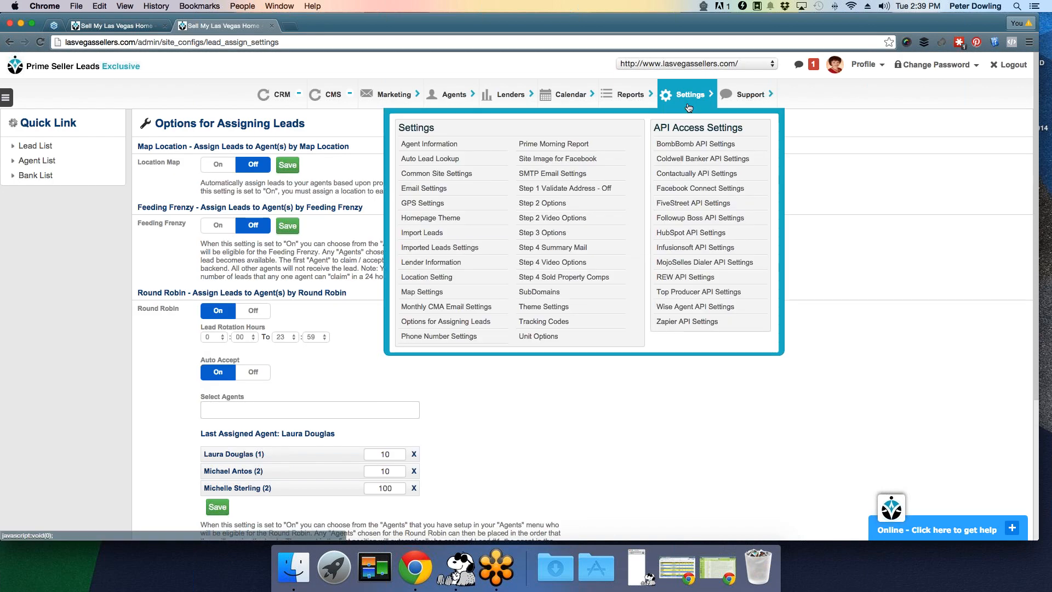
click(564, 248)
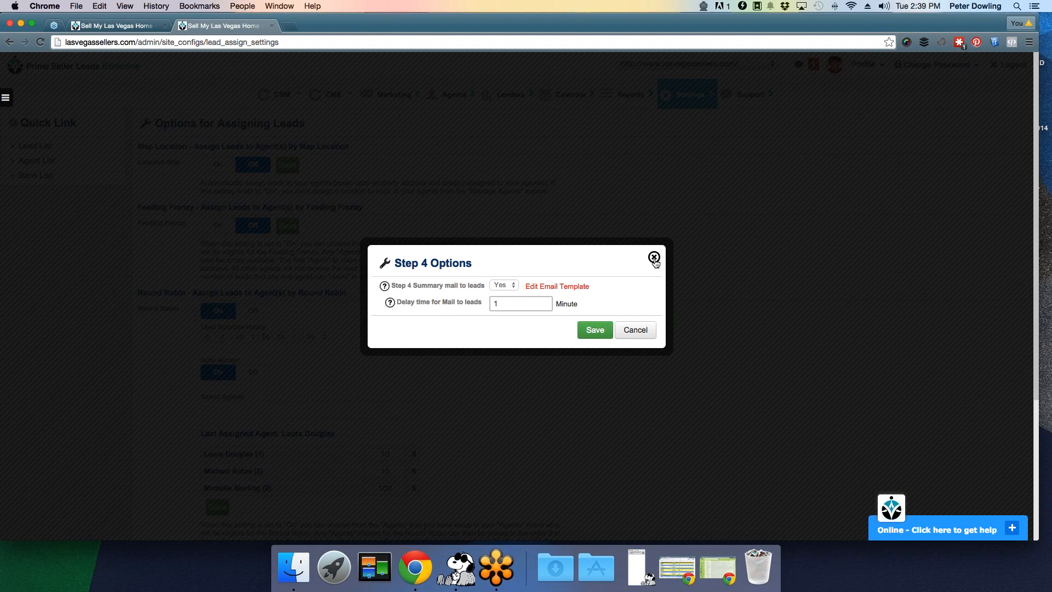
click(654, 258)
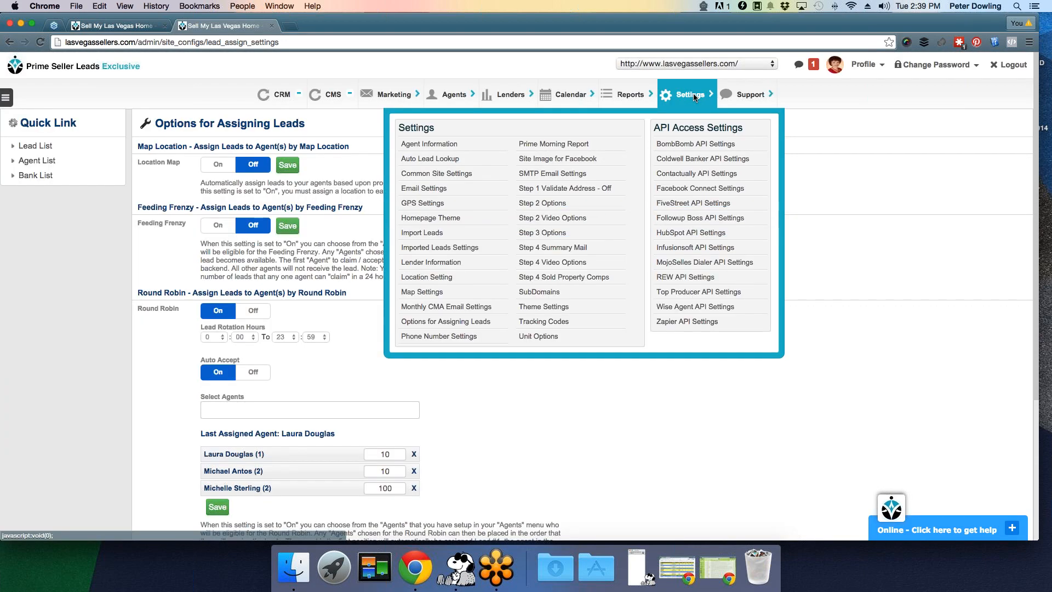
- Open Step 4 Sold Property Comps settings and compare with the estimate page's nearby sold properties
click(570, 282)
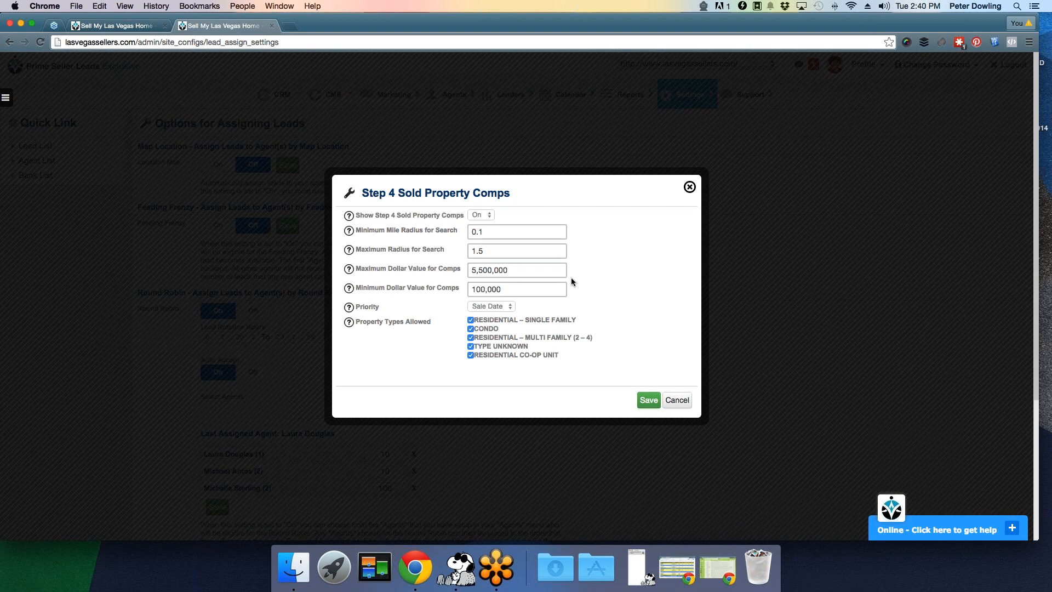
click(124, 24)
scroll(493, 306, down, 10)
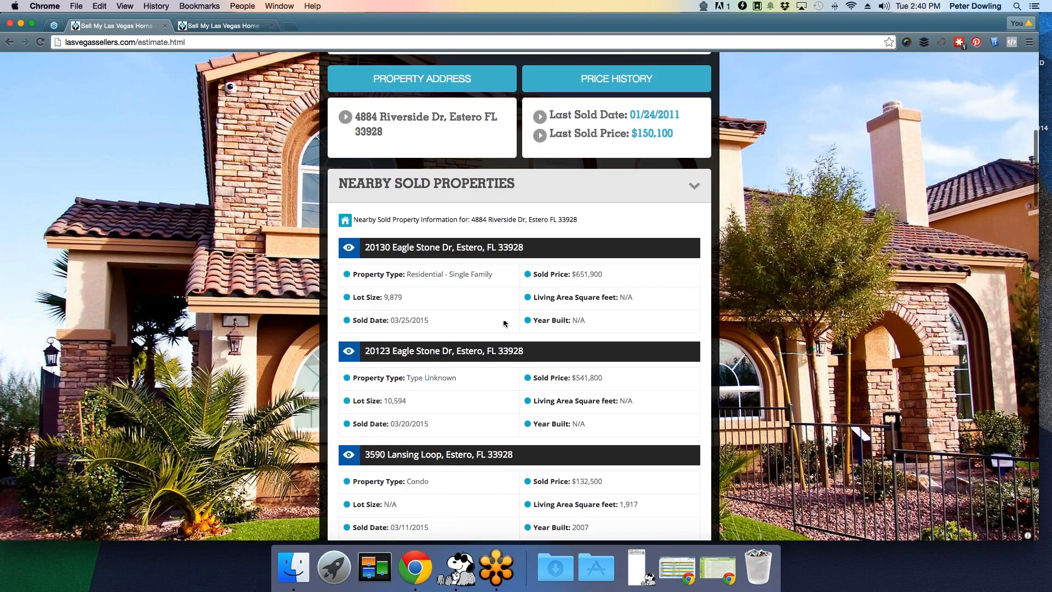
click(233, 26)
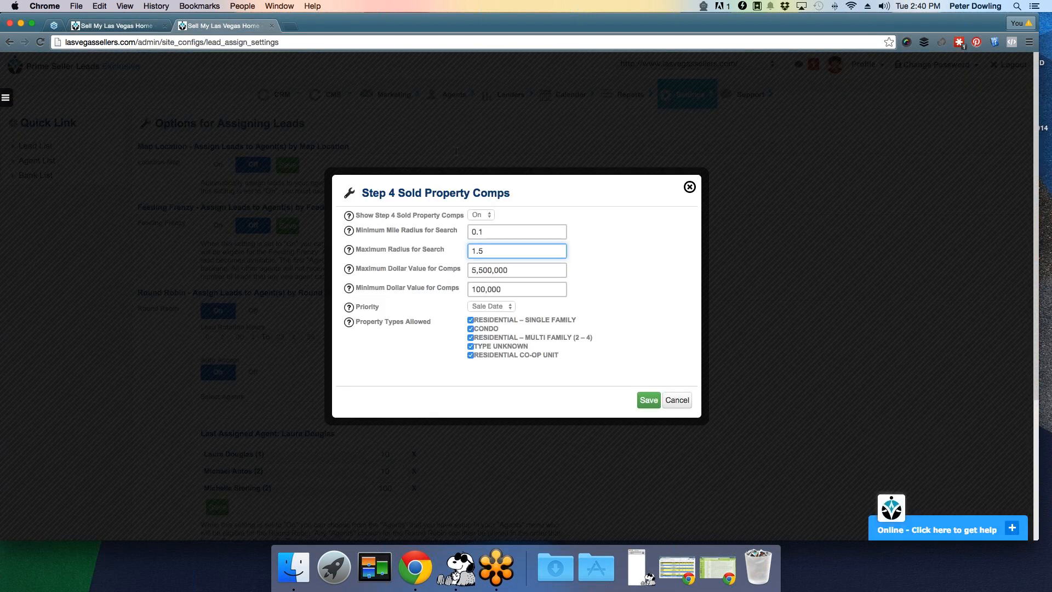
- Review the 0.1–1.5 mile radius and $100,000–5,500,000 value range fields
click(493, 231)
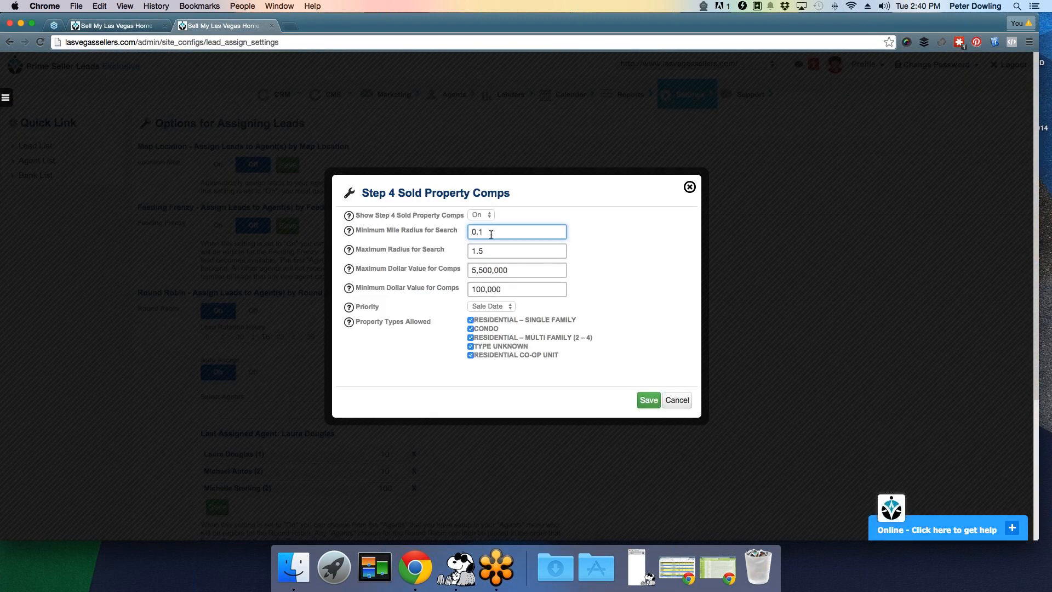
click(502, 251)
click(676, 282)
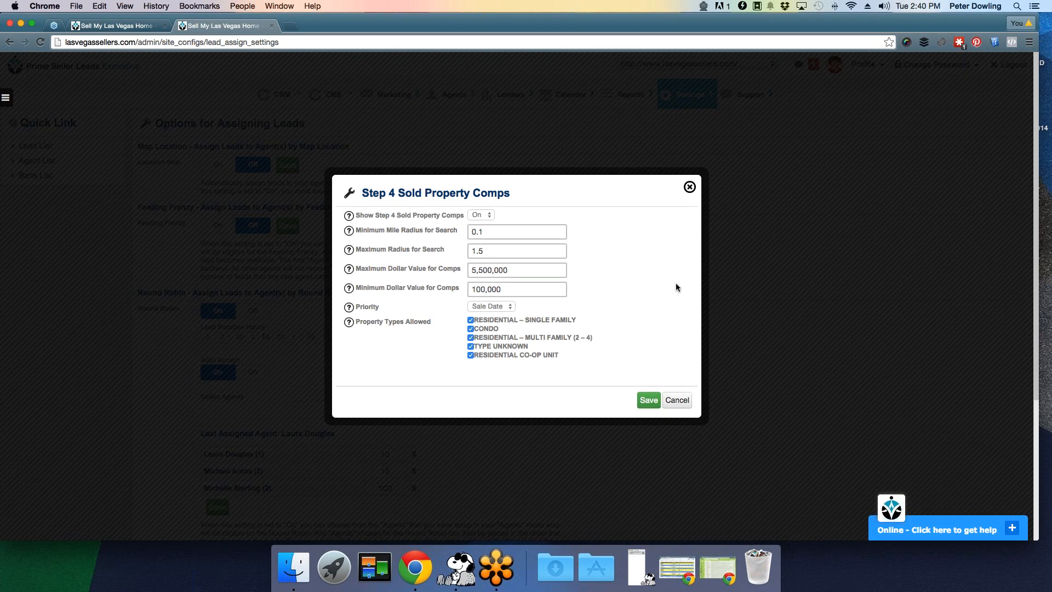
click(508, 252)
click(633, 246)
click(517, 269)
click(480, 252)
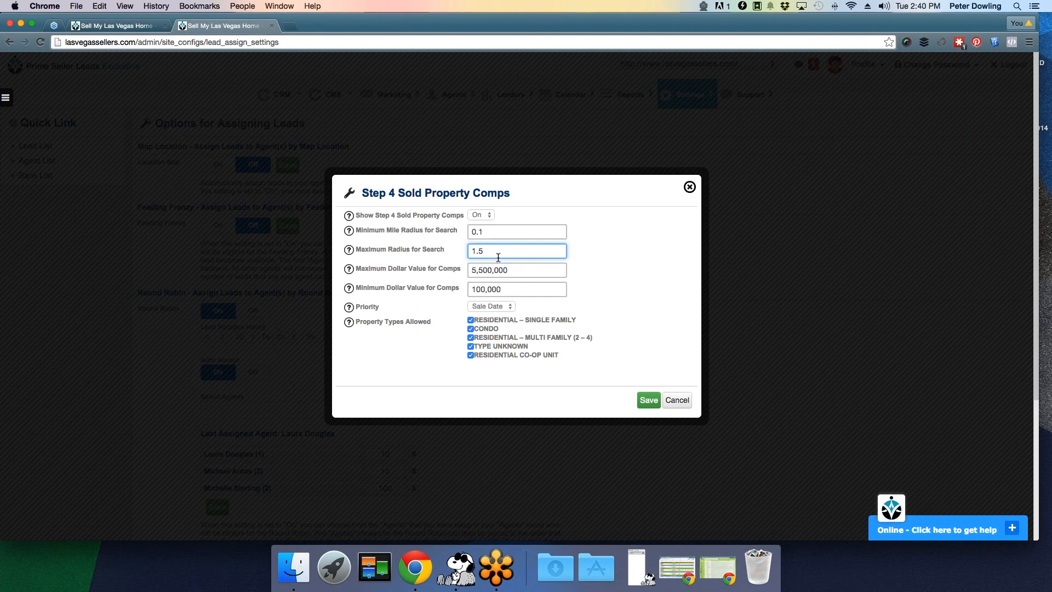
click(652, 260)
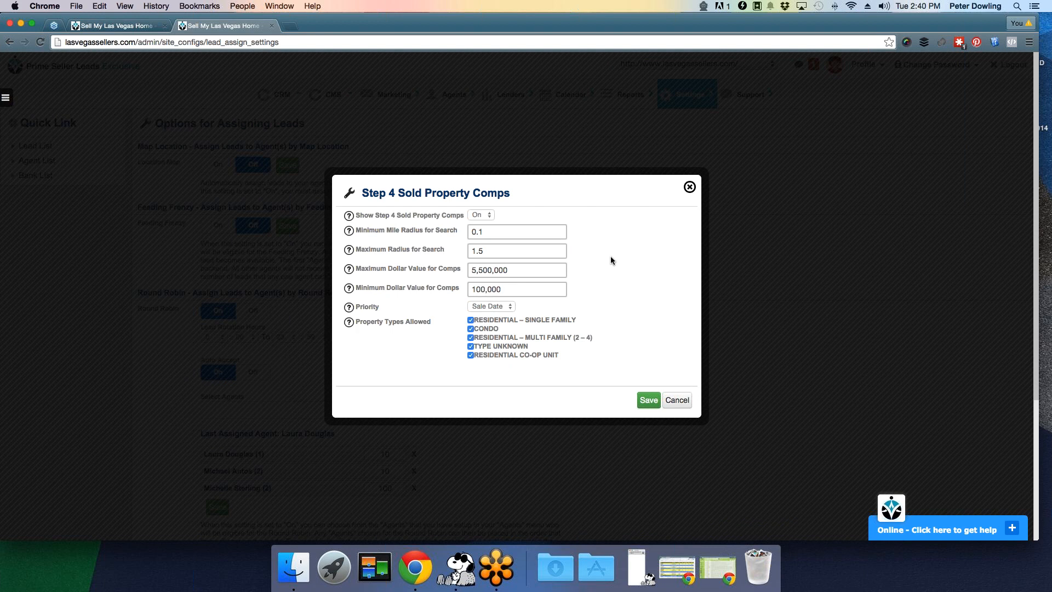
click(520, 251)
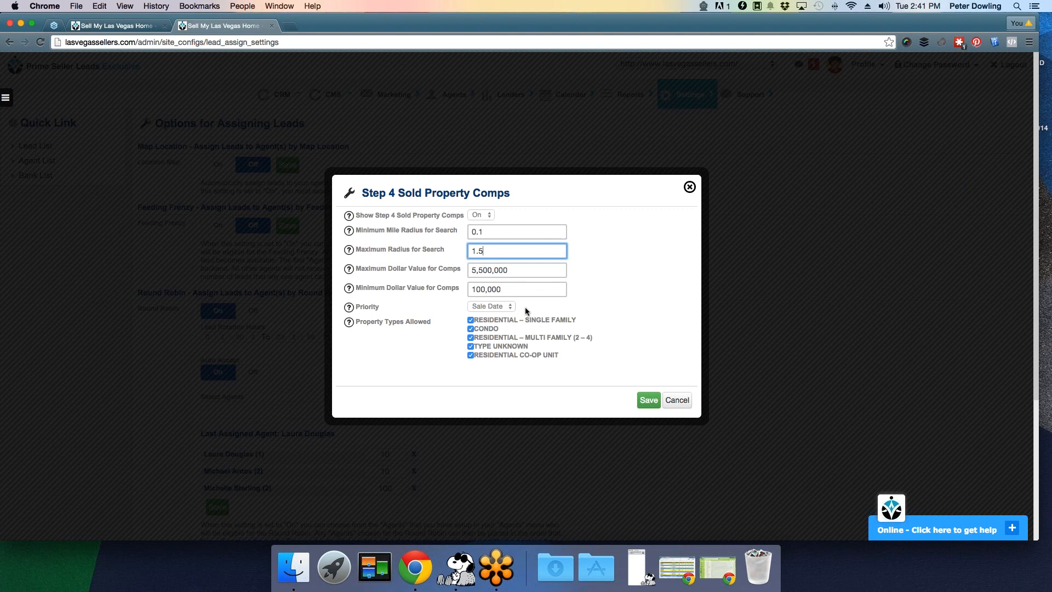
- Keep Sale Date priority, toggle CONDO off and back on, and save the comps settings
click(504, 307)
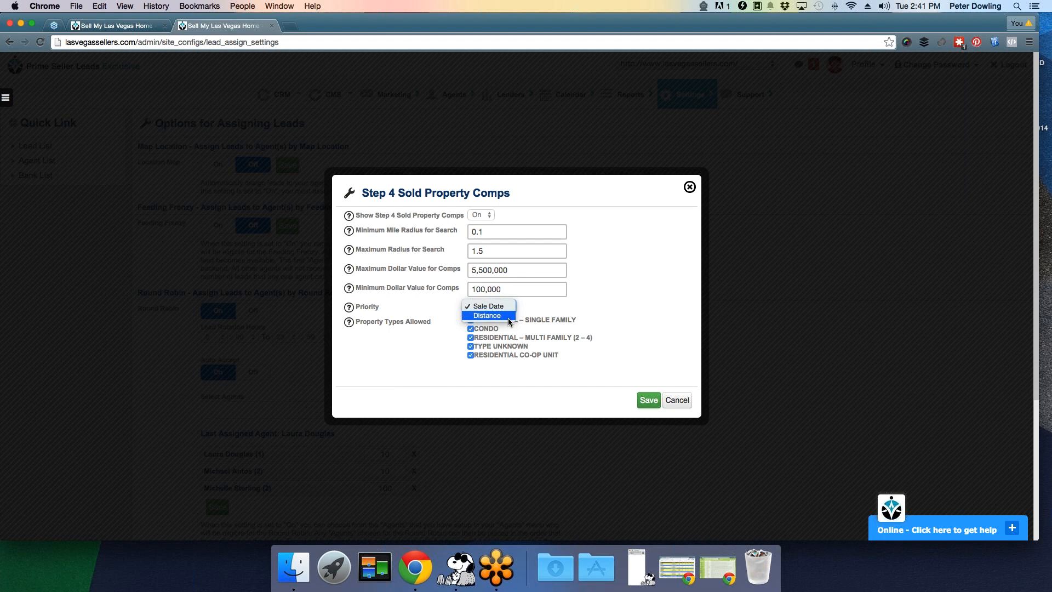
click(524, 383)
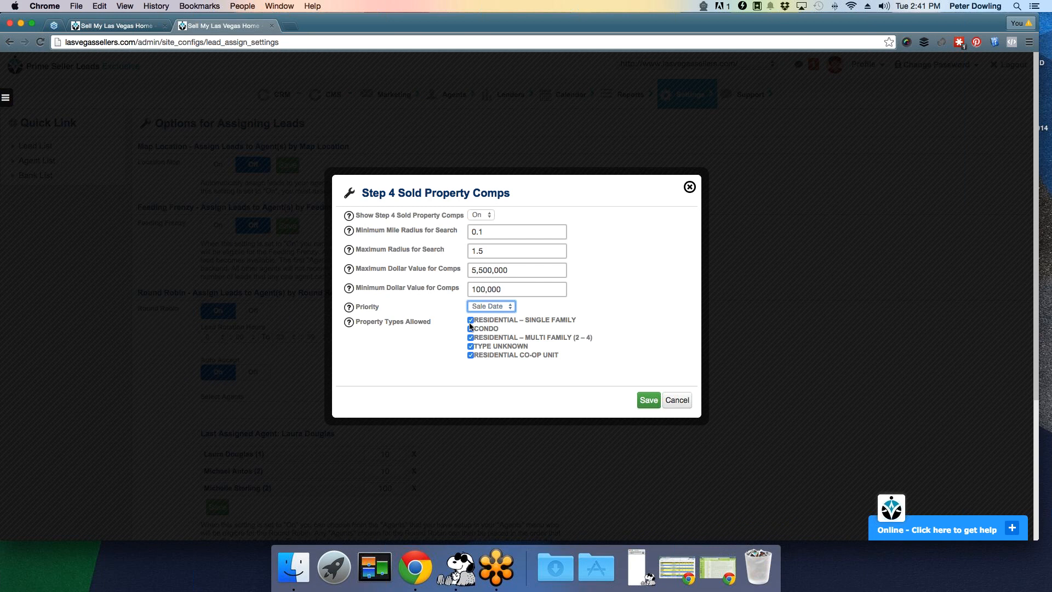
click(470, 329)
click(470, 328)
click(648, 400)
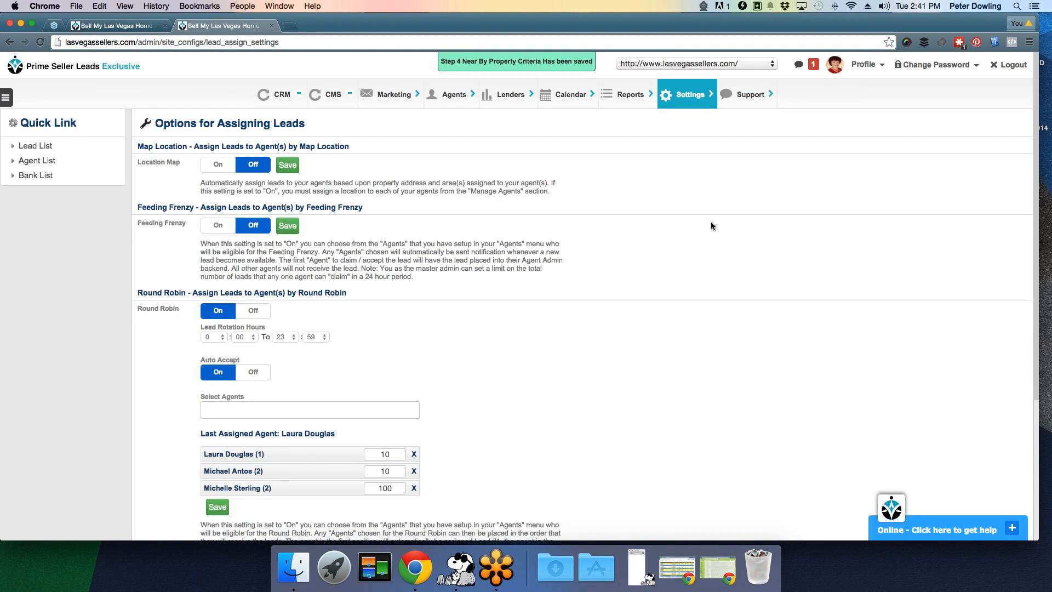
click(689, 95)
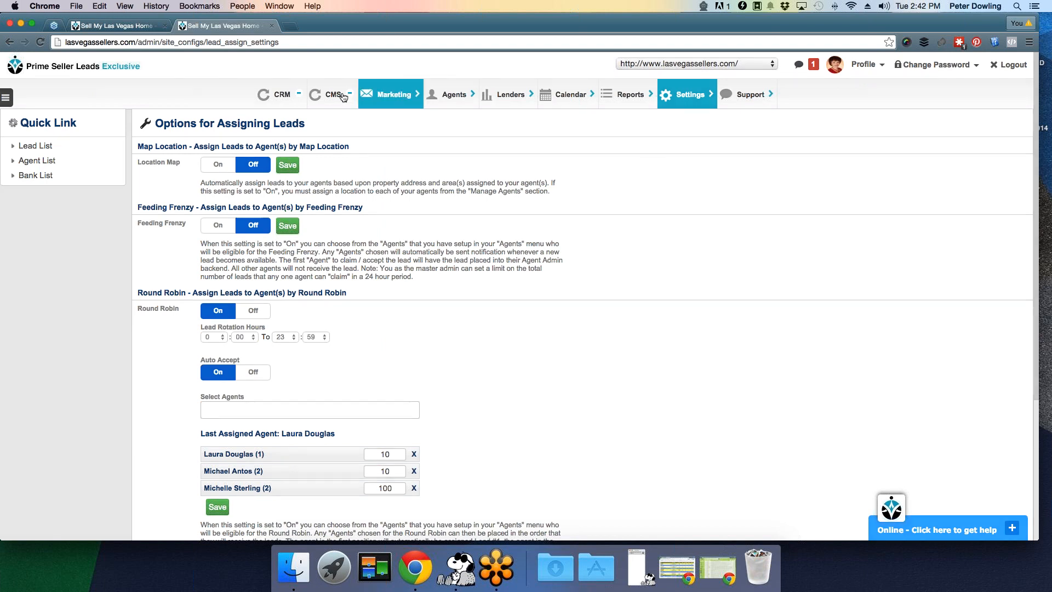
- Bring up Common Site Settings, showing default city Las Vegas, NV and 30-minute partial lead interval
mouse_move(337, 97)
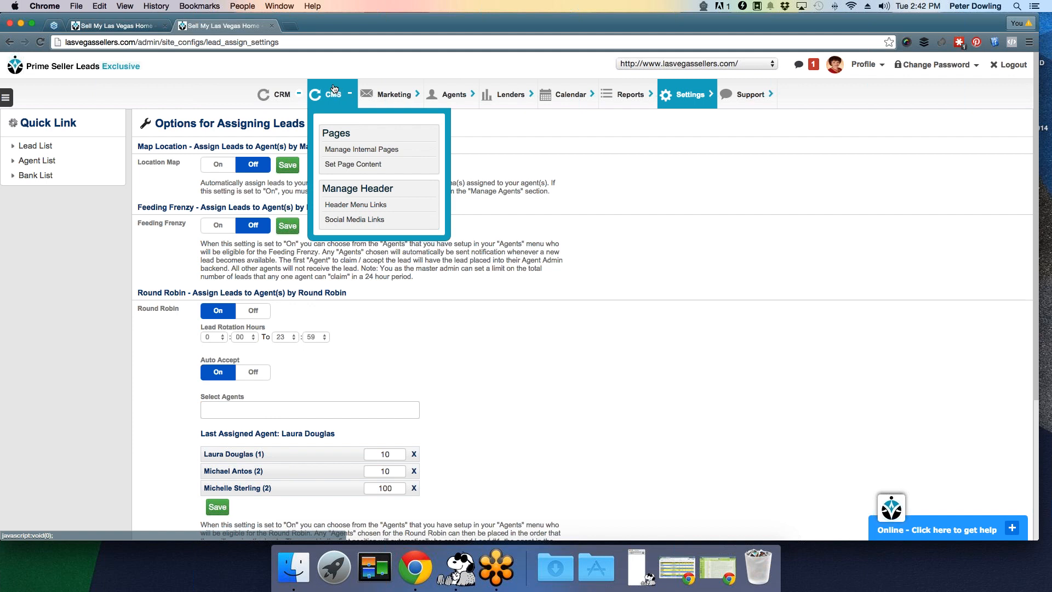
mouse_move(710, 105)
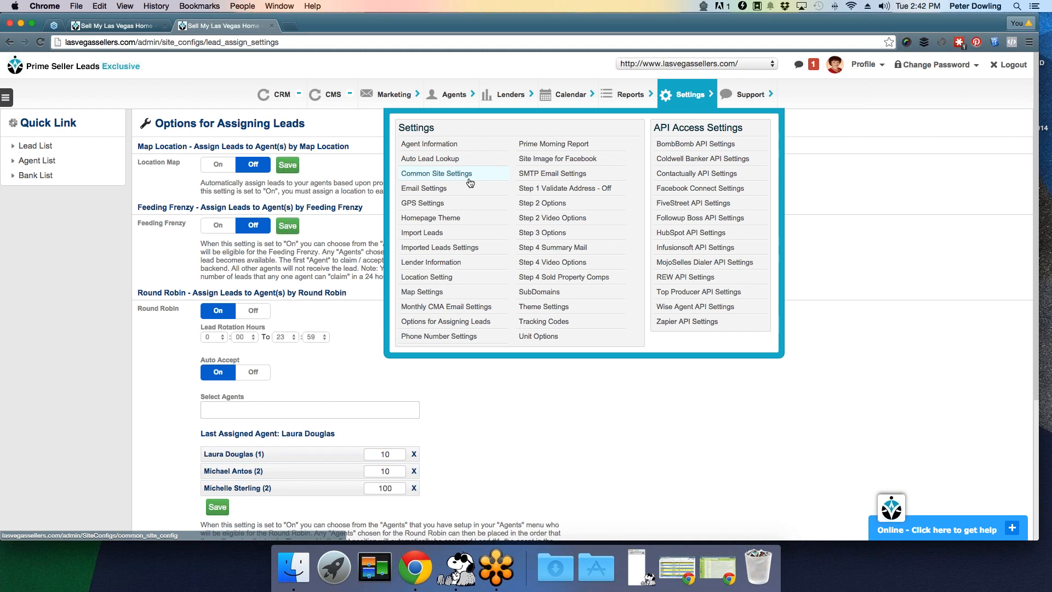
click(457, 175)
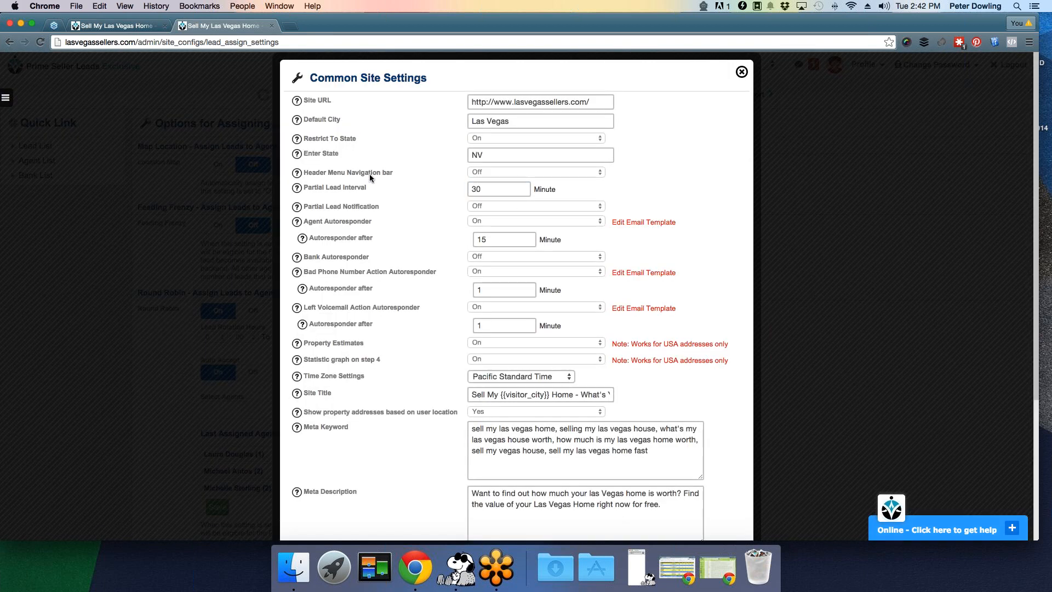
- Check the Header Menu Navigation Bar options, close Common Site Settings, and edit the homepage content
click(529, 174)
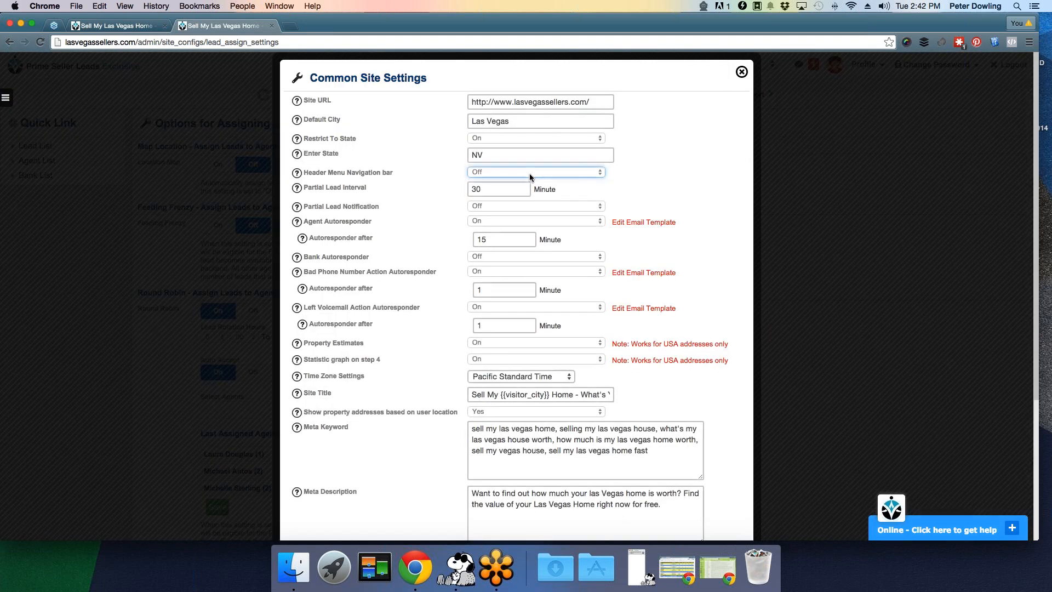
click(742, 73)
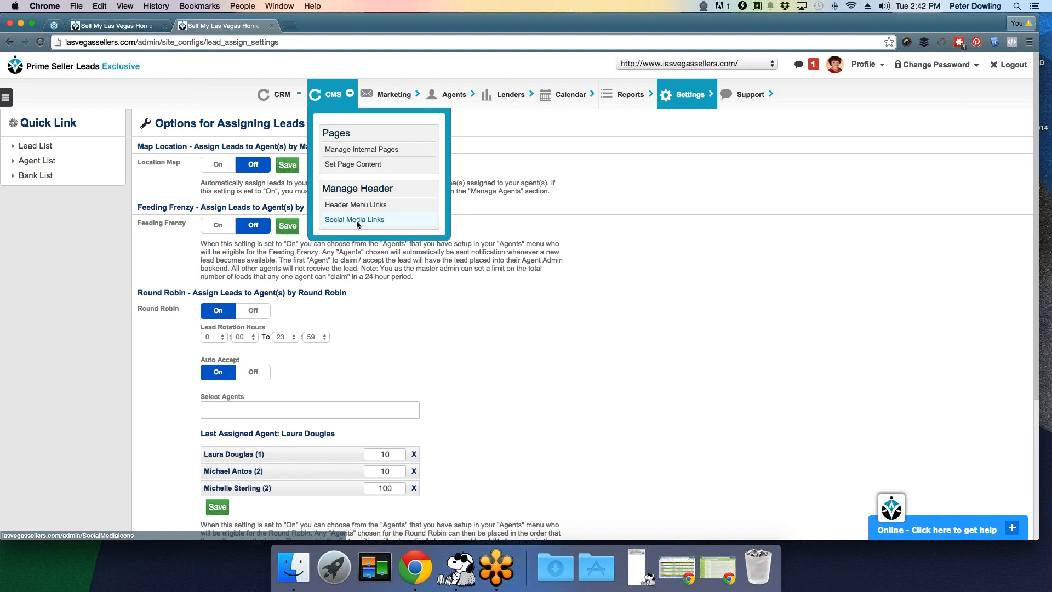
mouse_move(684, 95)
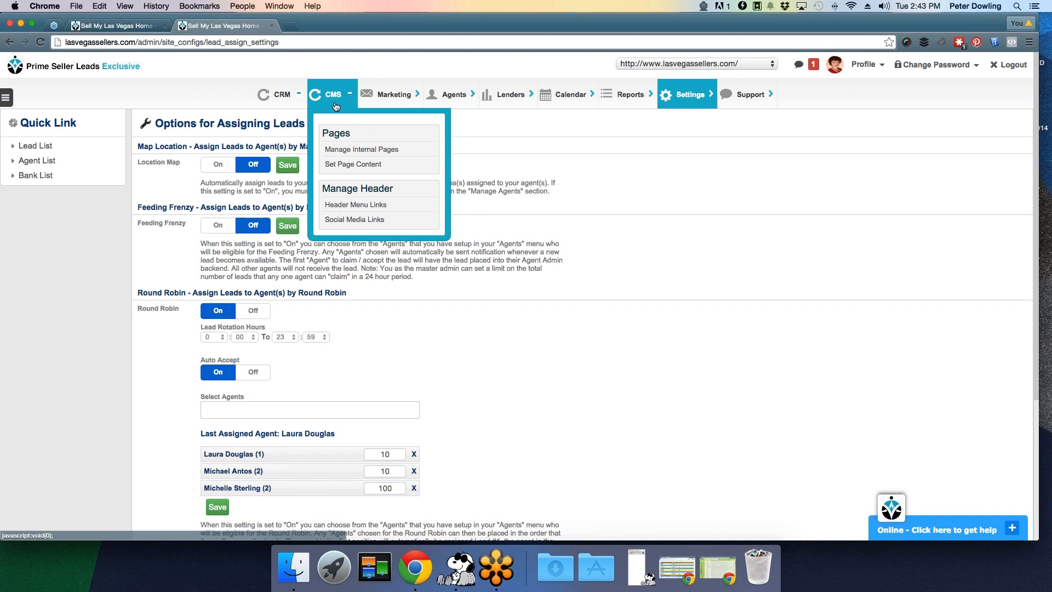
click(394, 166)
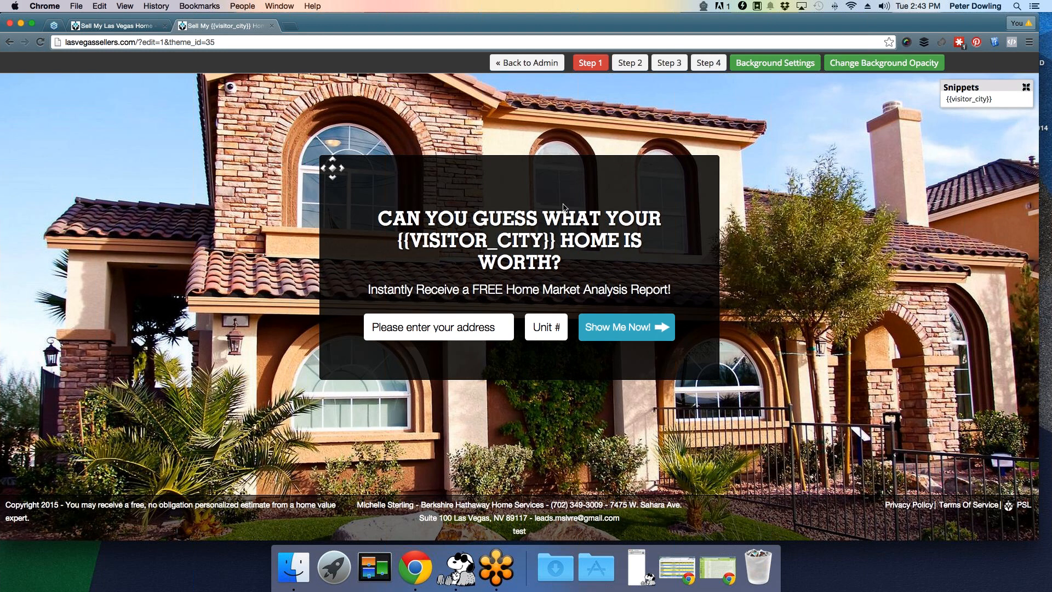
- Save the Step 1 headline's text, font size and font settings unchanged, then view Step 4
click(532, 245)
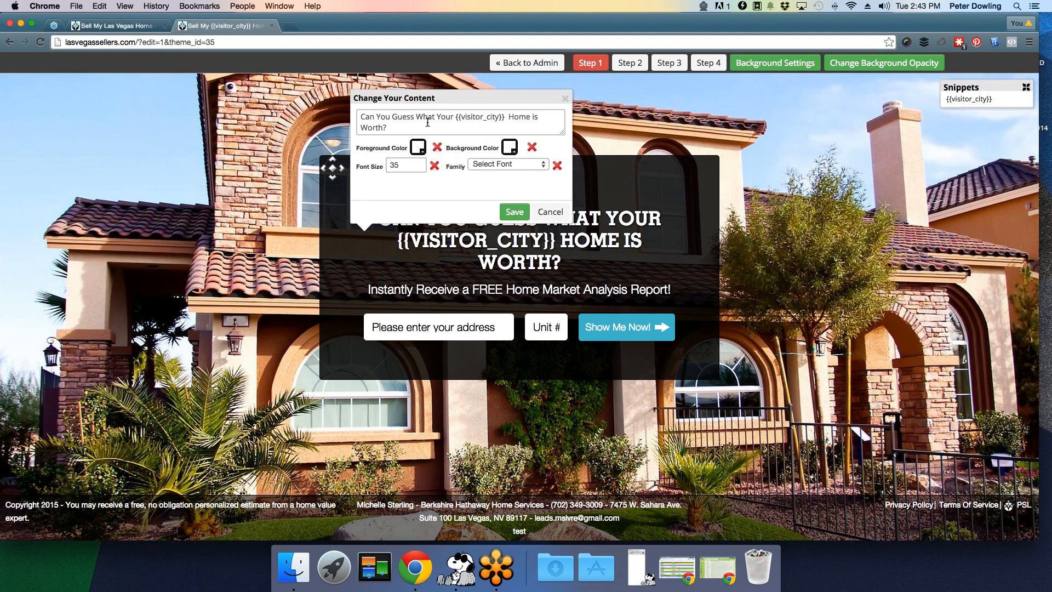
drag(404, 130, 354, 114)
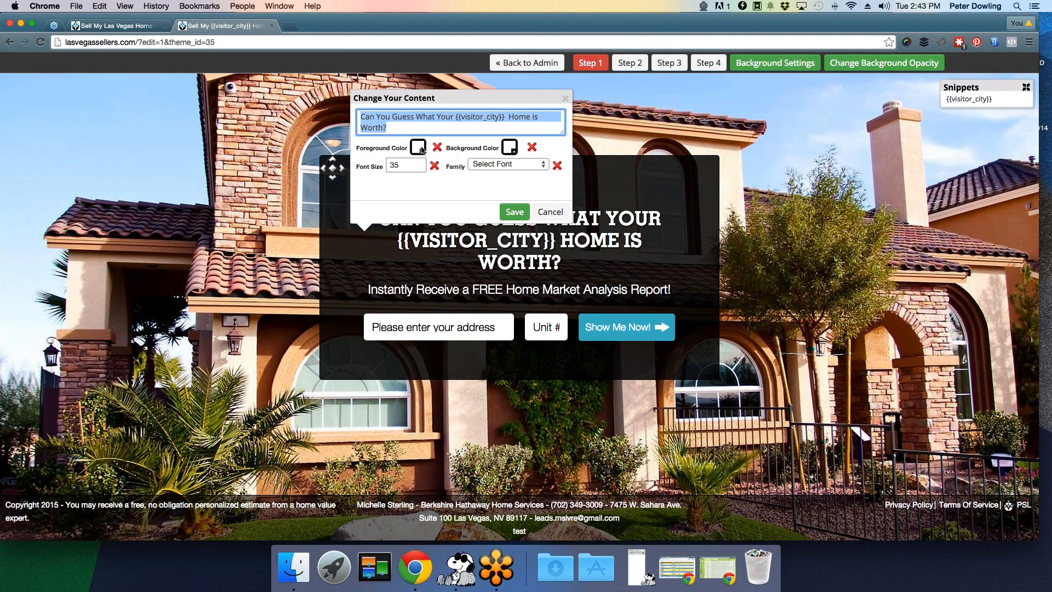
drag(408, 165, 381, 167)
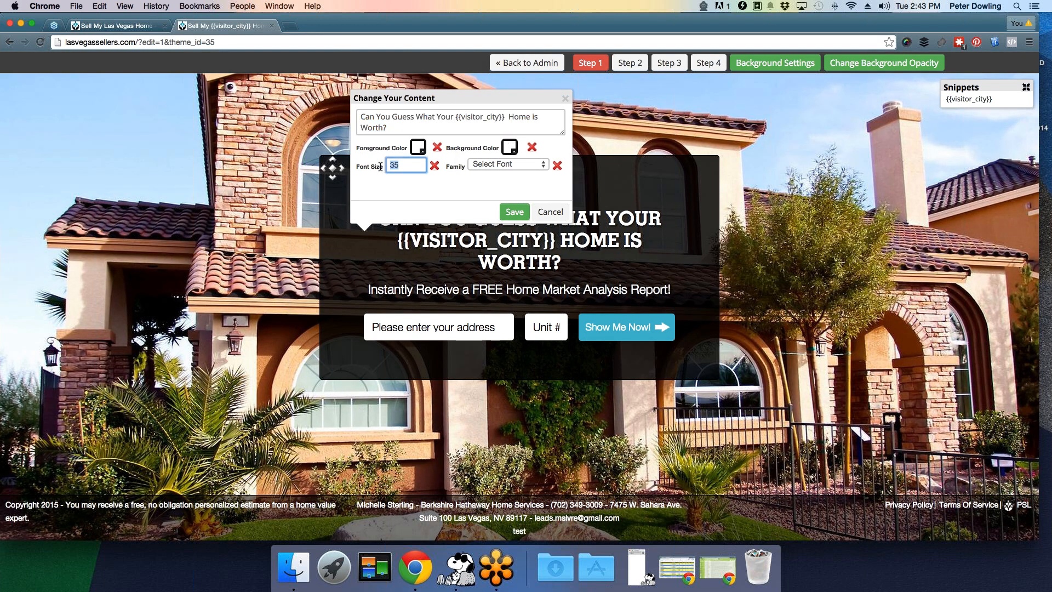
click(524, 166)
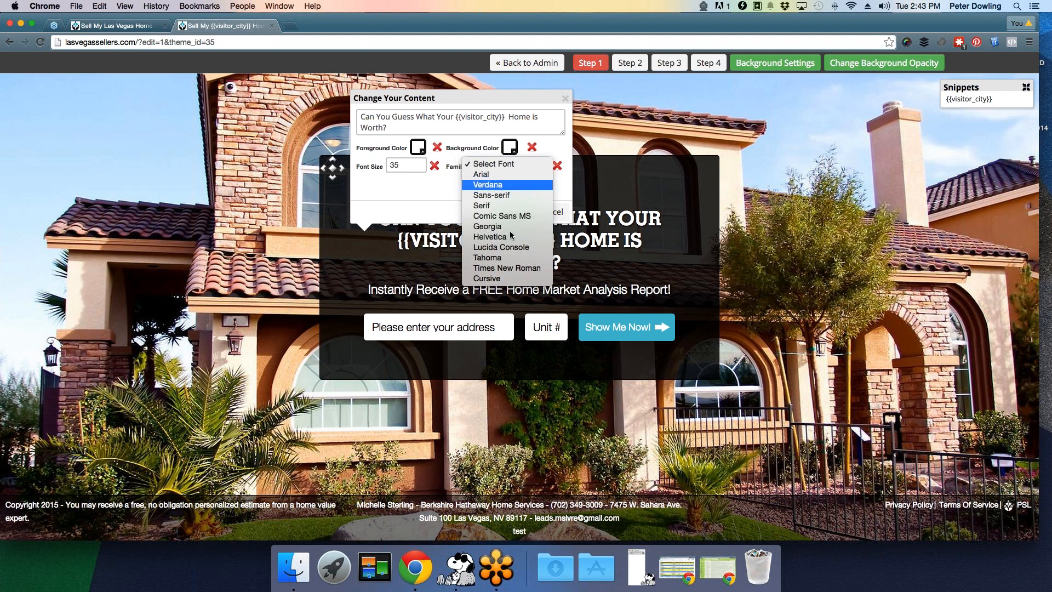
click(439, 187)
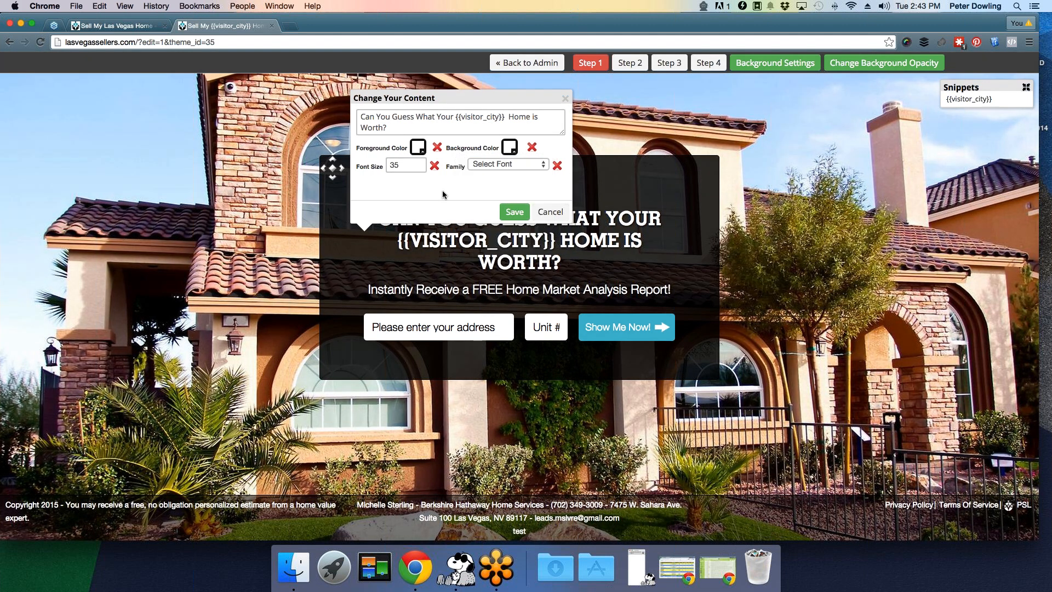
click(513, 213)
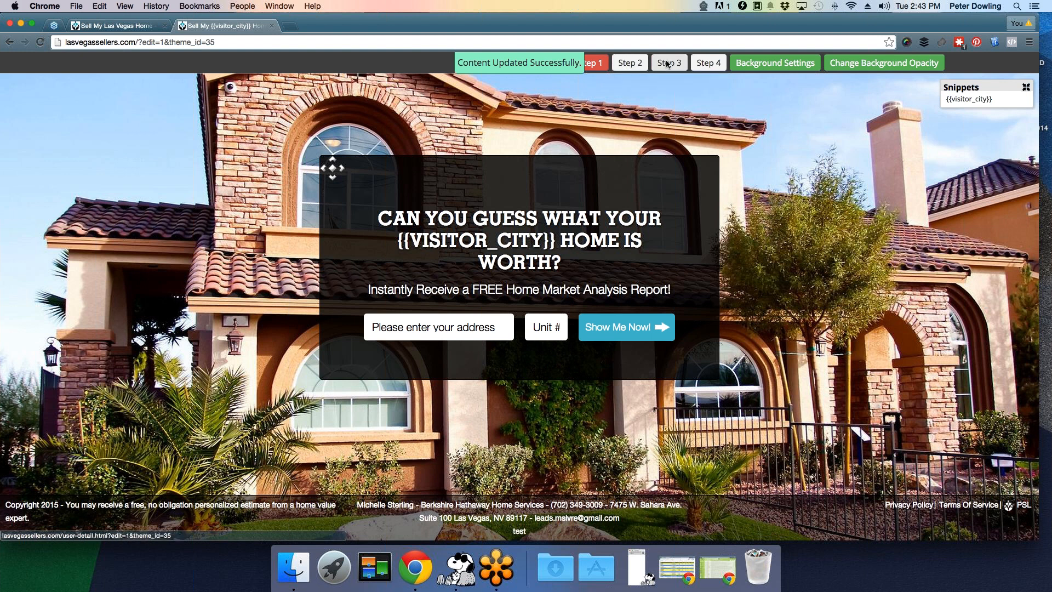
click(708, 63)
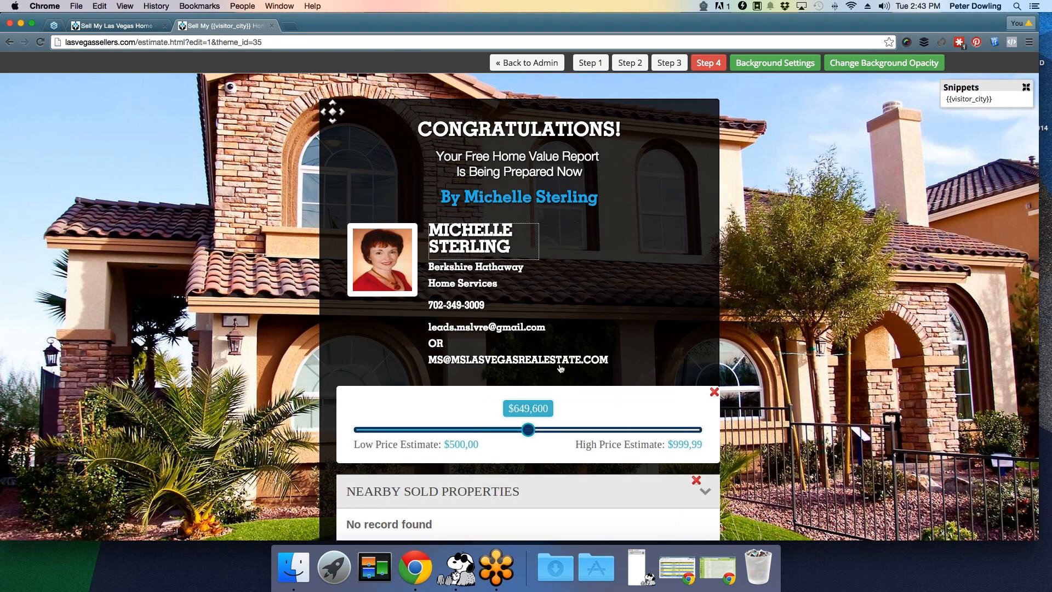
- Scroll through the Step 4 estimate page and open its Background Settings
scroll(561, 367, down, 3)
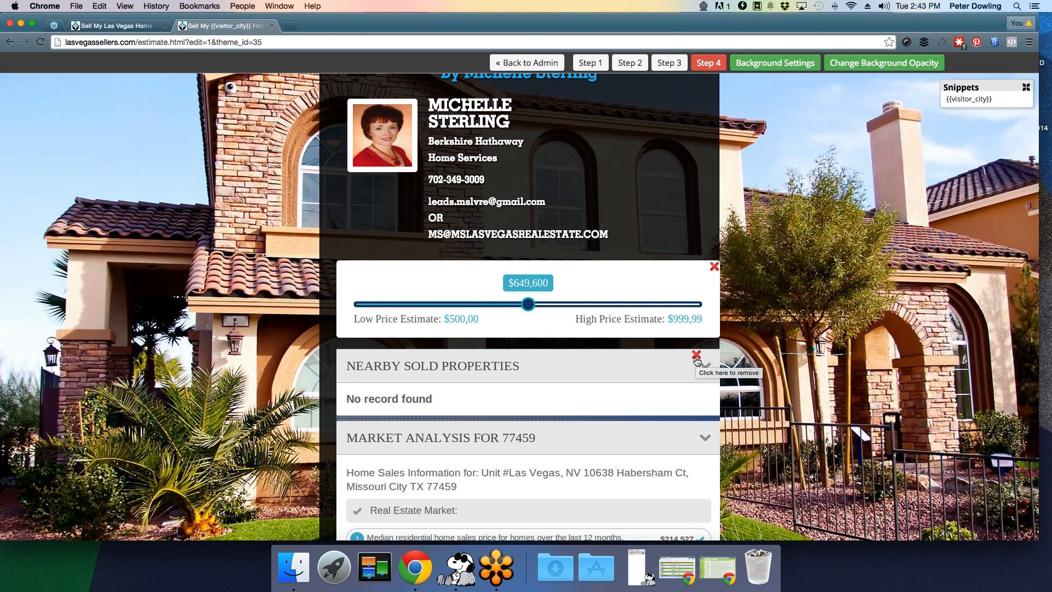
scroll(578, 332, up, 3)
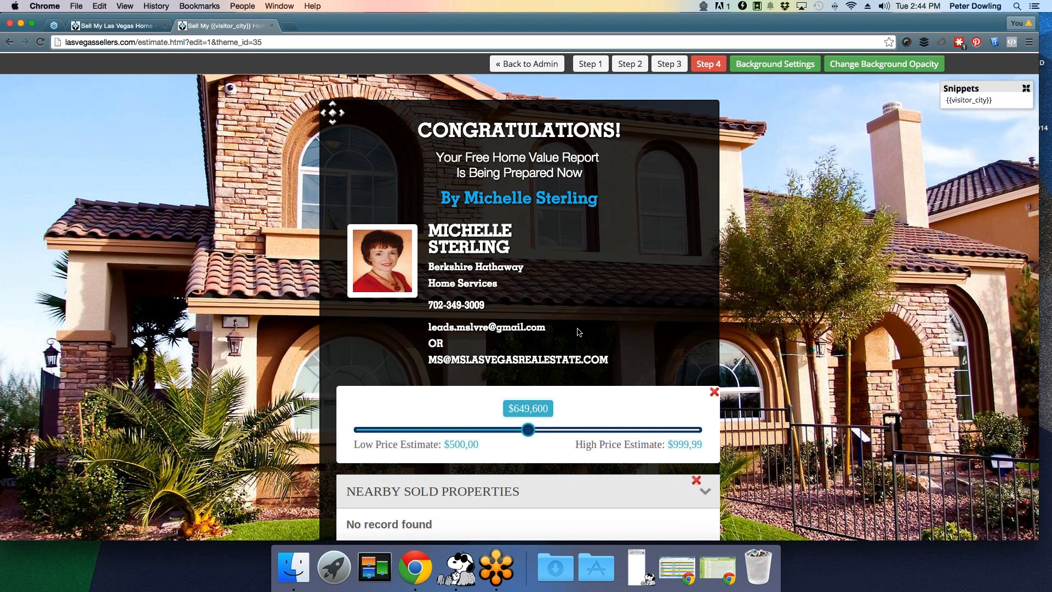
scroll(586, 329, down, 1)
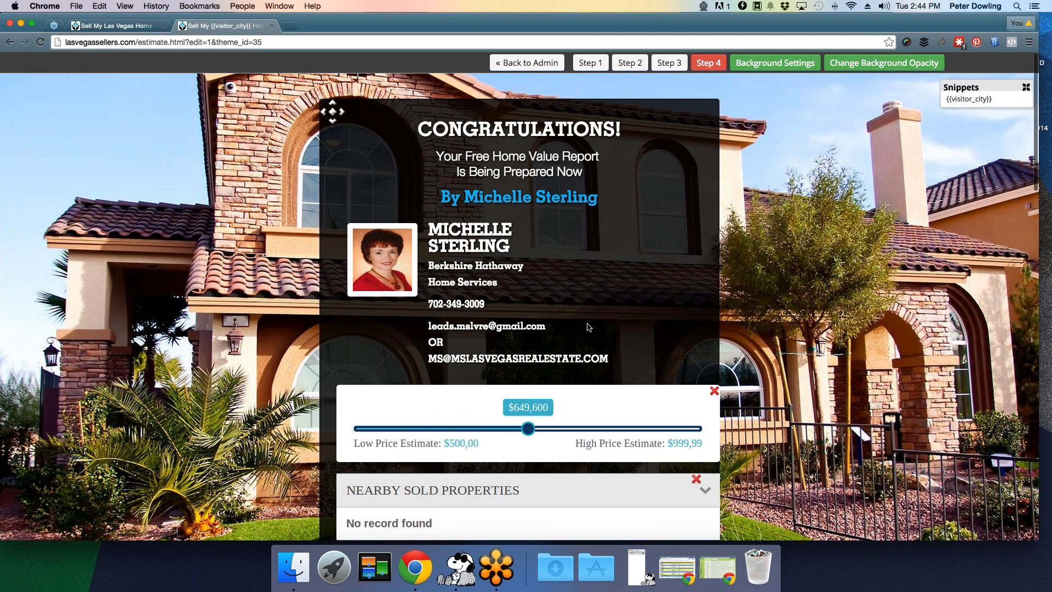
click(769, 66)
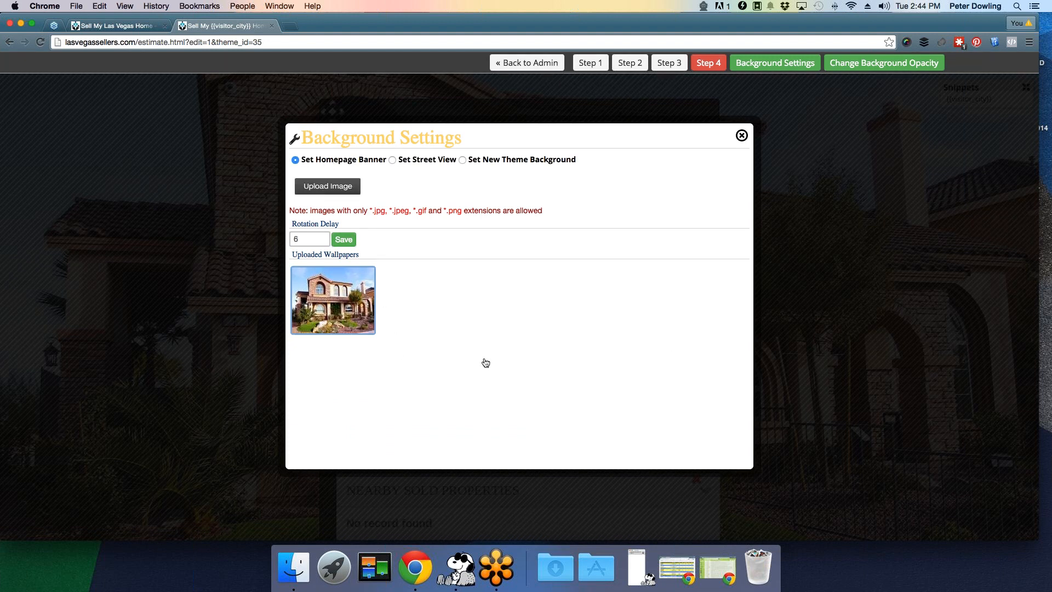
drag(298, 240, 277, 239)
click(301, 242)
click(392, 160)
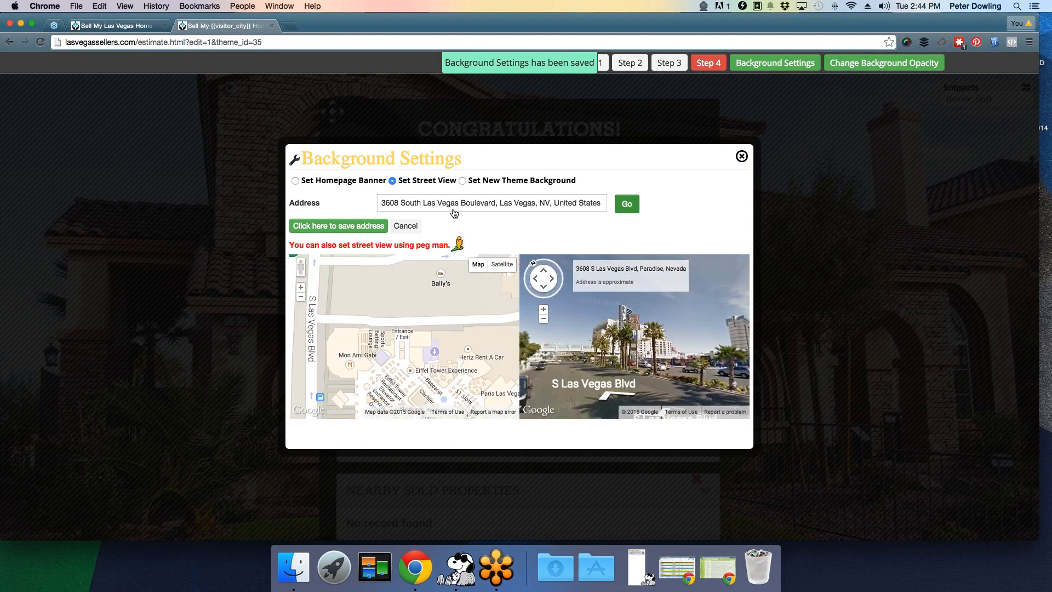
drag(669, 368, 598, 342)
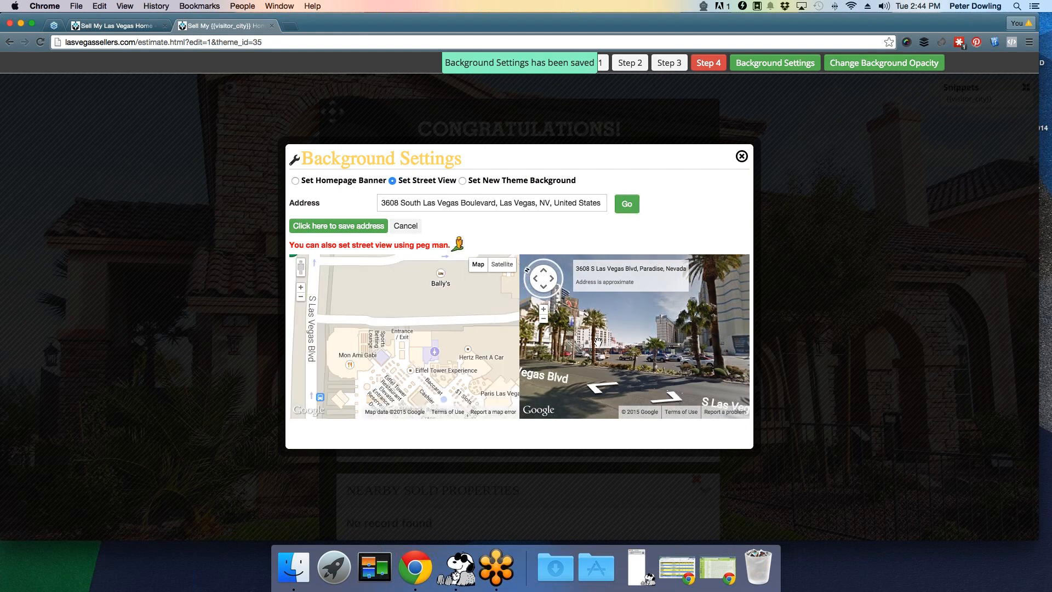
click(341, 235)
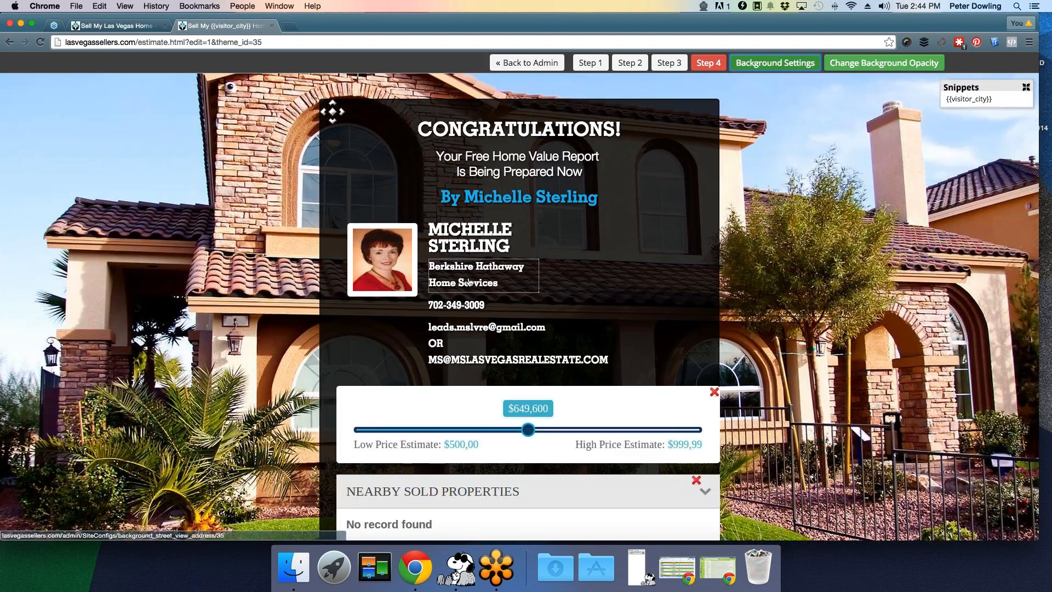
click(126, 26)
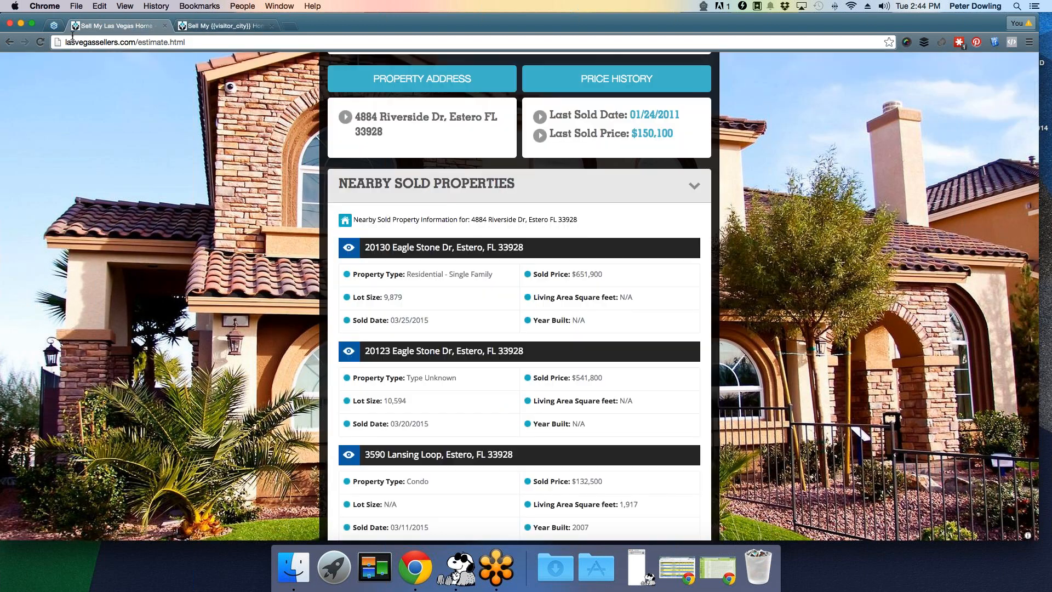
- Reload the live homepage, confirming resubmission, to see the street view, then return to the editor
click(40, 42)
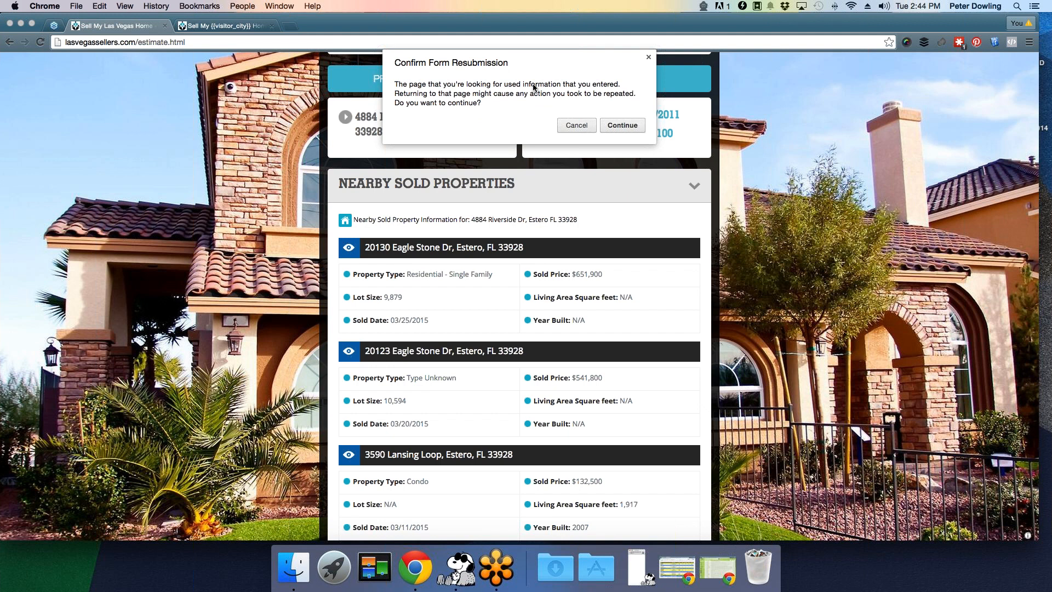
click(615, 134)
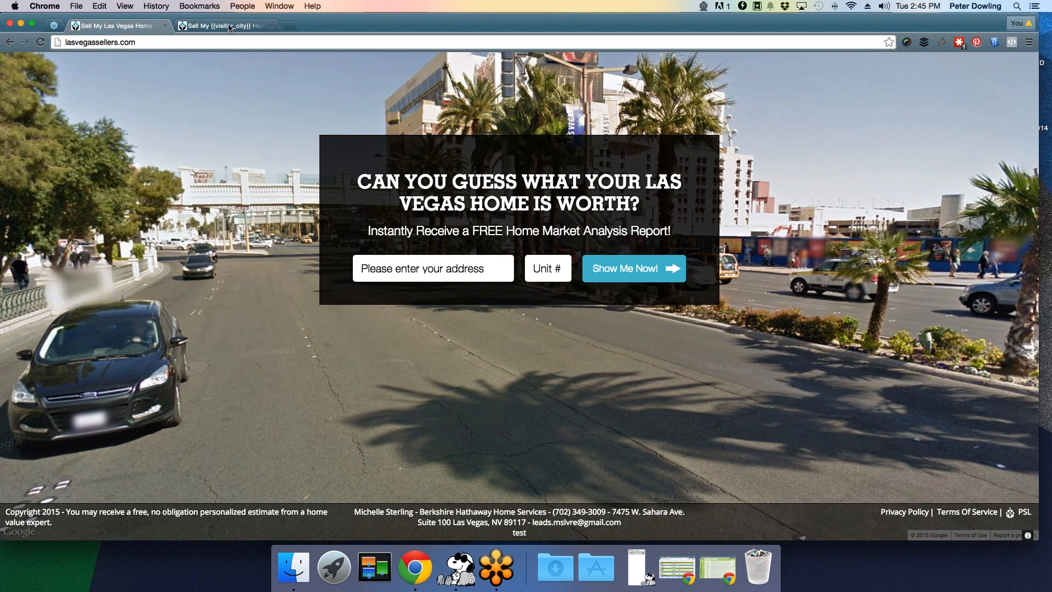
click(229, 26)
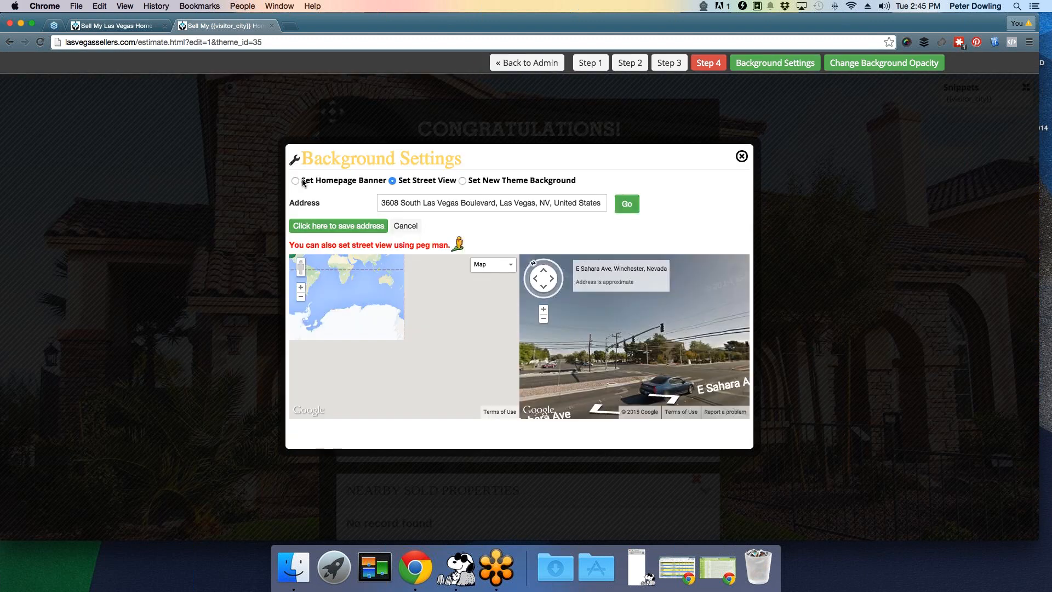
- Choose Set Homepage Banner with rotation delay 6, save, and close Background Settings
click(297, 182)
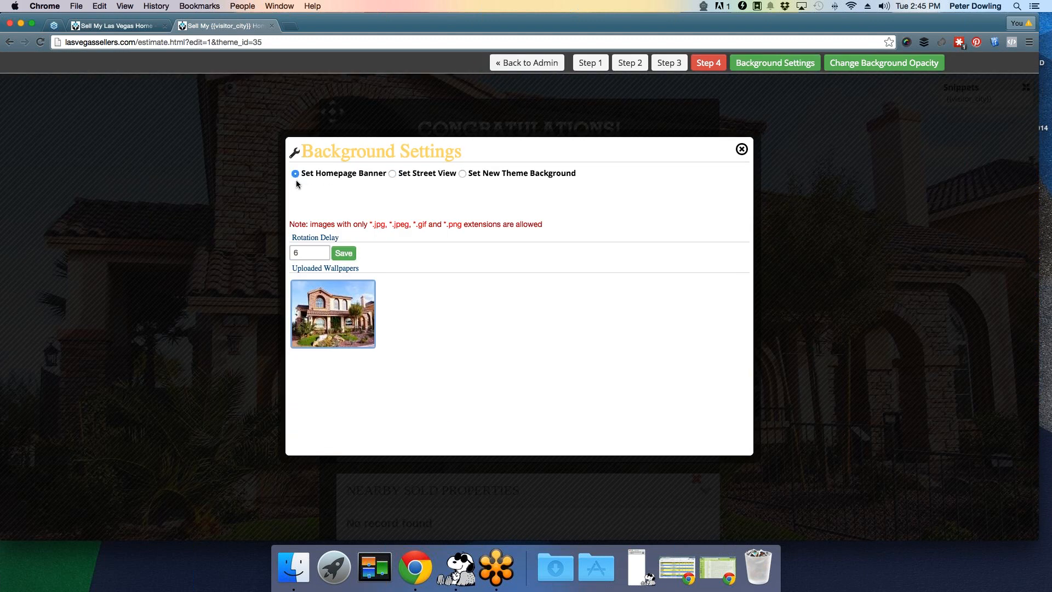
click(344, 239)
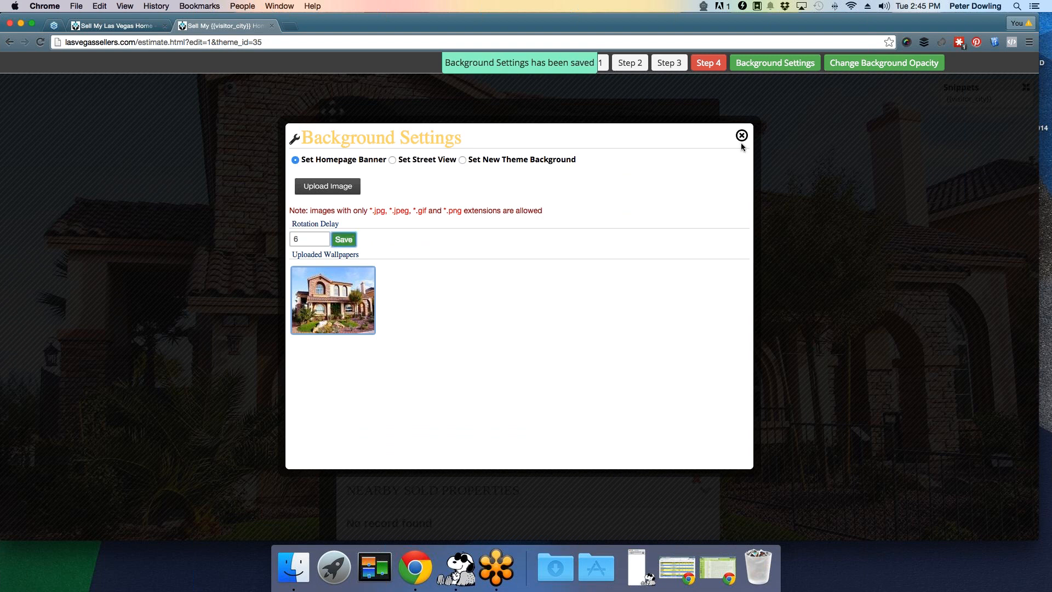
click(741, 136)
- Reload the live homepage to check the banner background, then go back to the admin Theme page
click(115, 25)
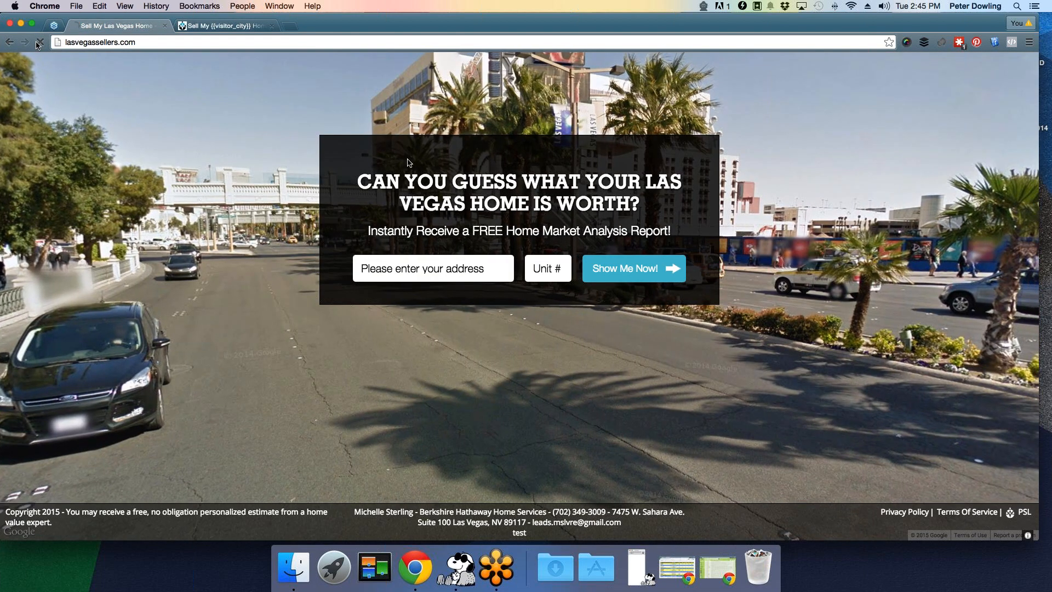
click(41, 42)
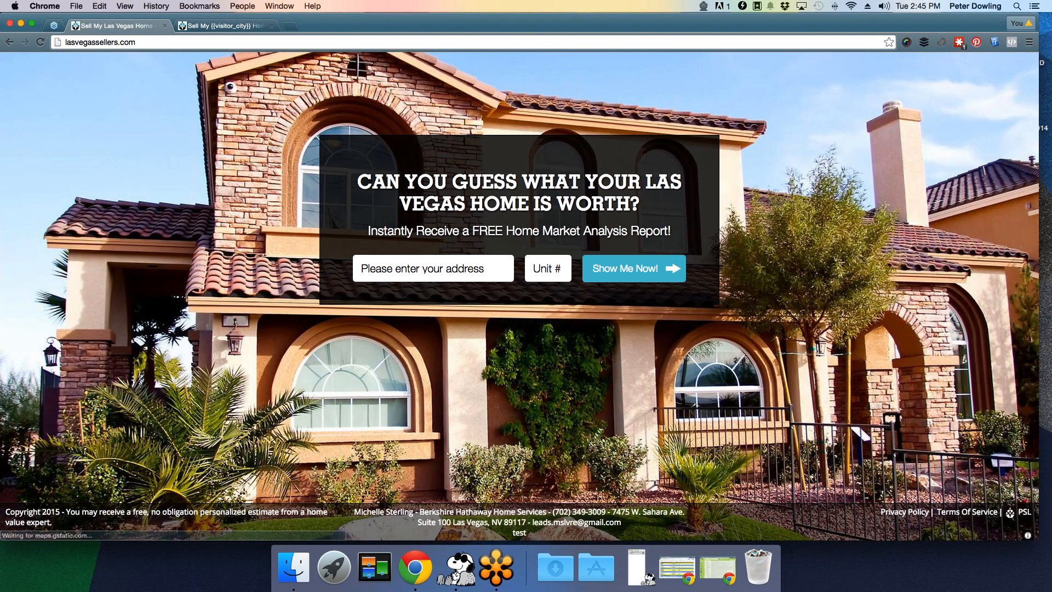
click(212, 25)
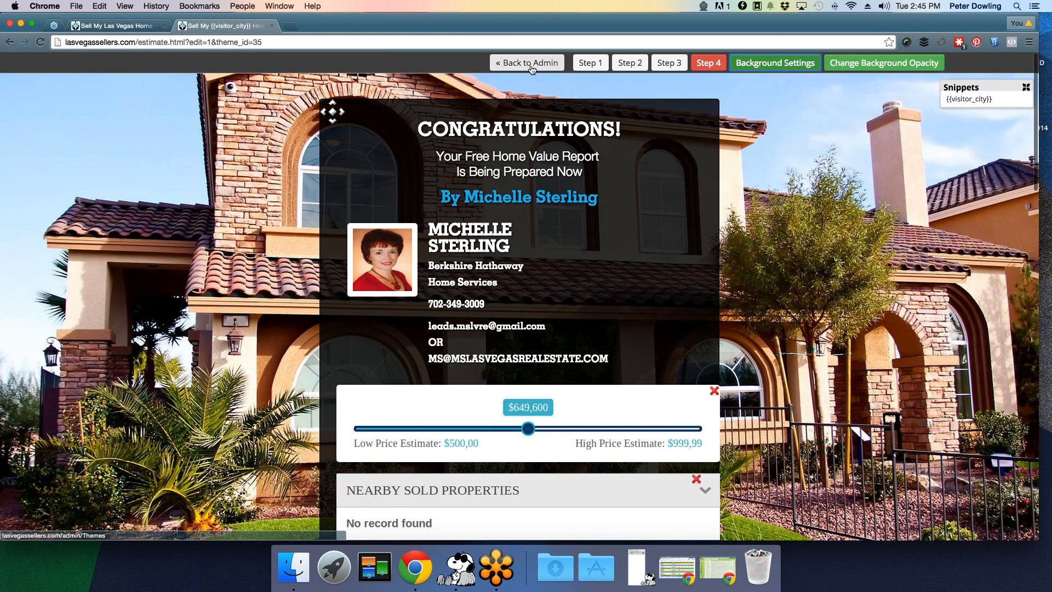
click(530, 67)
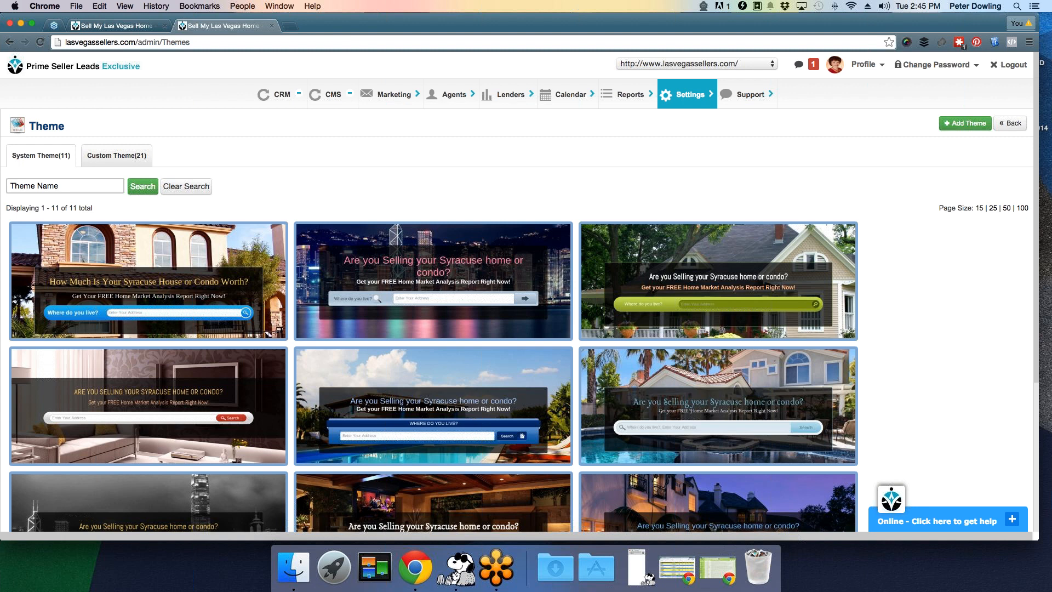
- Open the CRM menu in the top navigation bar to list its lead pages
click(267, 104)
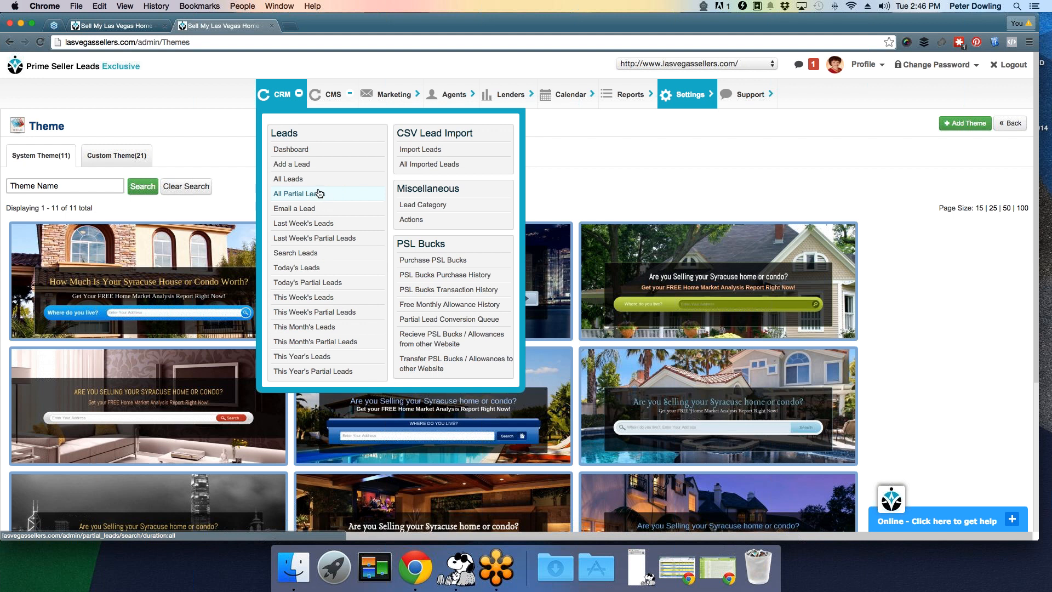
- Open CRM > All Leads and bring up the newest lead's contact preview card
click(302, 179)
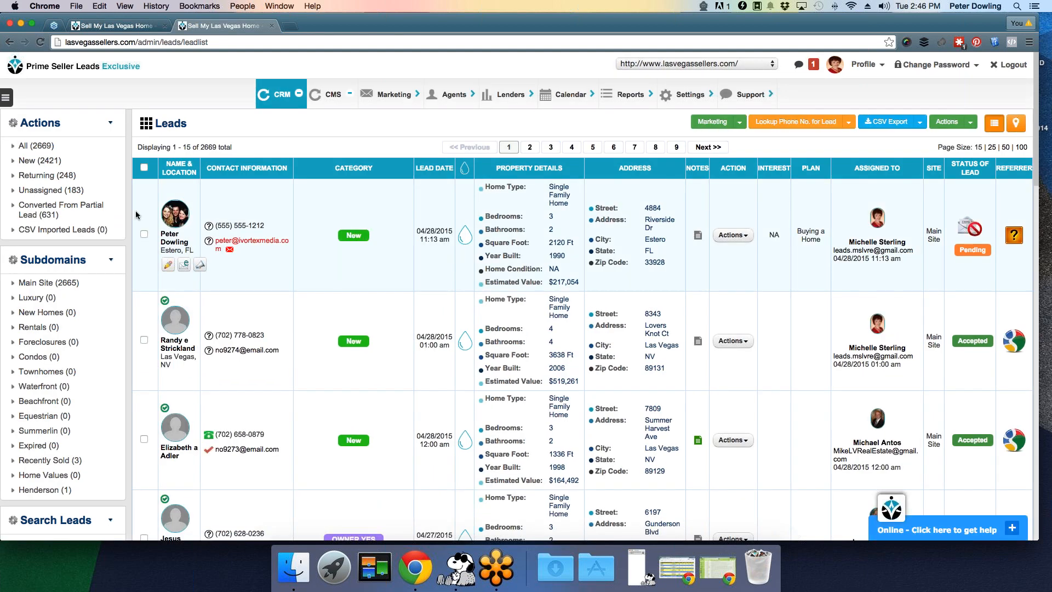
mouse_move(166, 211)
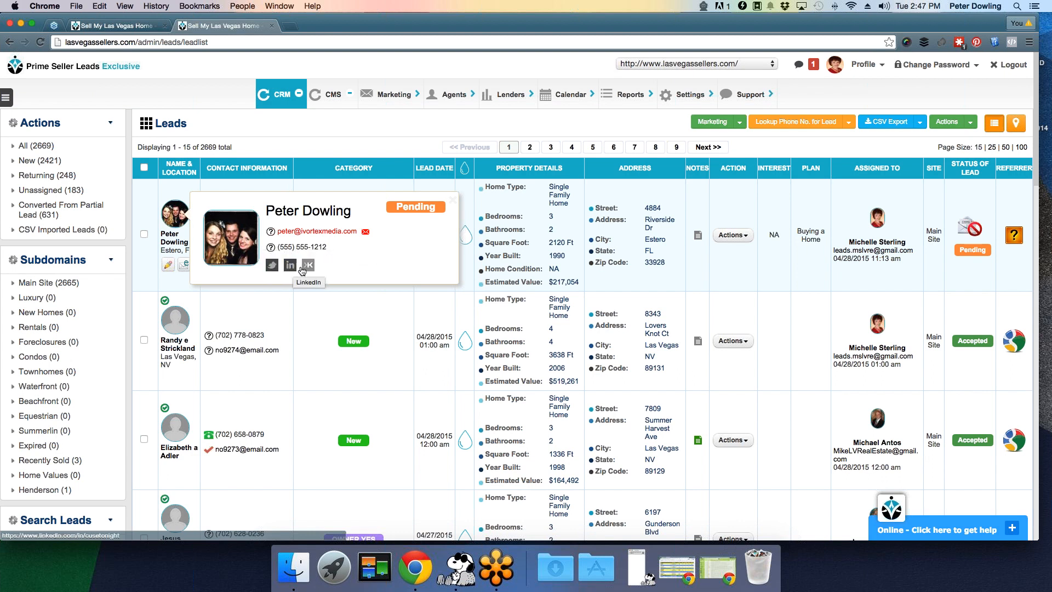
click(287, 266)
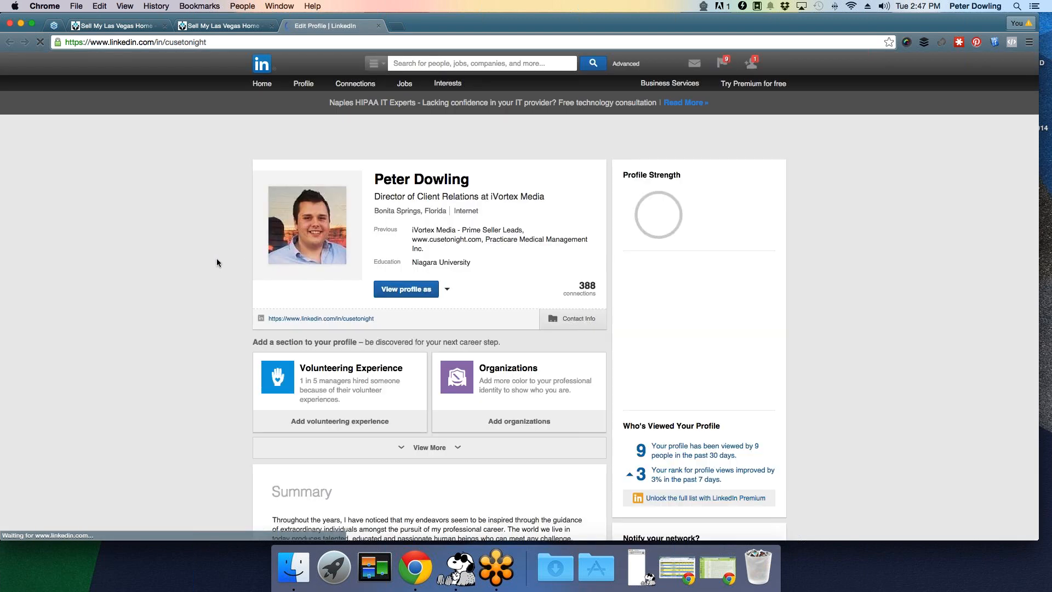
scroll(215, 258, down, 3)
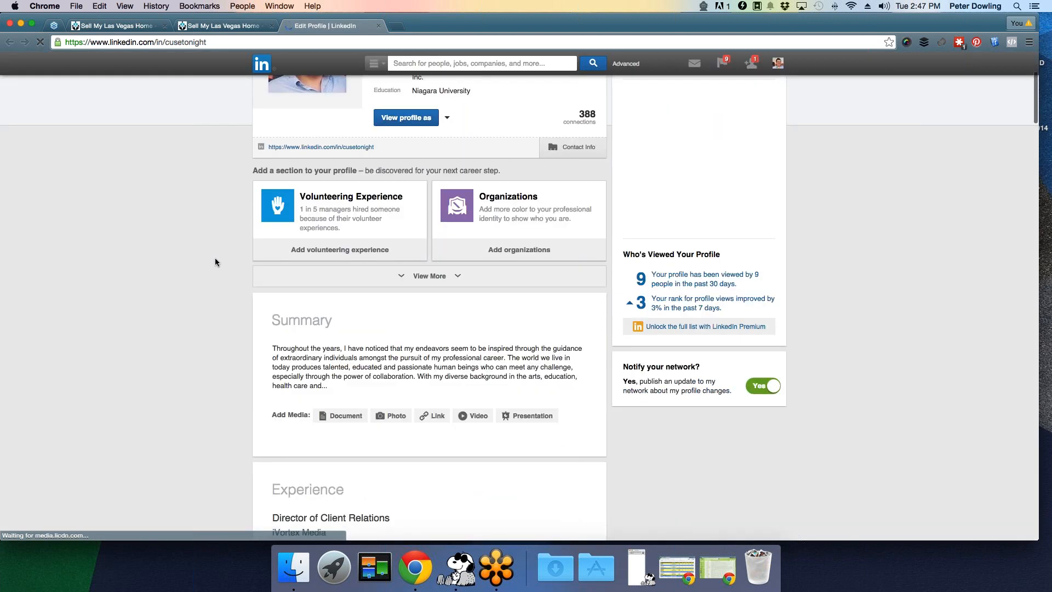
scroll(215, 258, up, 3)
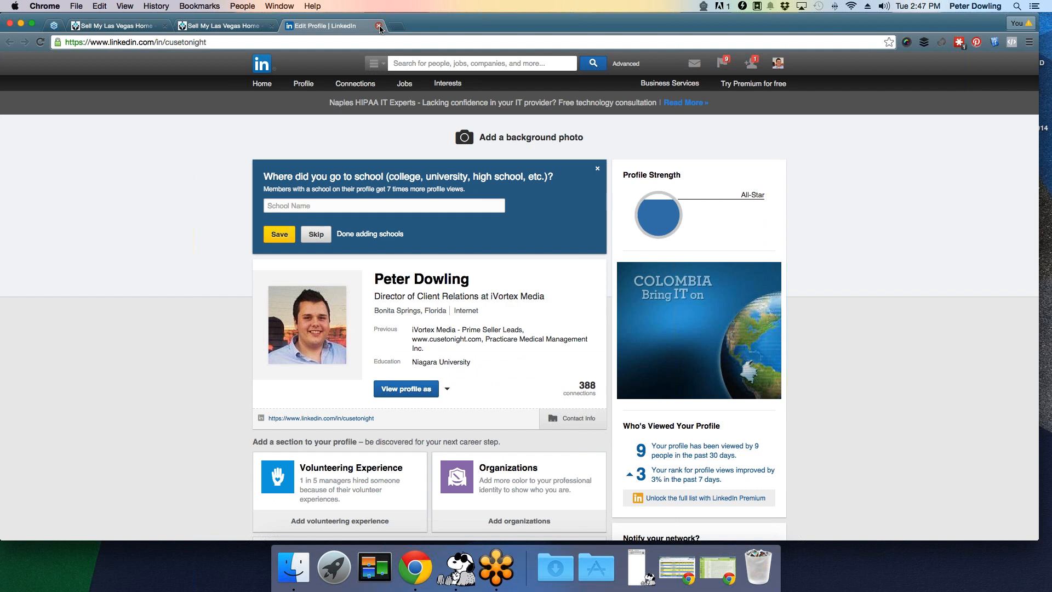
click(379, 26)
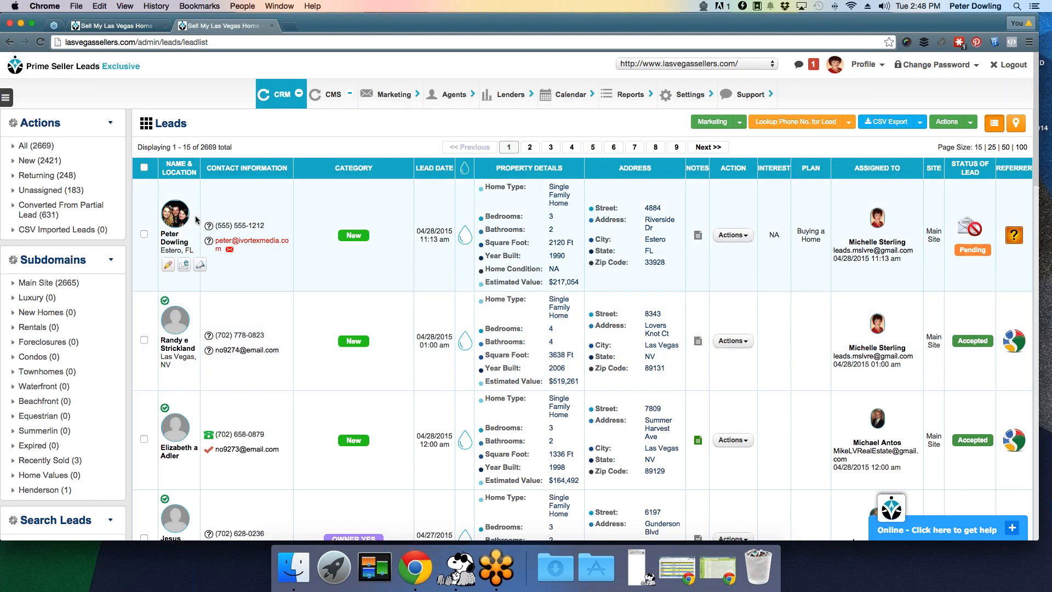
- Reload CRM > All Leads and open the top lead's summary page
mouse_move(180, 220)
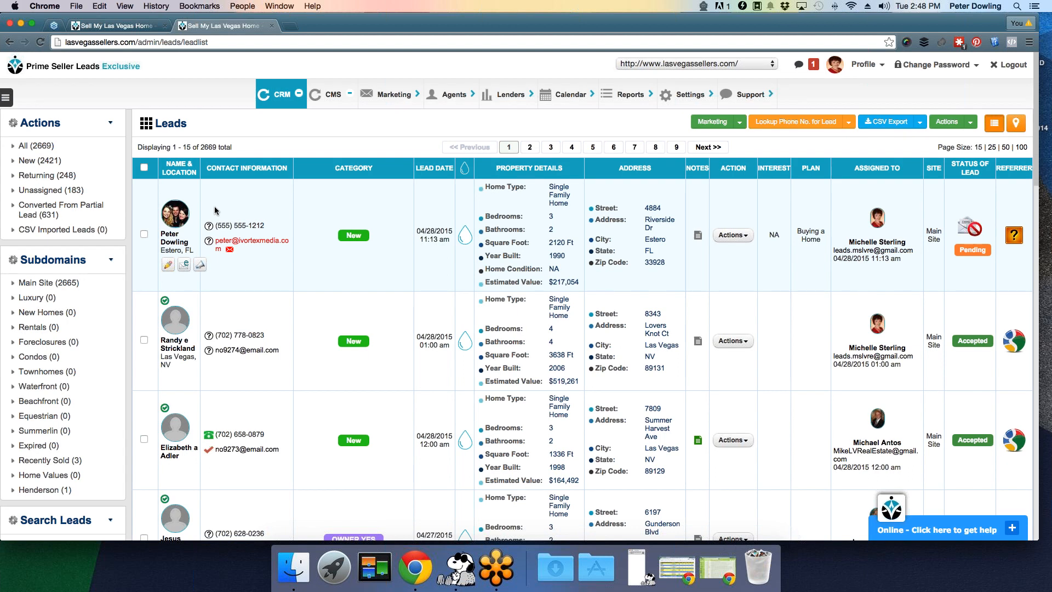
scroll(197, 225, down, 1)
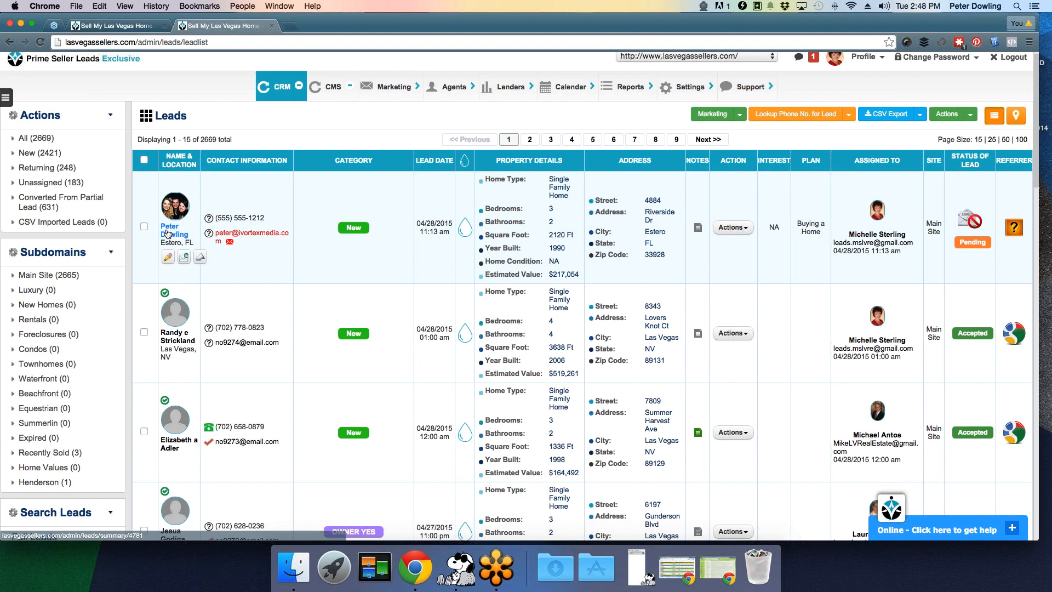
click(296, 86)
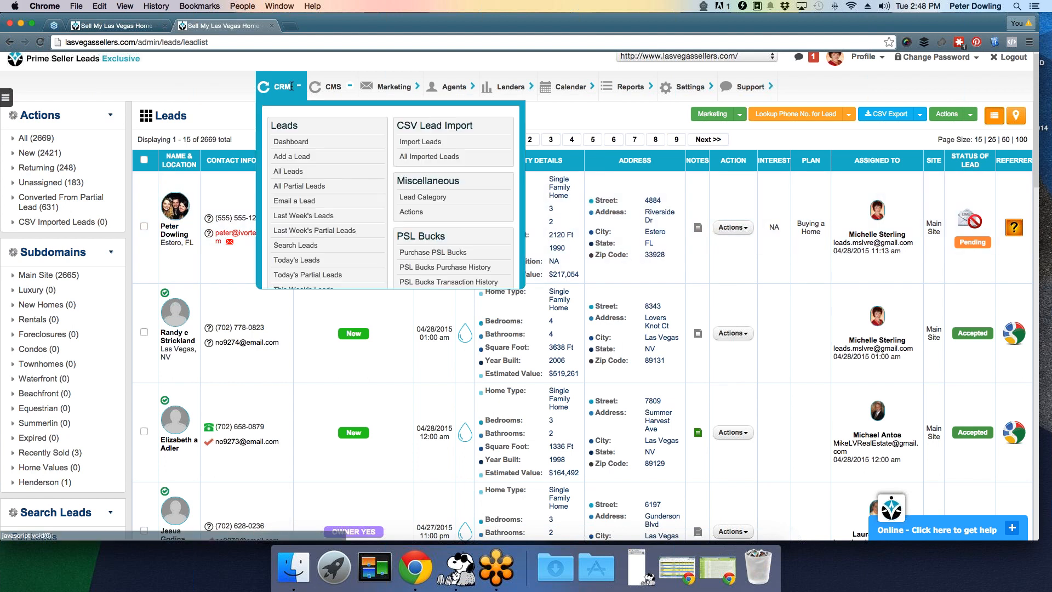
click(289, 171)
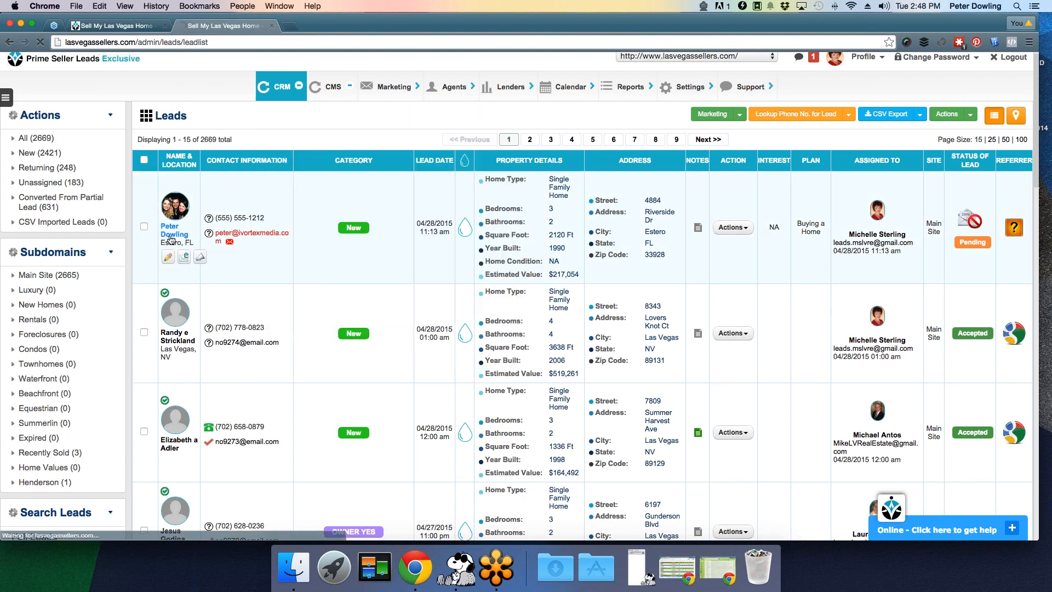
click(170, 234)
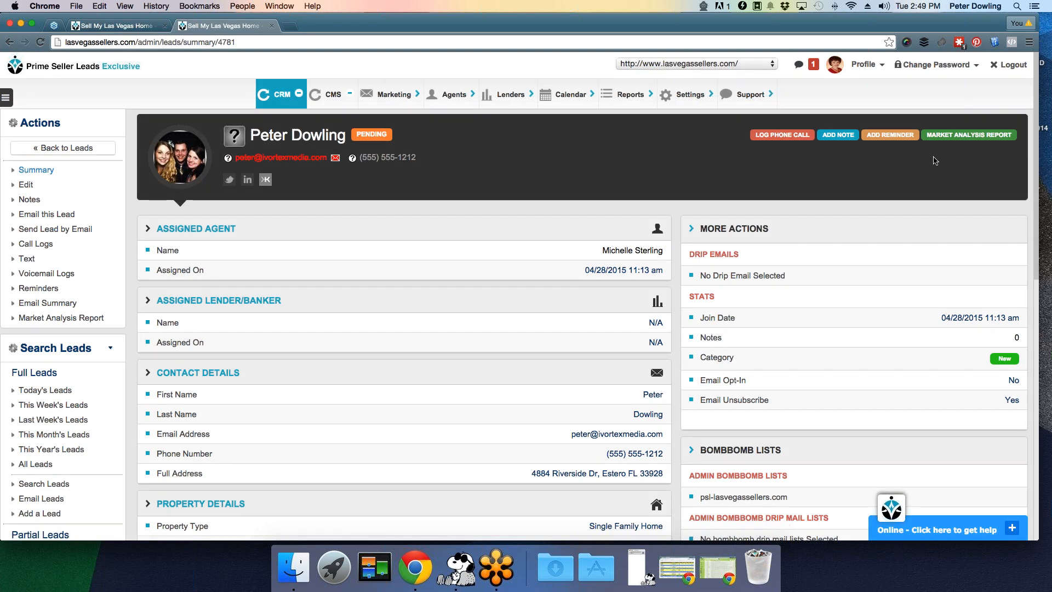
click(953, 141)
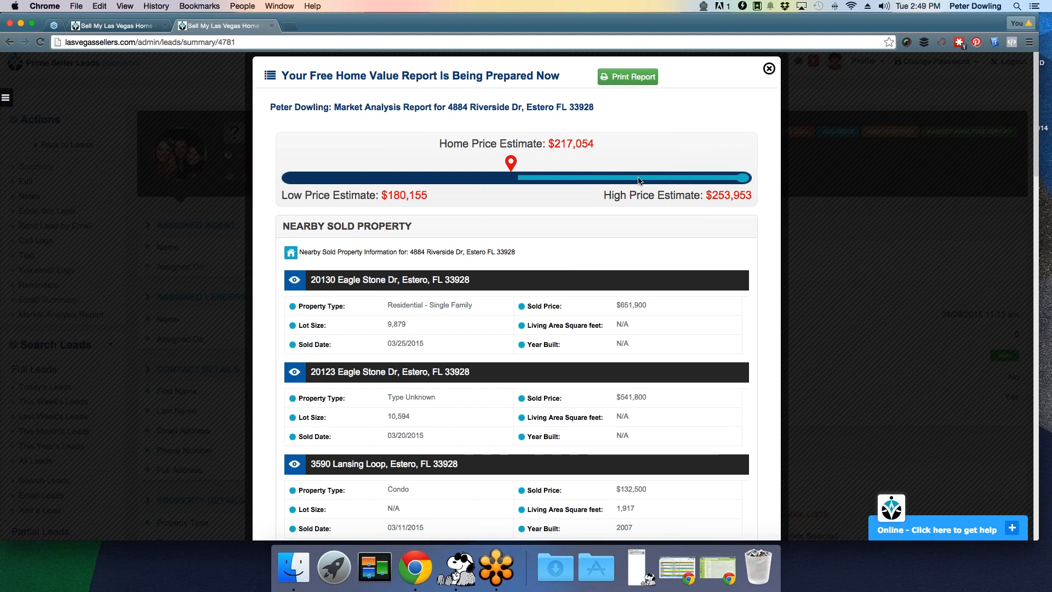
scroll(639, 181, down, 5)
scroll(639, 181, down, 6)
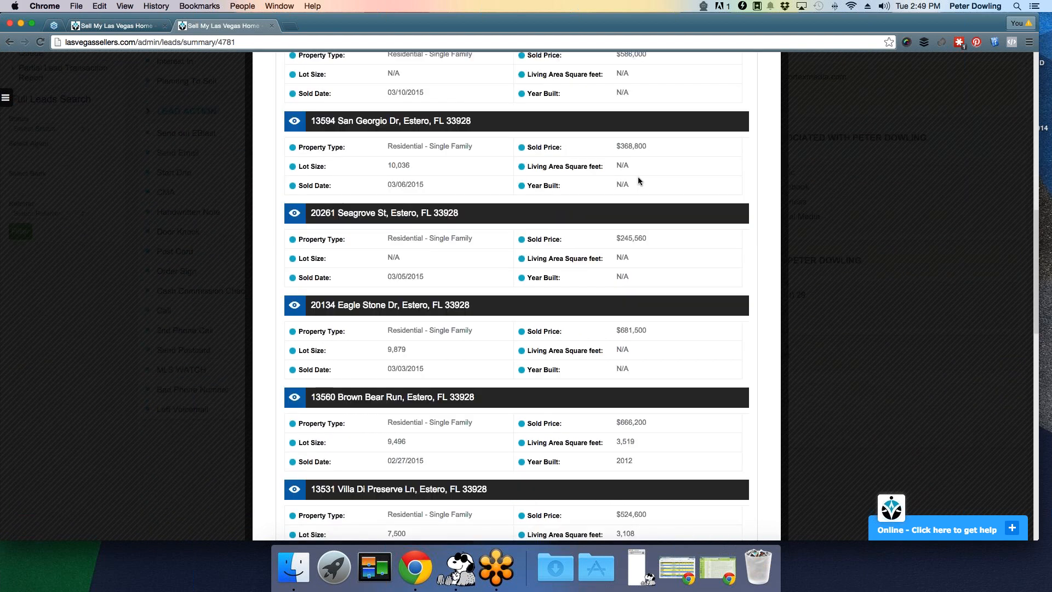
scroll(638, 181, down, 4)
scroll(638, 180, up, 8)
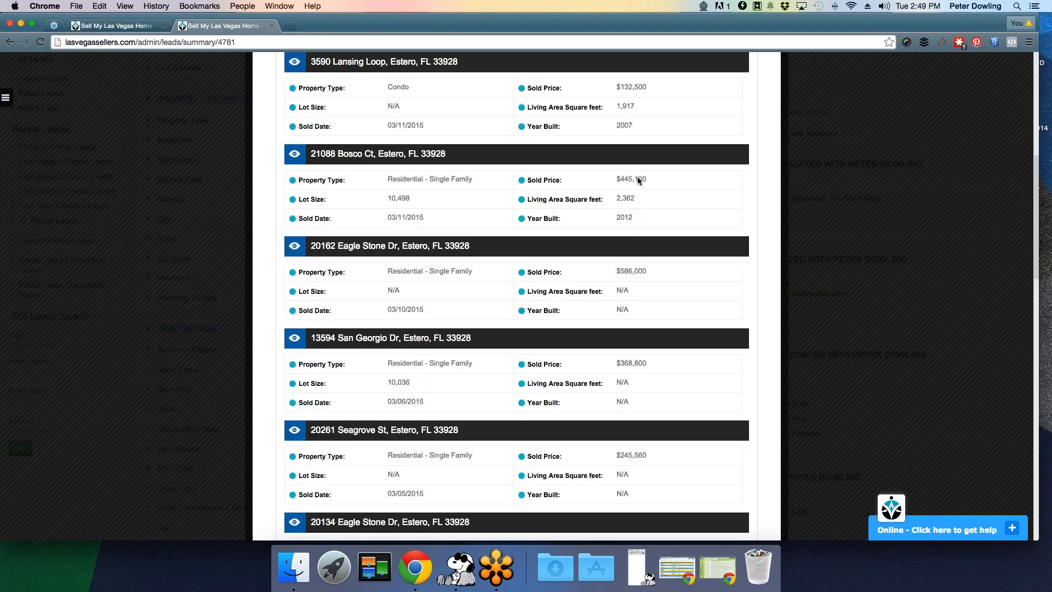
scroll(638, 180, up, 8)
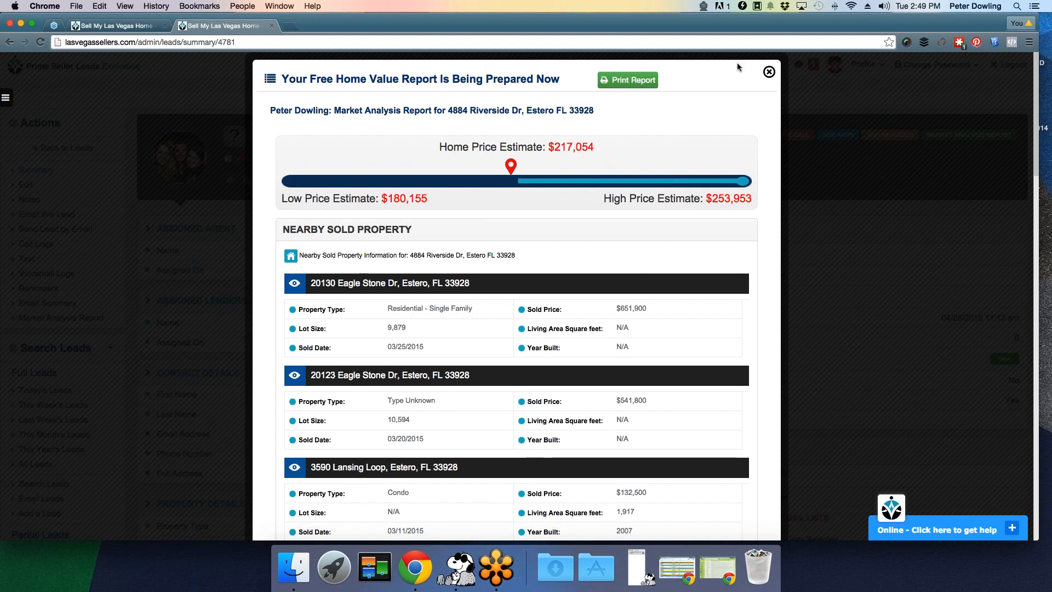
click(769, 72)
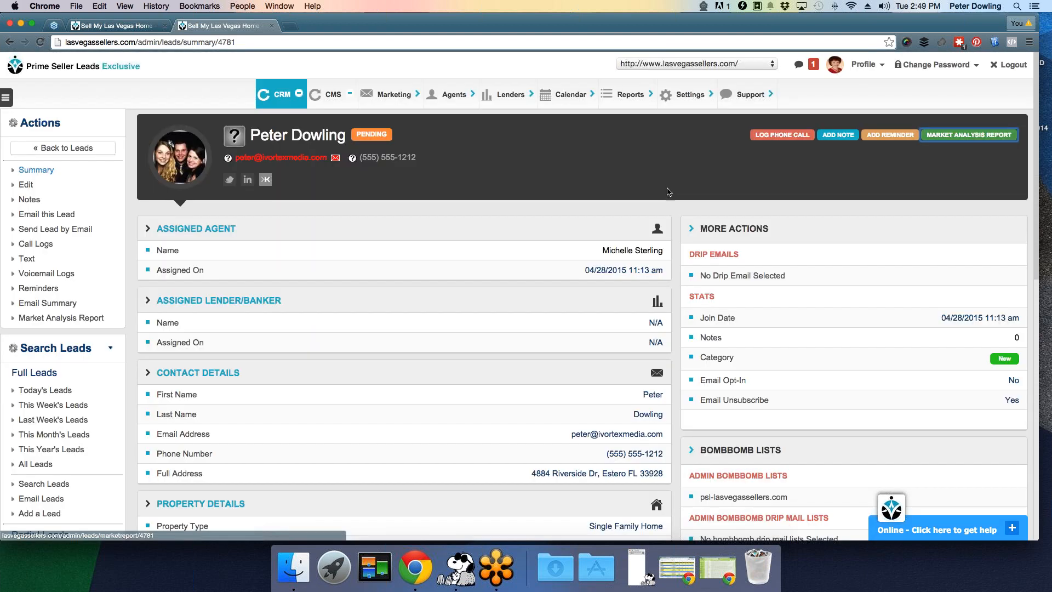
mouse_move(690, 103)
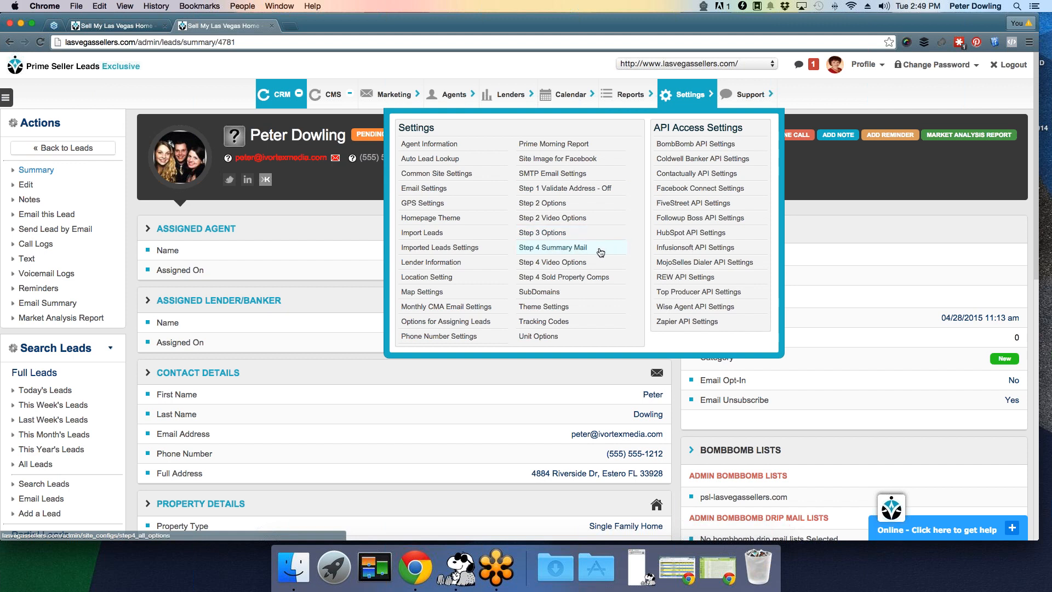
click(572, 222)
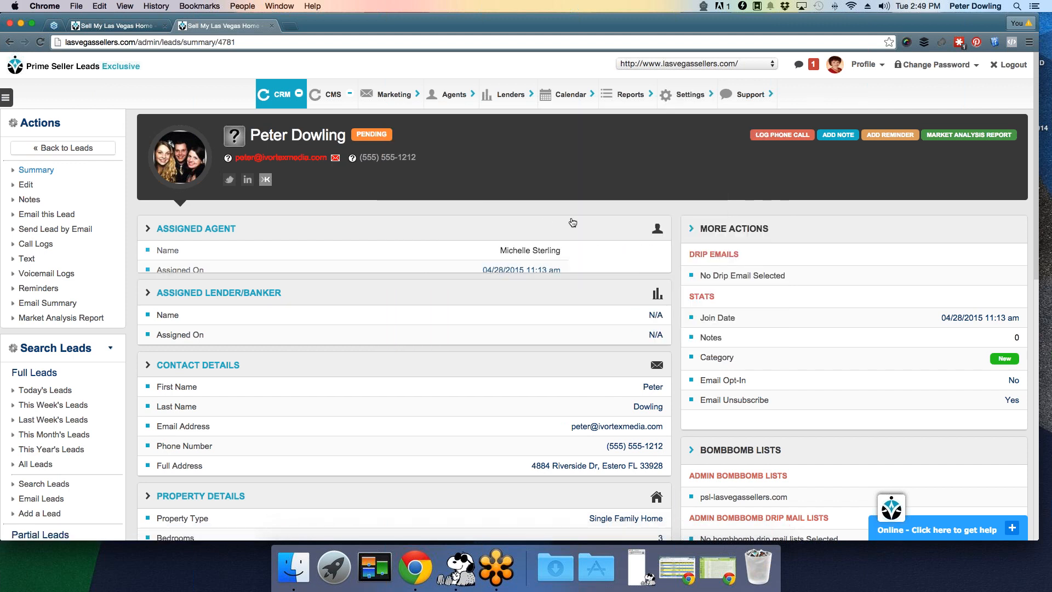
click(549, 234)
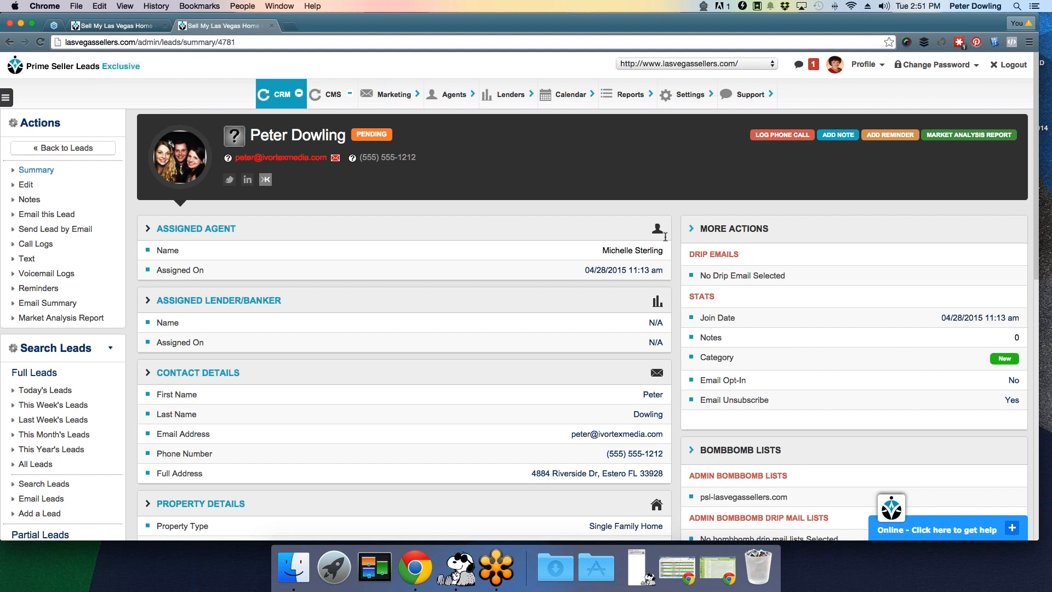
click(704, 99)
click(700, 98)
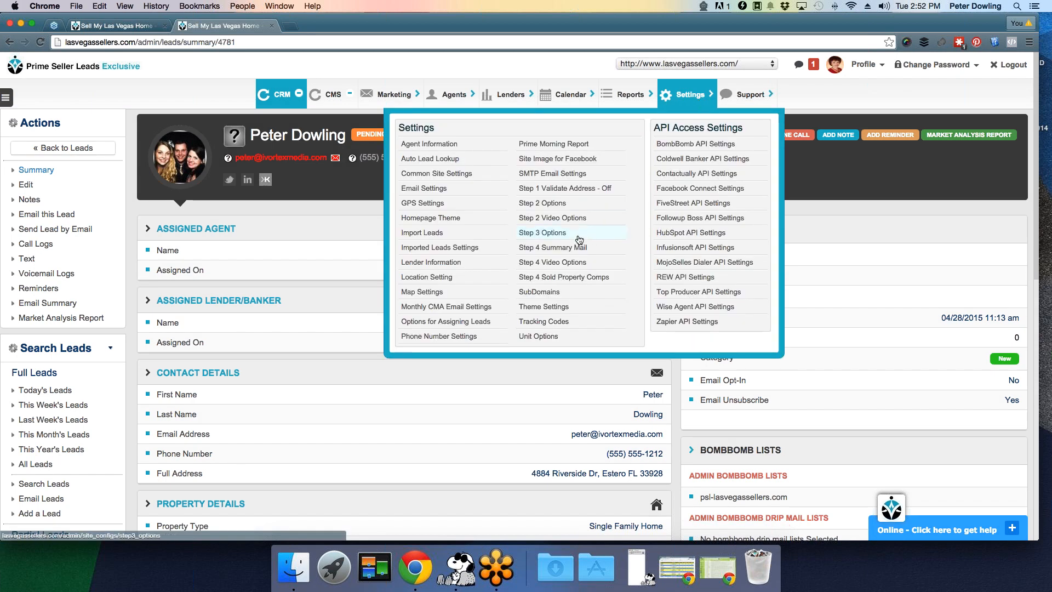
click(109, 24)
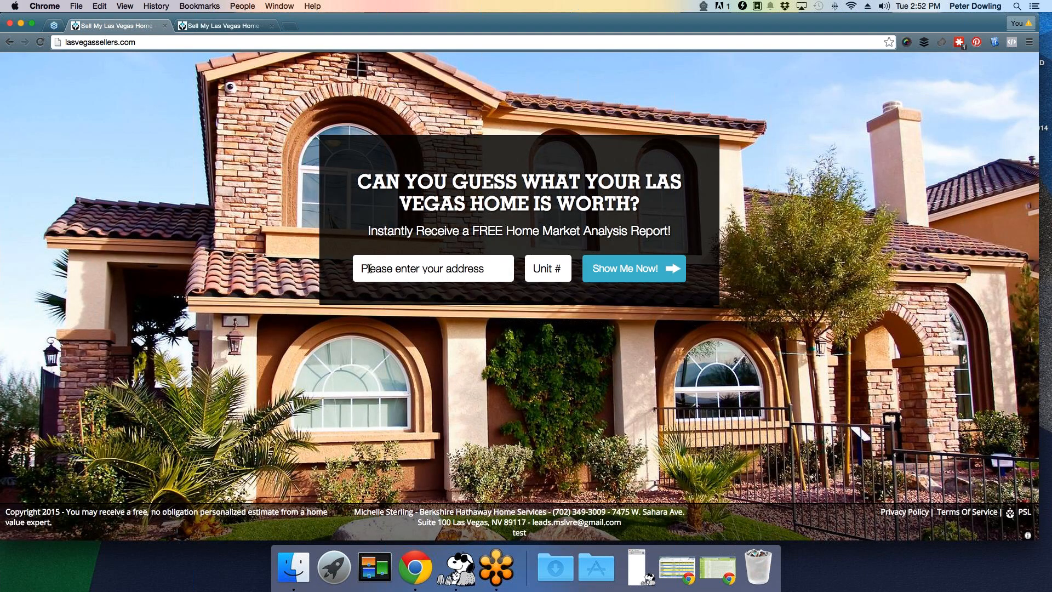
click(356, 267)
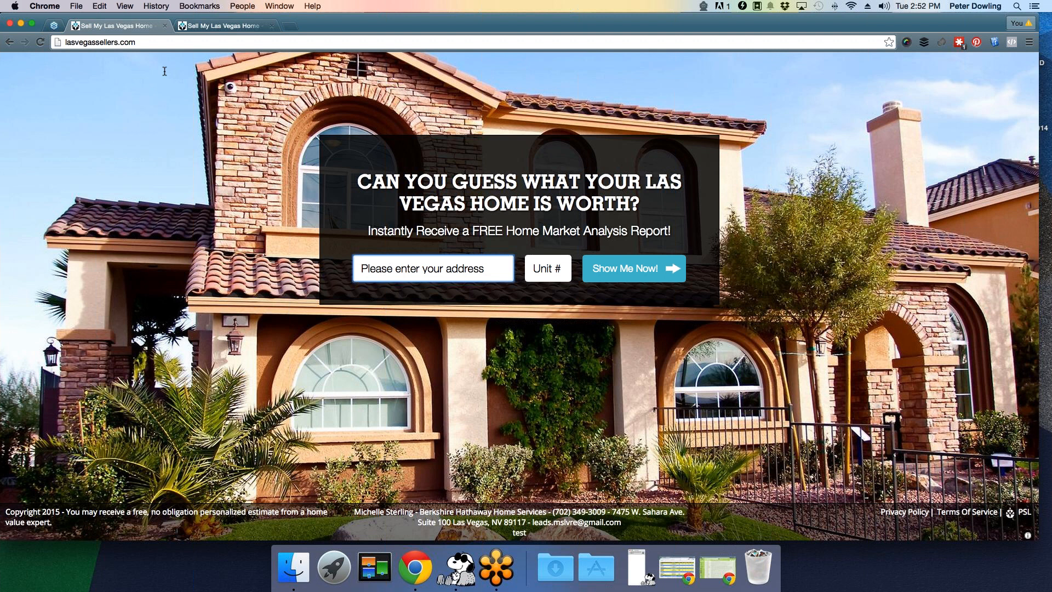
click(230, 26)
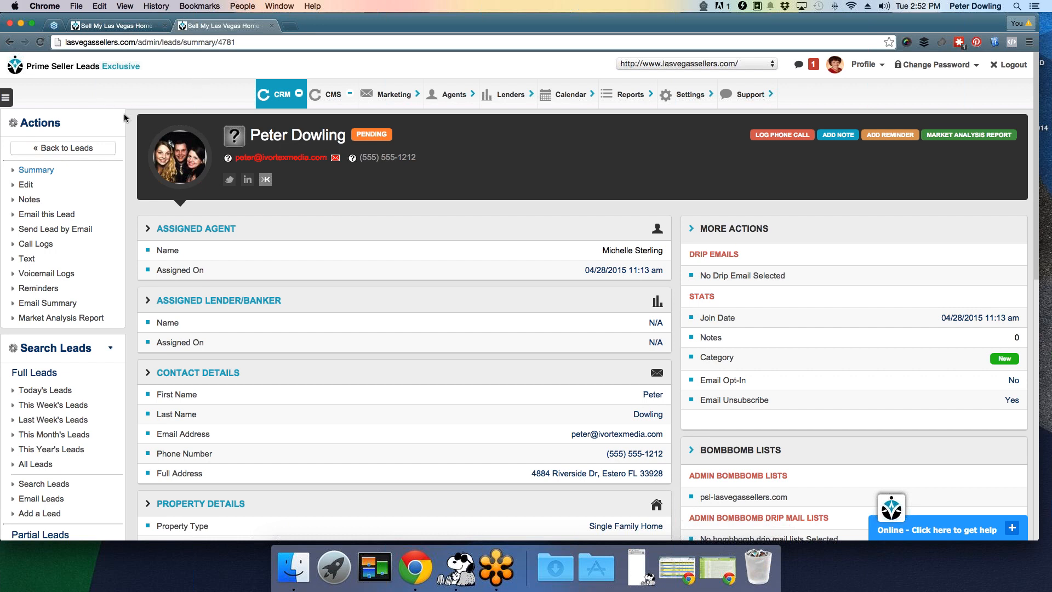
- Open the Add Lead Reminder form from the lead summary's ADD REMINDER button
scroll(127, 117, down, 1)
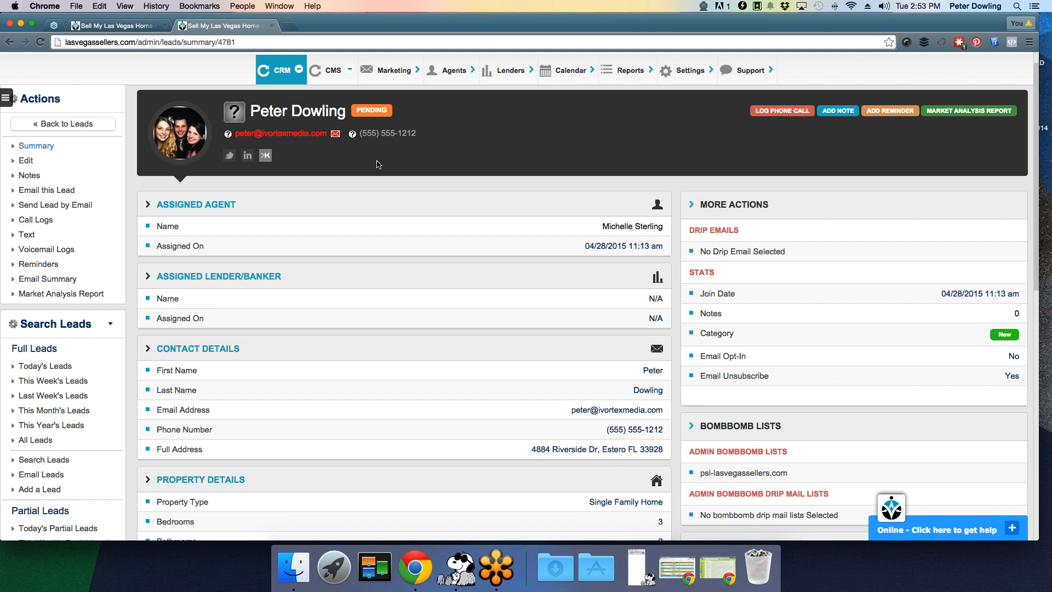
scroll(379, 163, up, 2)
mouse_move(290, 97)
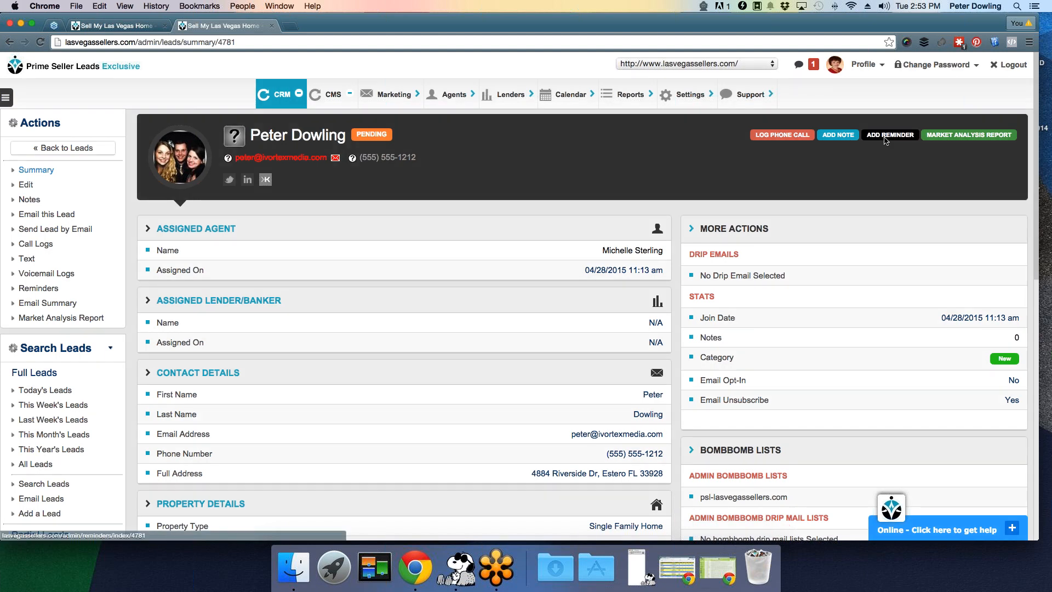
mouse_move(559, 98)
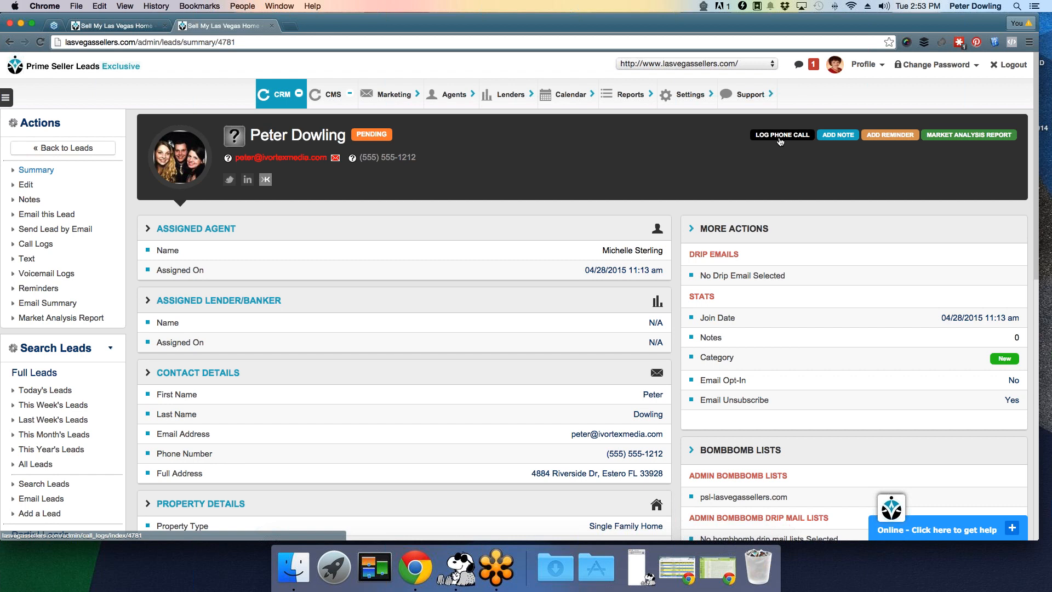
click(885, 136)
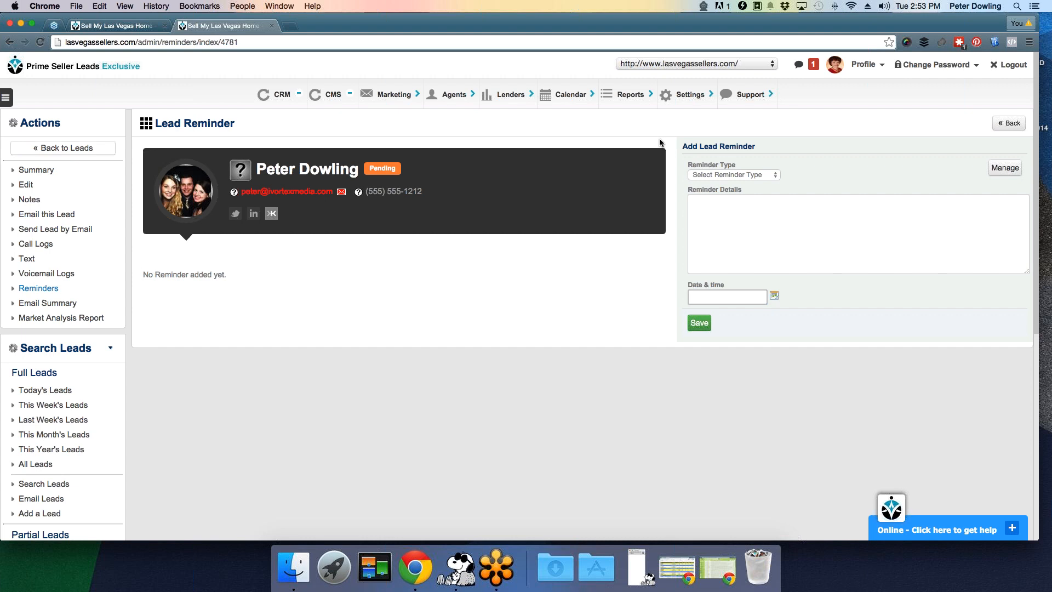
- Choose Appointment as the reminder type and enter 'test' as the reminder details
scroll(665, 129, down, 1)
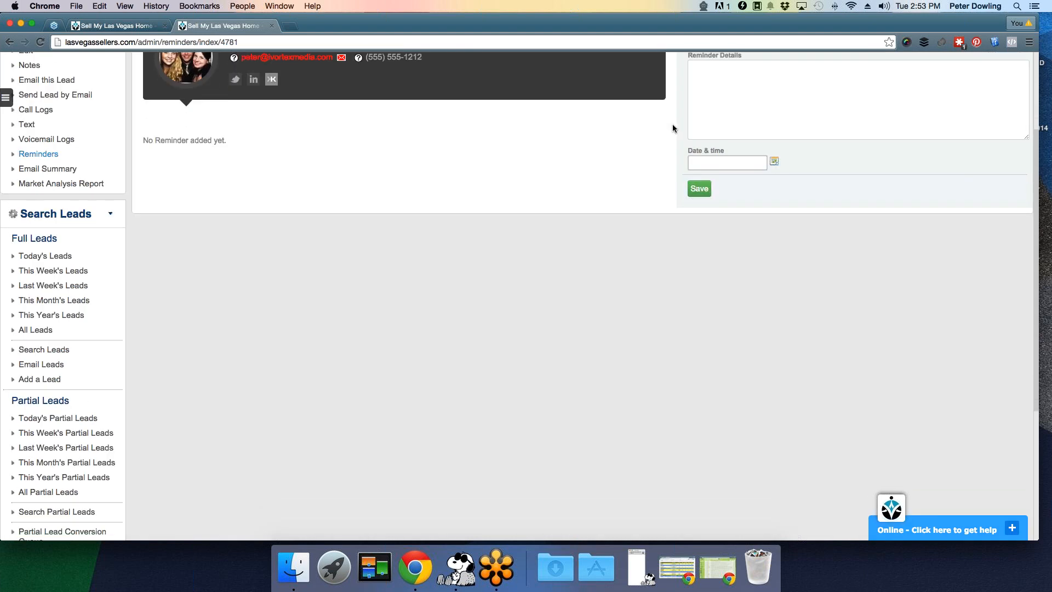
scroll(672, 126, up, 5)
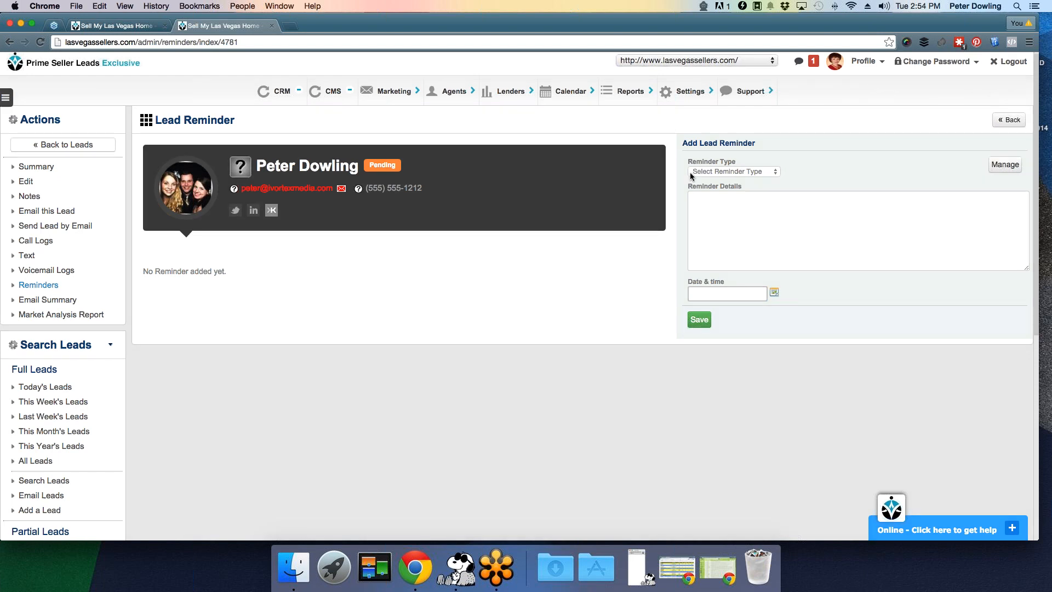
scroll(673, 137, down, 1)
click(723, 157)
click(718, 166)
click(715, 194)
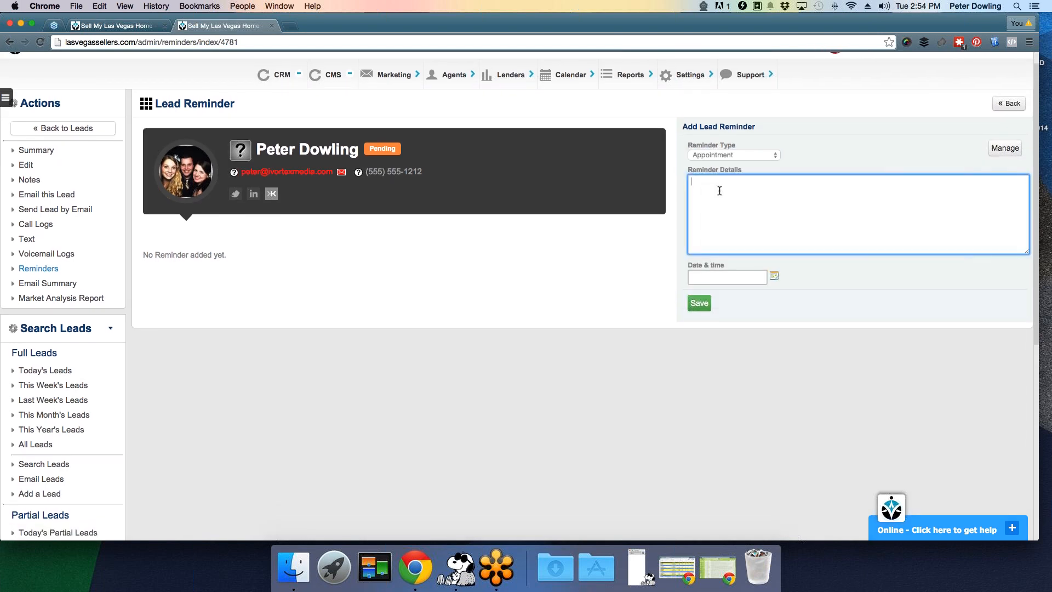
text(test)
- Set the reminder date and time to now and save the reminder
click(766, 280)
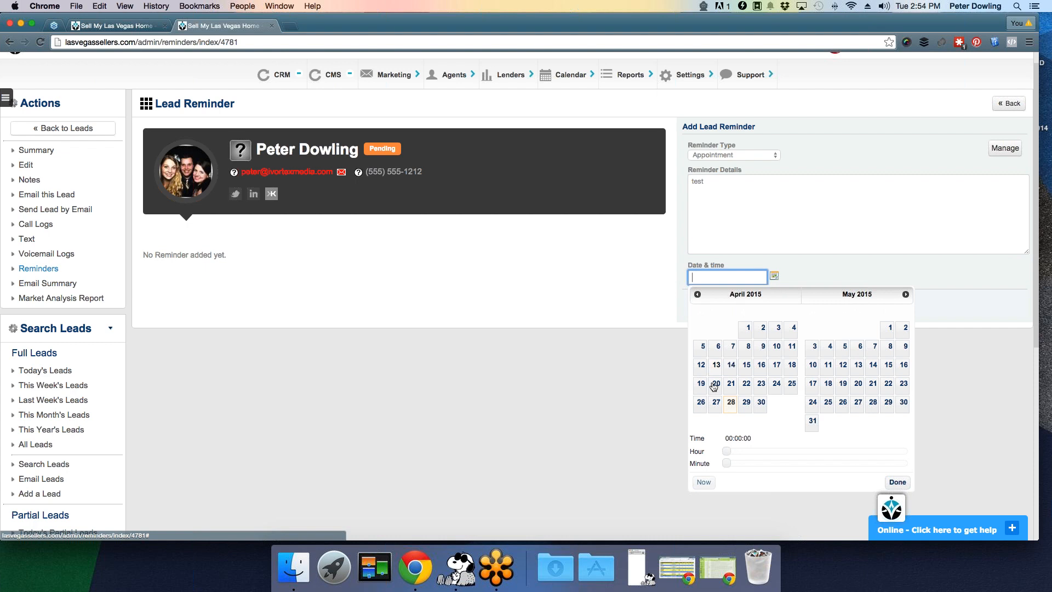
click(889, 329)
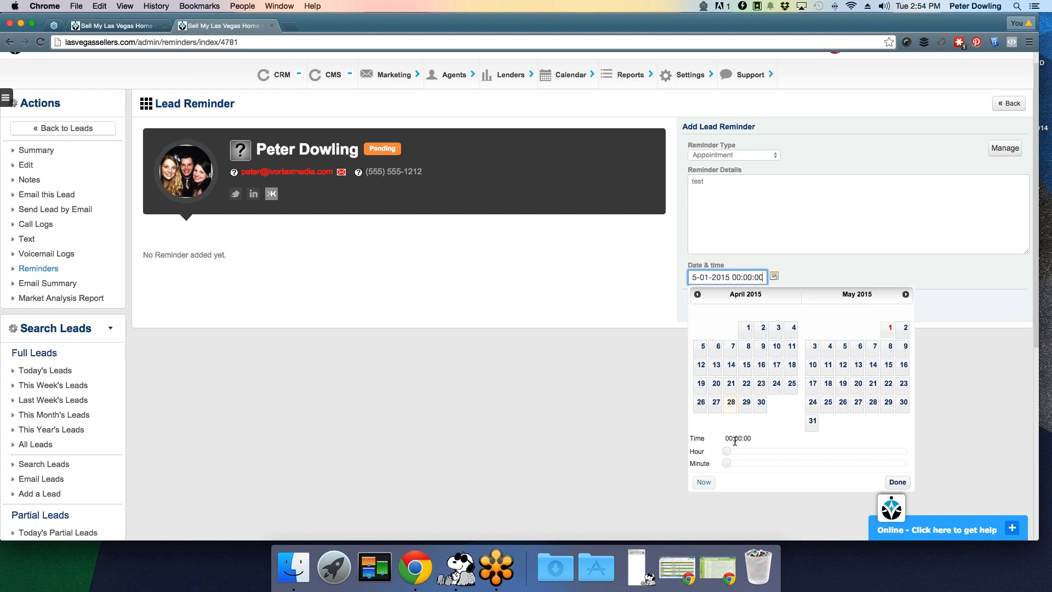
drag(727, 451, 788, 451)
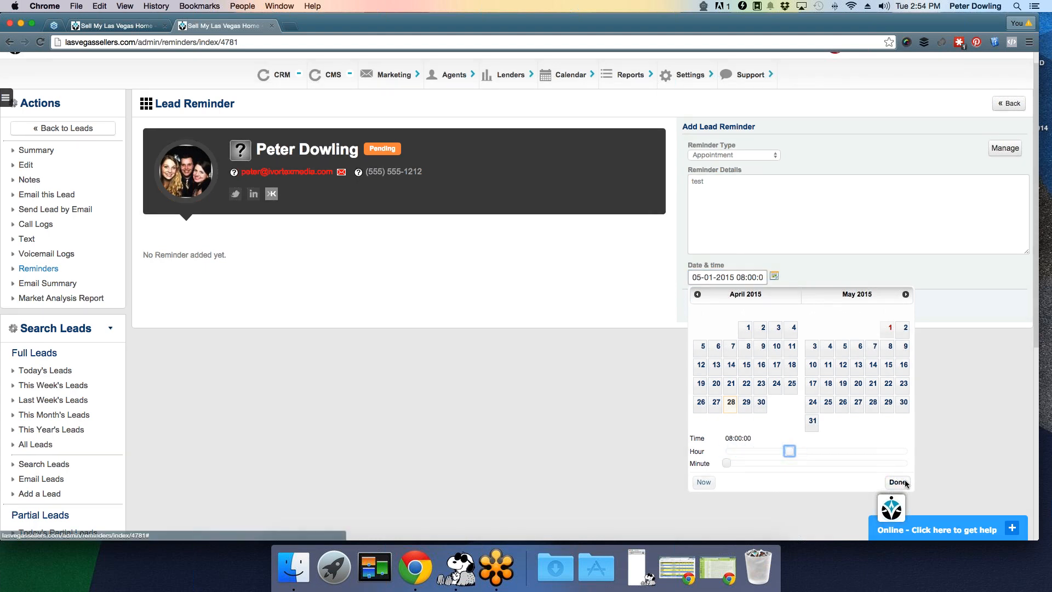
click(704, 481)
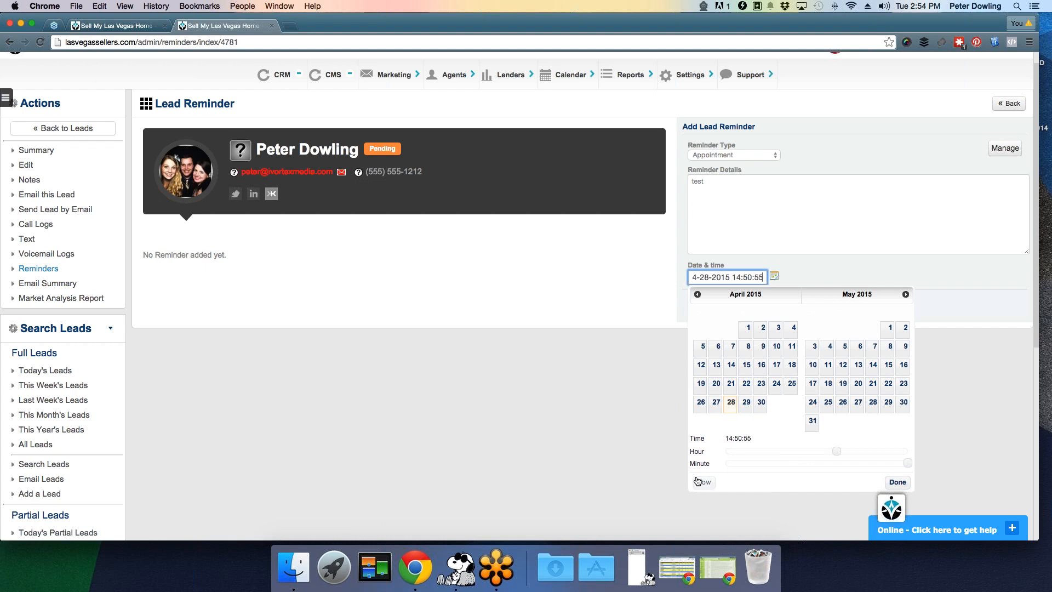
click(592, 387)
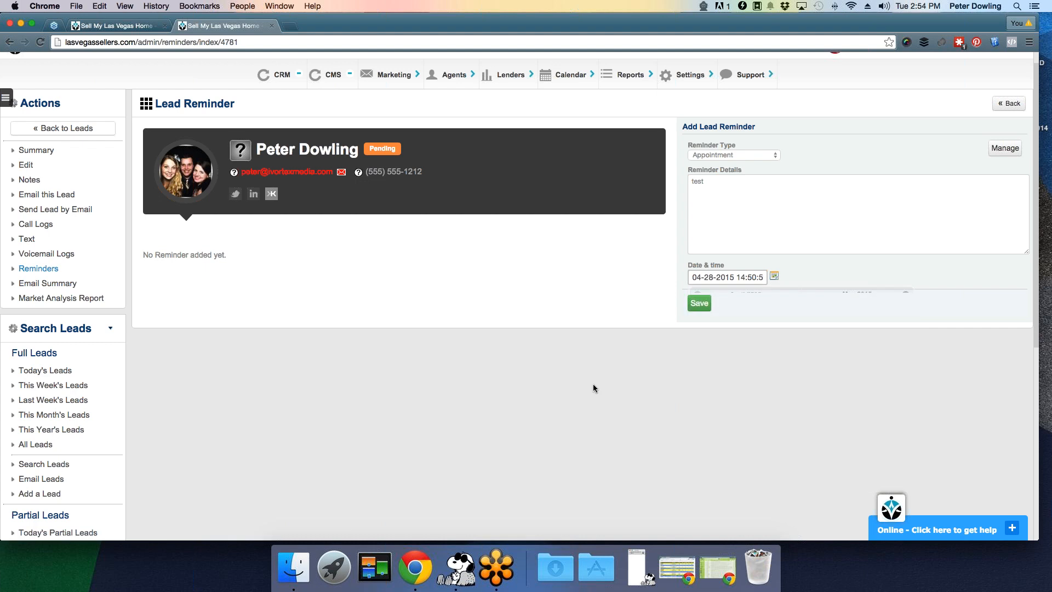
click(701, 304)
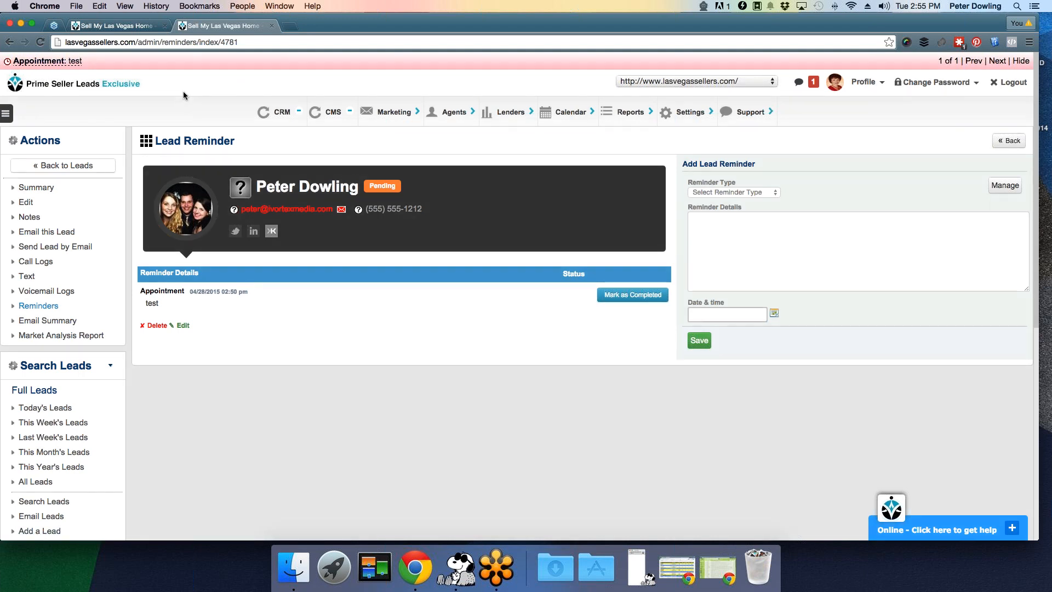
- Mark the 'Appointment: test' reminder as completed, confirm it, and close the extra tab
click(72, 61)
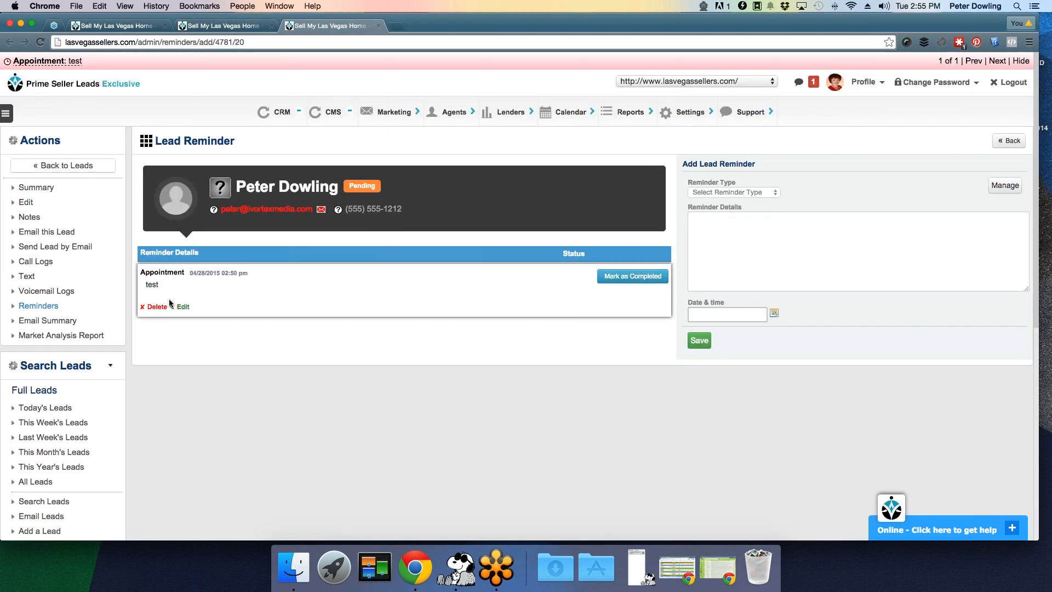
click(598, 277)
click(608, 193)
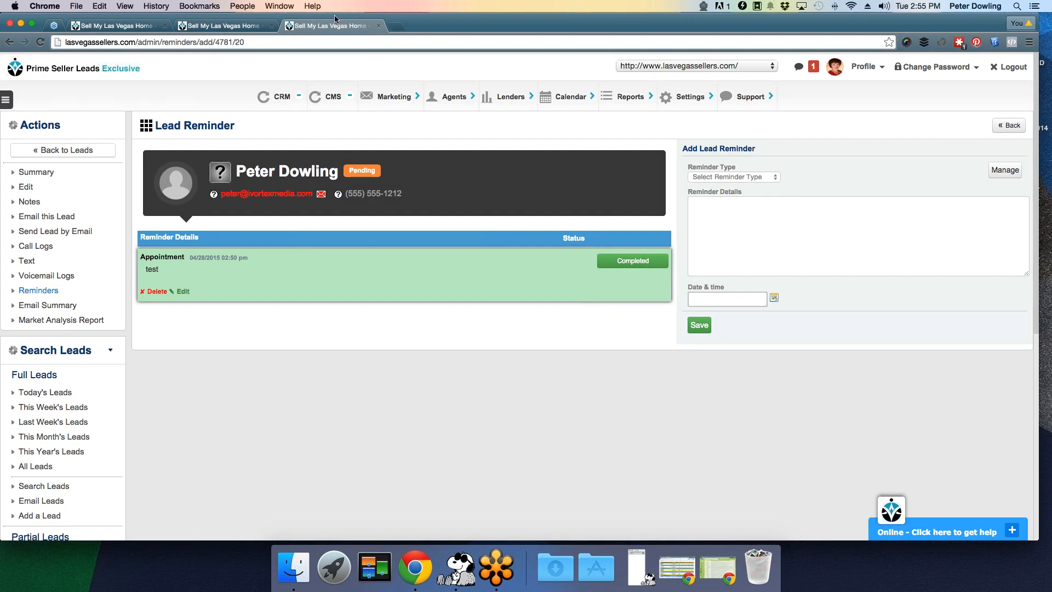
click(378, 26)
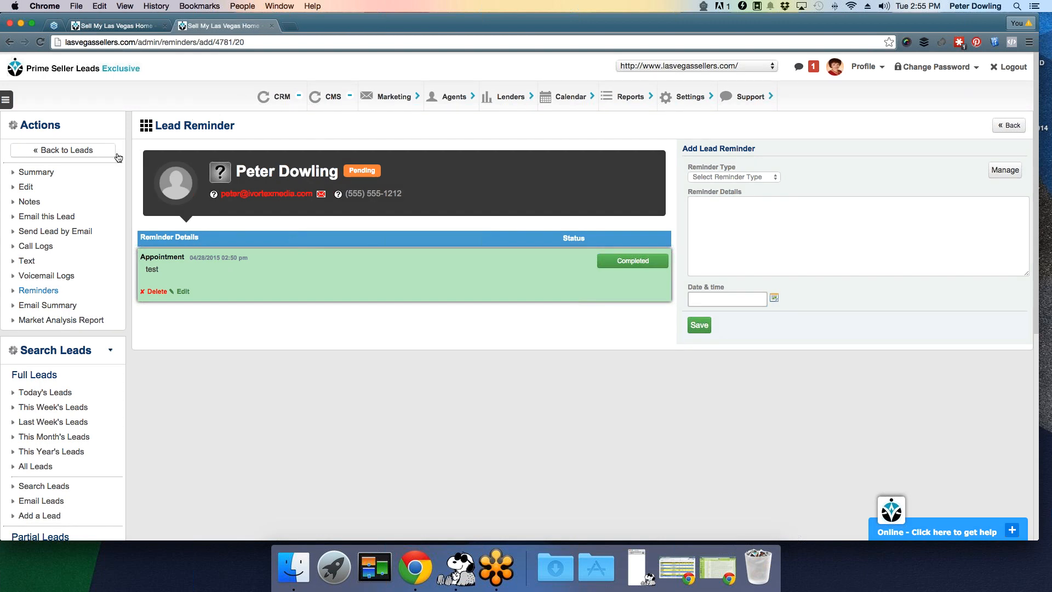
- Return to the lead's summary and go to its ADD NOTE page
click(35, 173)
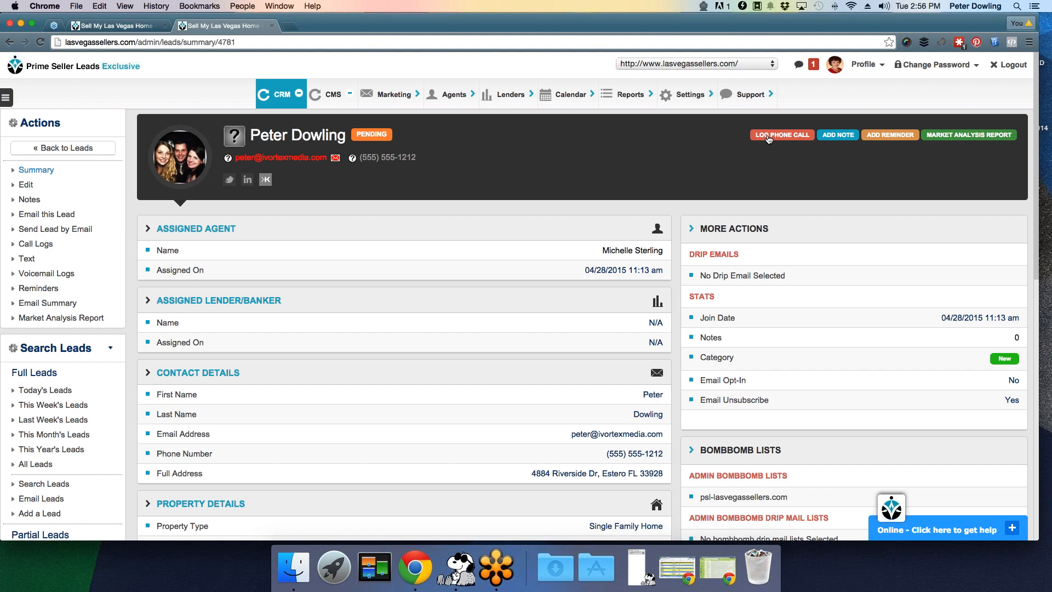
click(768, 140)
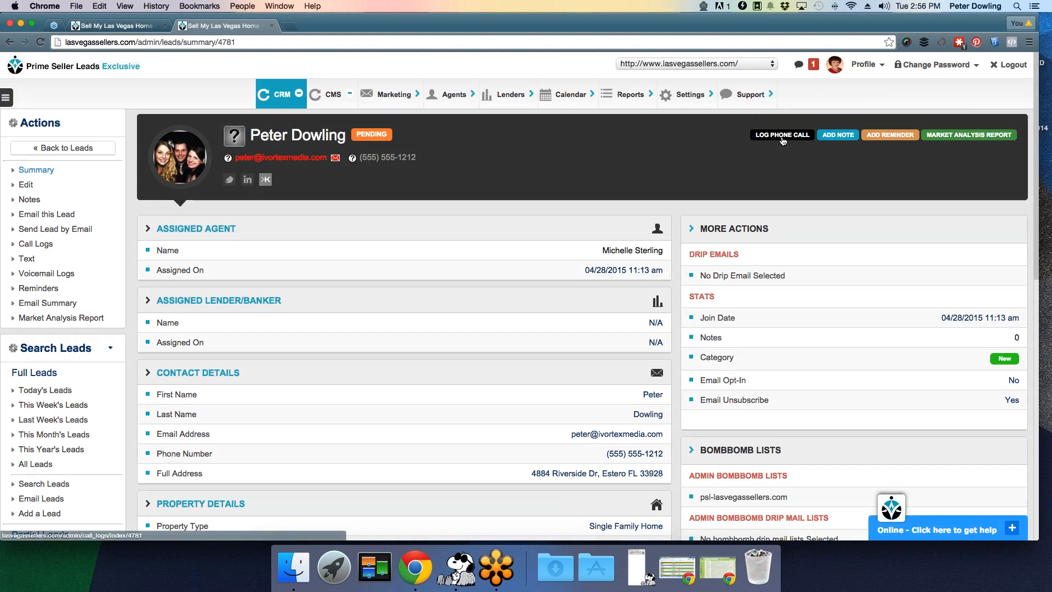
click(839, 140)
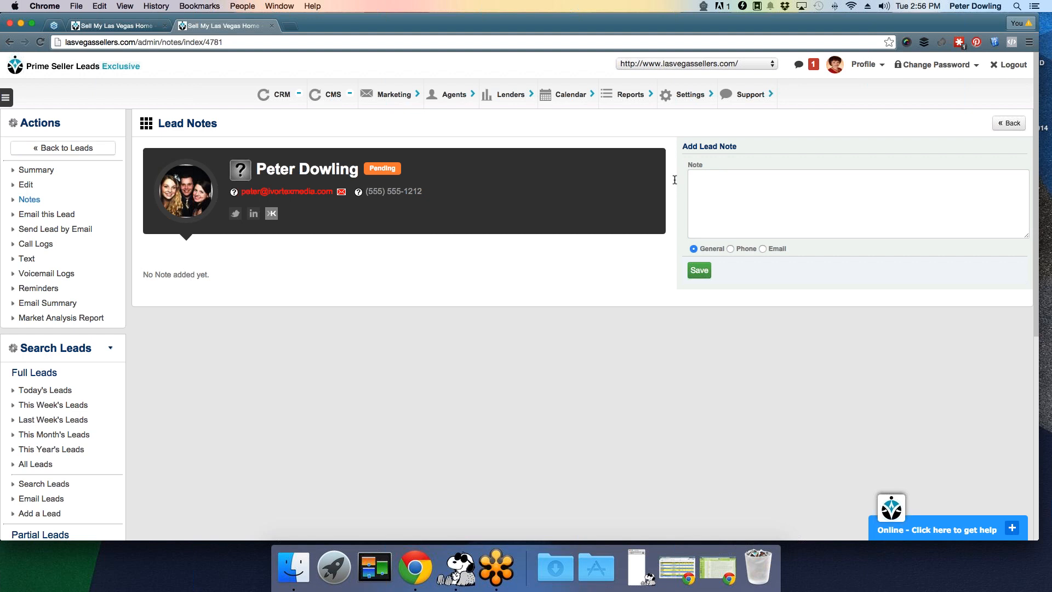
- Save a general note reading 'test' for the lead
click(718, 179)
text(test)
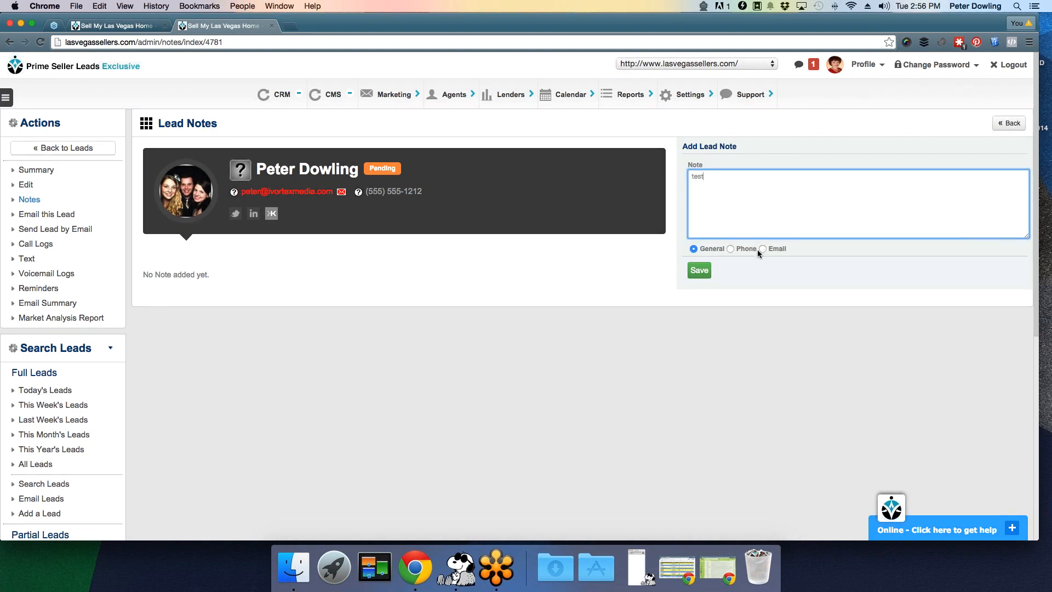
click(699, 271)
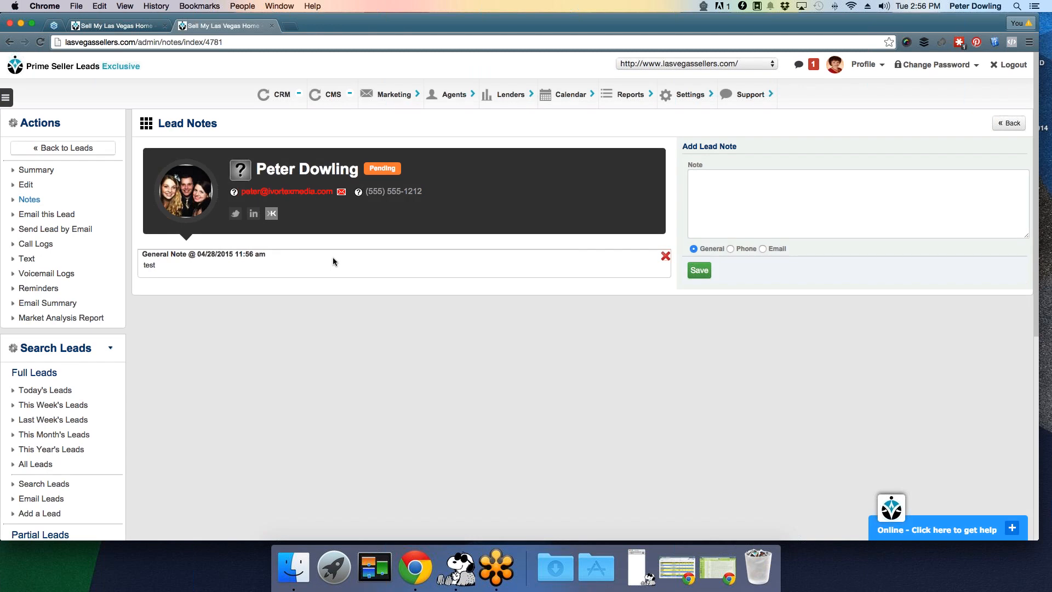
- Return to the lead summary, now showing 1 note, and head for All Leads
scroll(333, 258, down, 1)
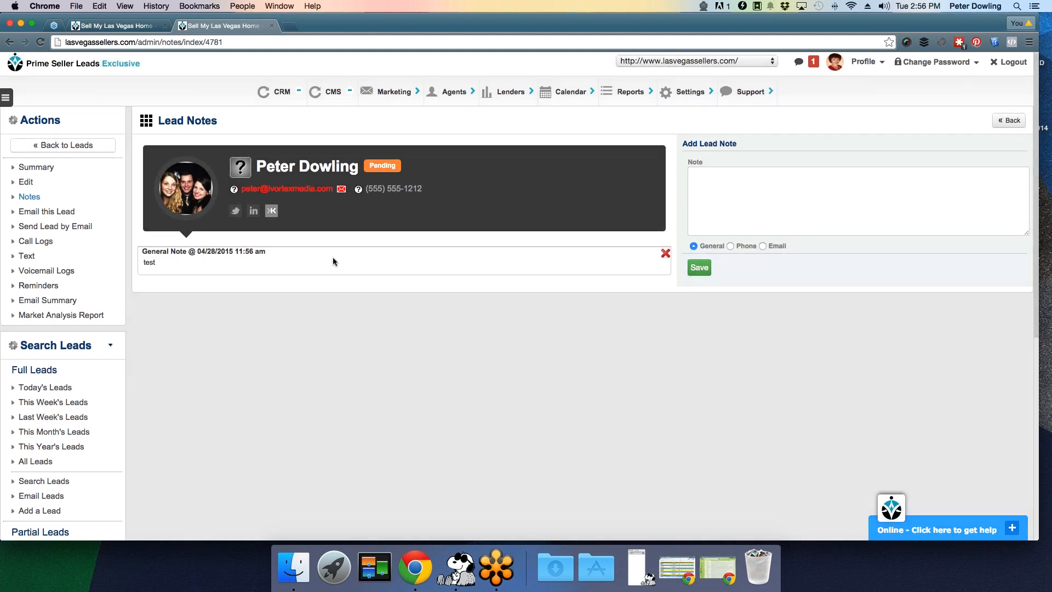
click(53, 172)
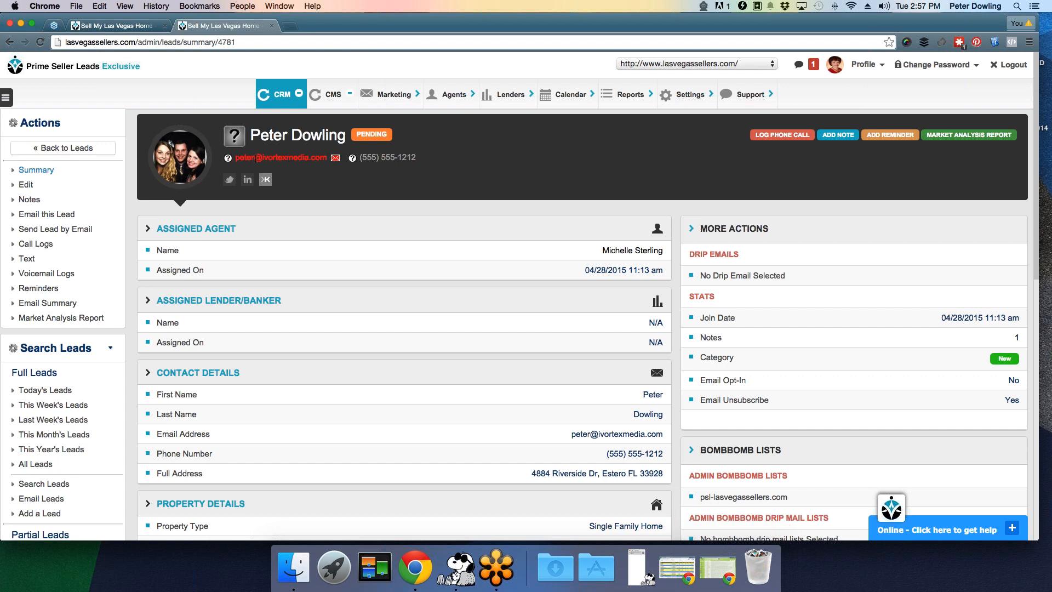
click(280, 94)
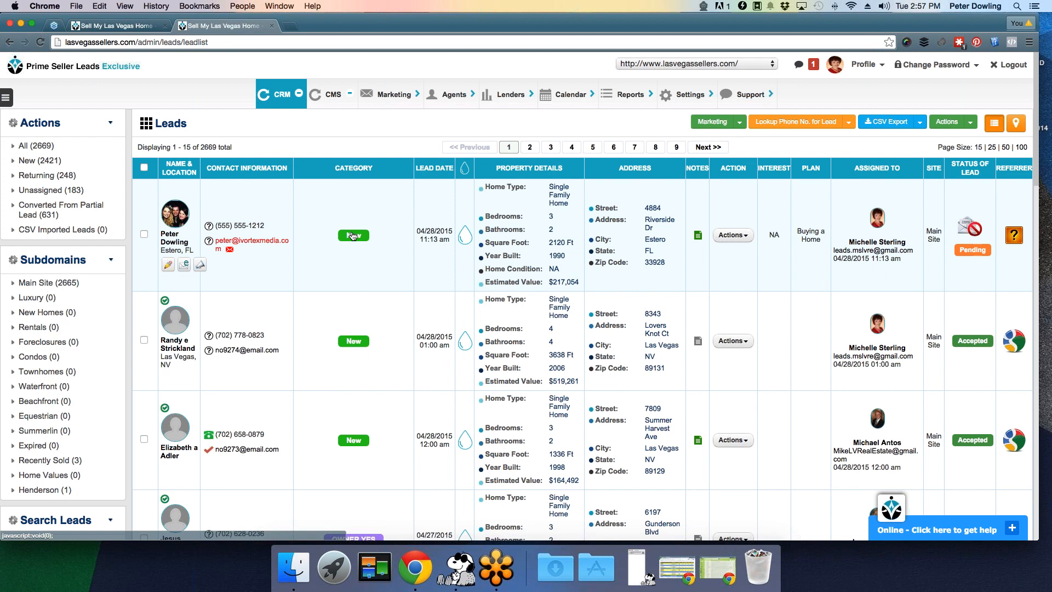
- Scroll through the All Leads list of 2669 leads
scroll(353, 236, down, 1)
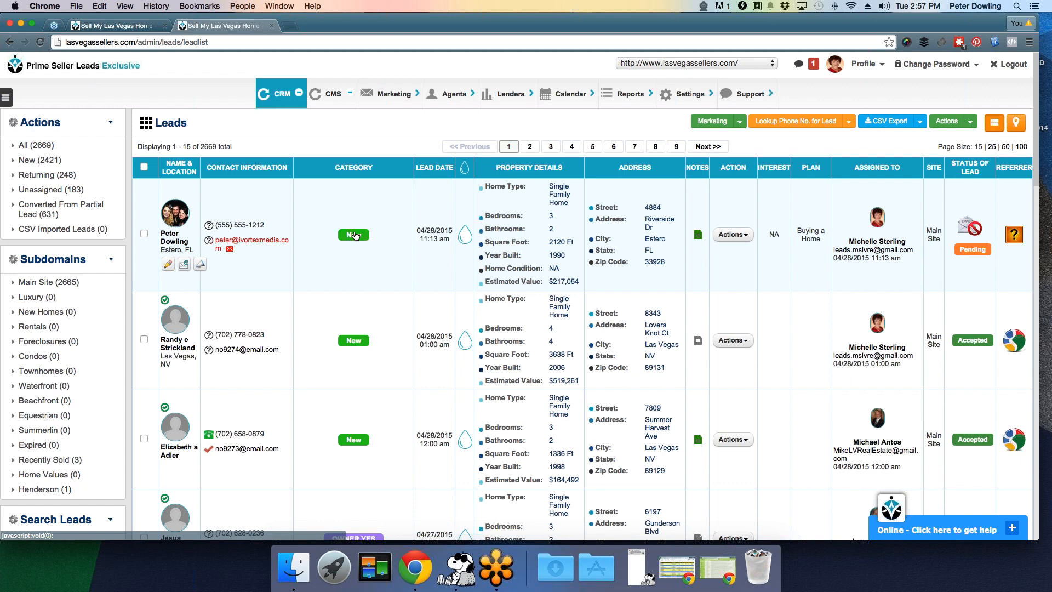
- Recategorize the 04/28/2015 lead as LESS THAN 30 DAYS and check the 2669 lead total
click(355, 236)
click(355, 233)
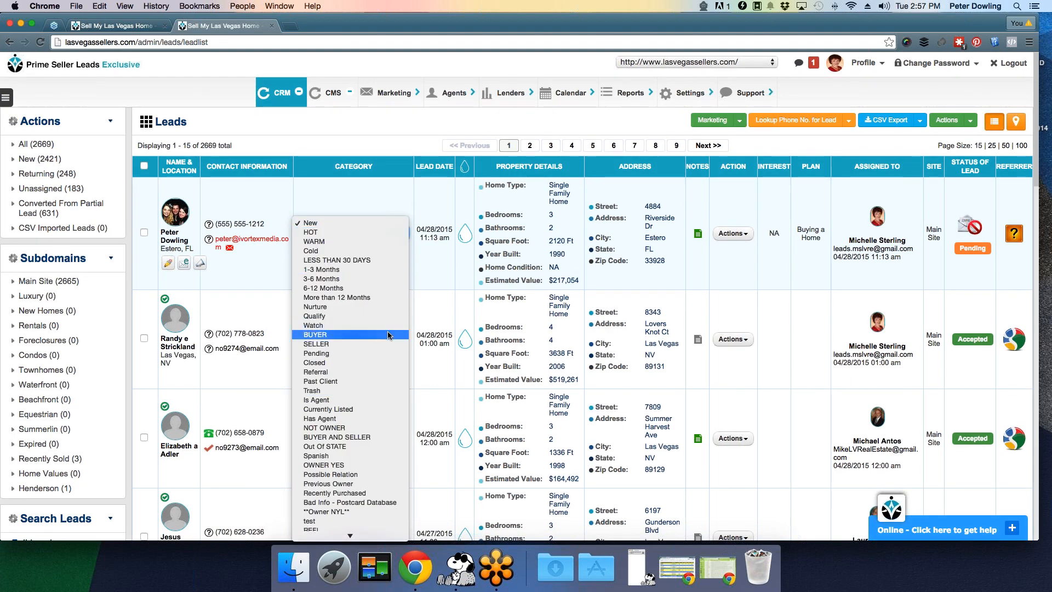
click(382, 261)
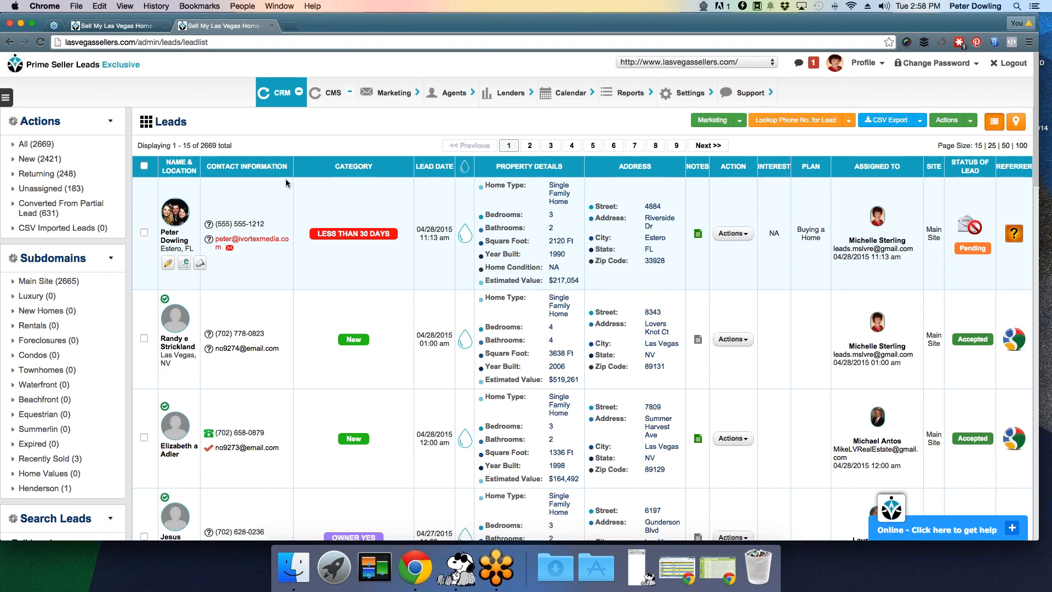
drag(217, 145, 201, 147)
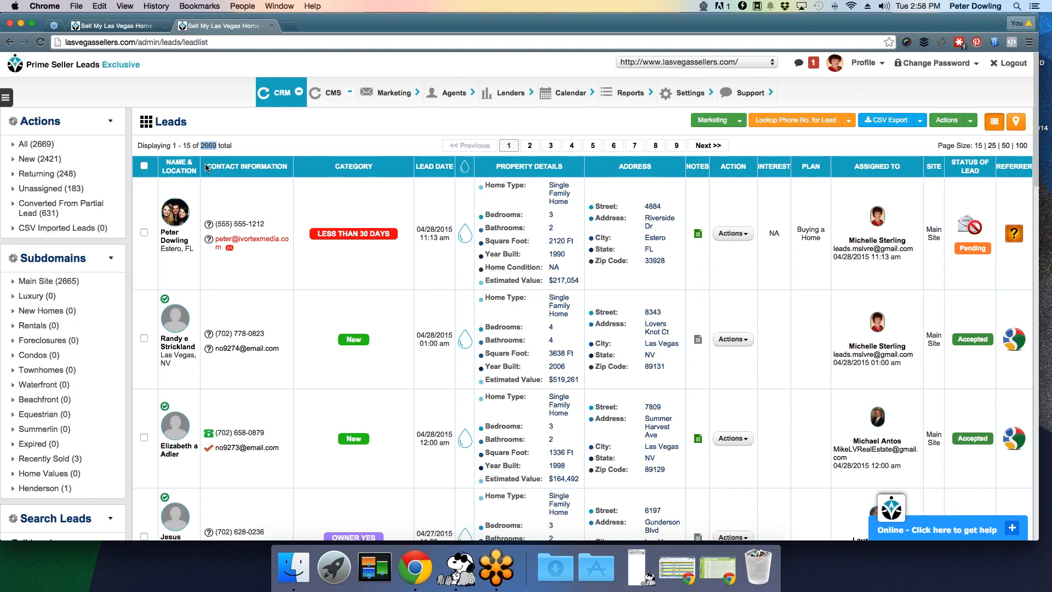
click(262, 146)
- Search leads by Lead Category LESS THAN 30 DAYS, returning the single 04/28/2015 Pending lead
mouse_move(283, 96)
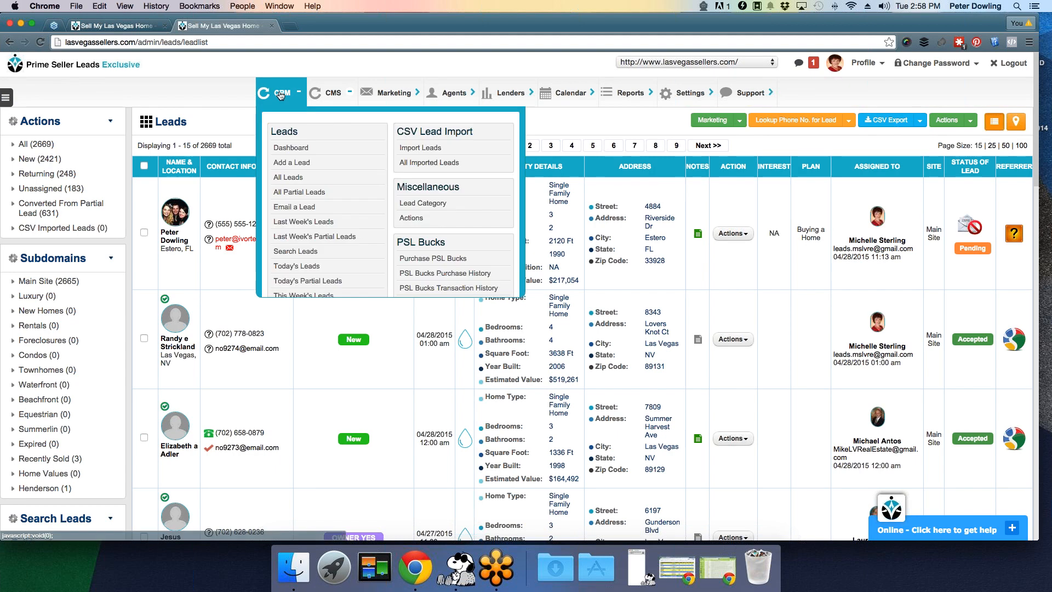
click(320, 251)
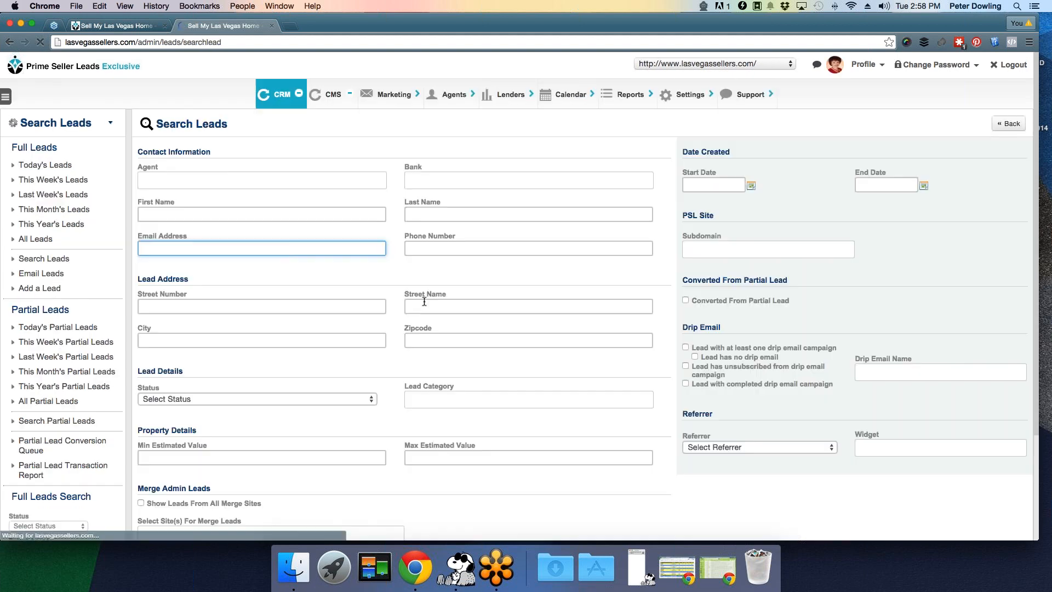
click(432, 397)
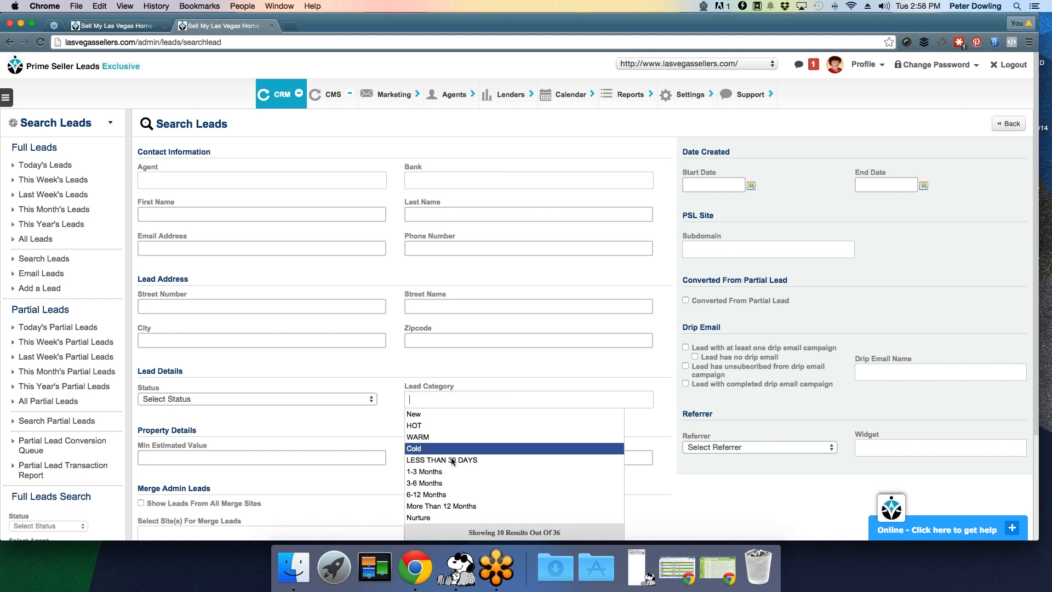
click(442, 460)
scroll(399, 428, down, 1)
scroll(399, 429, down, 5)
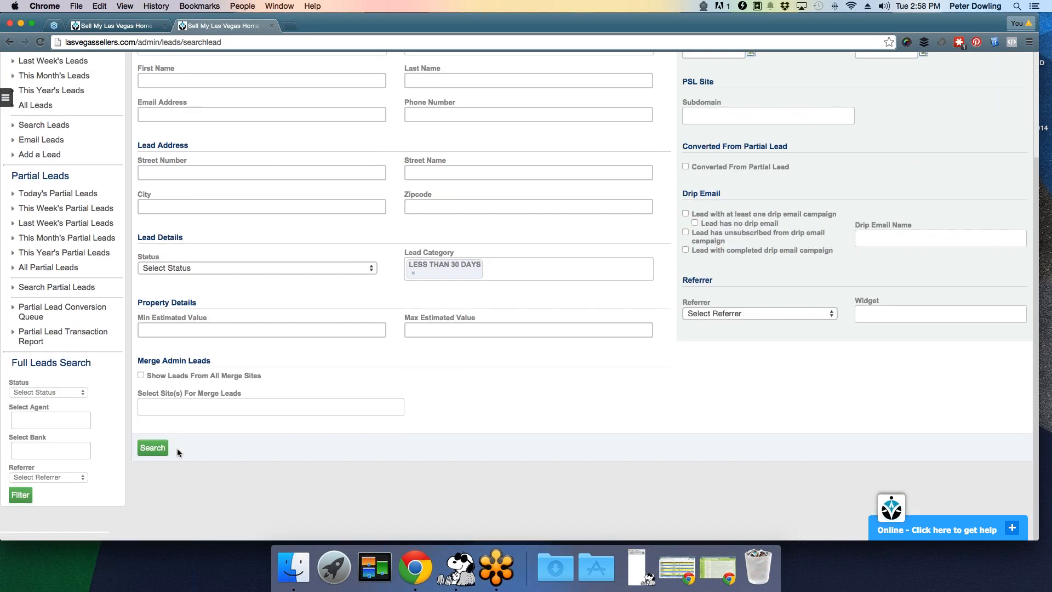
click(154, 449)
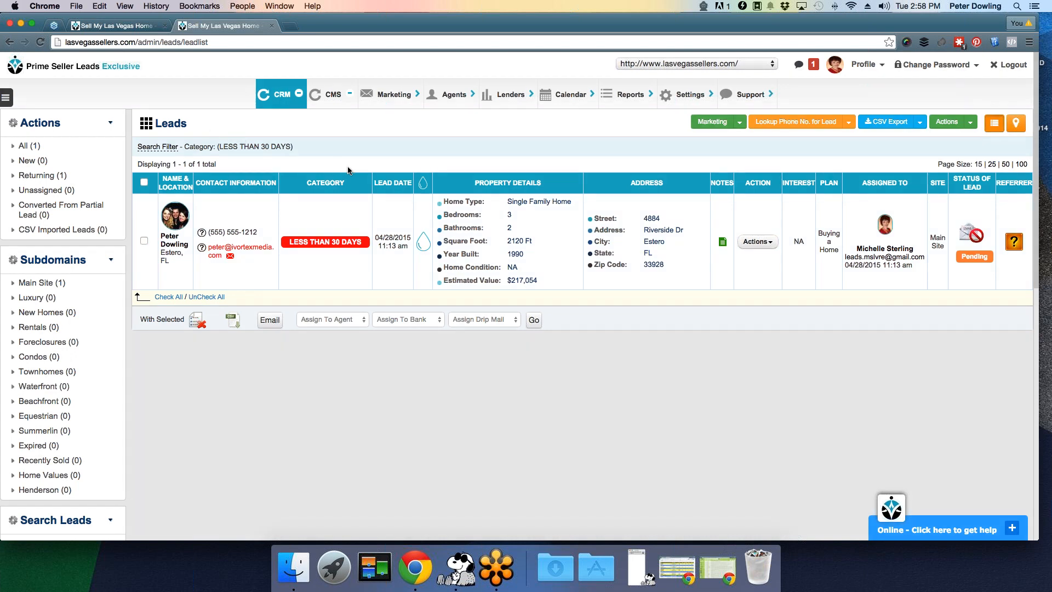
- Return to the unfiltered All Leads list showing all 2669 leads
mouse_move(329, 222)
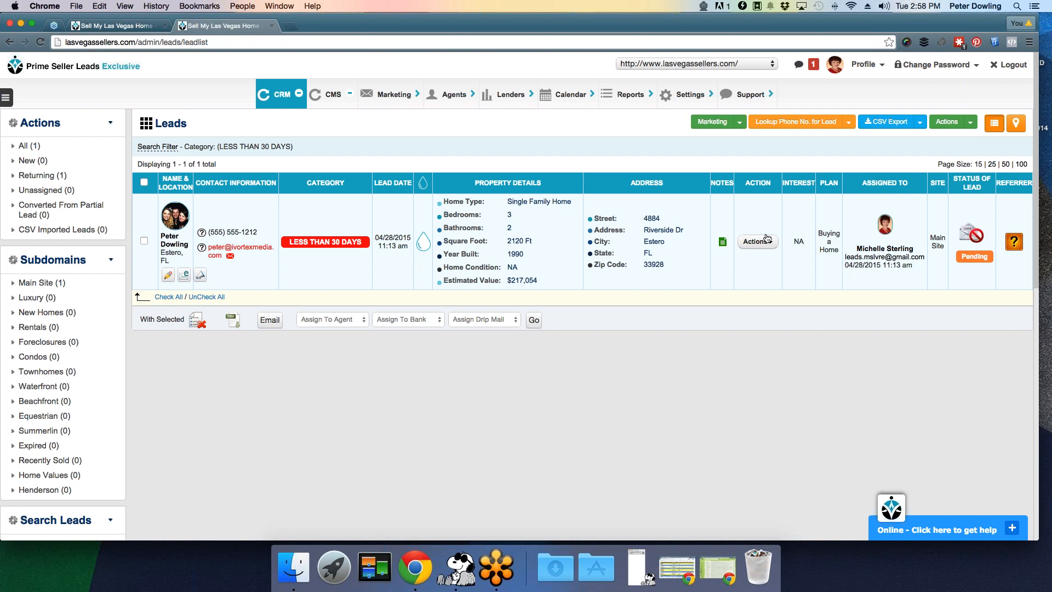
mouse_move(273, 101)
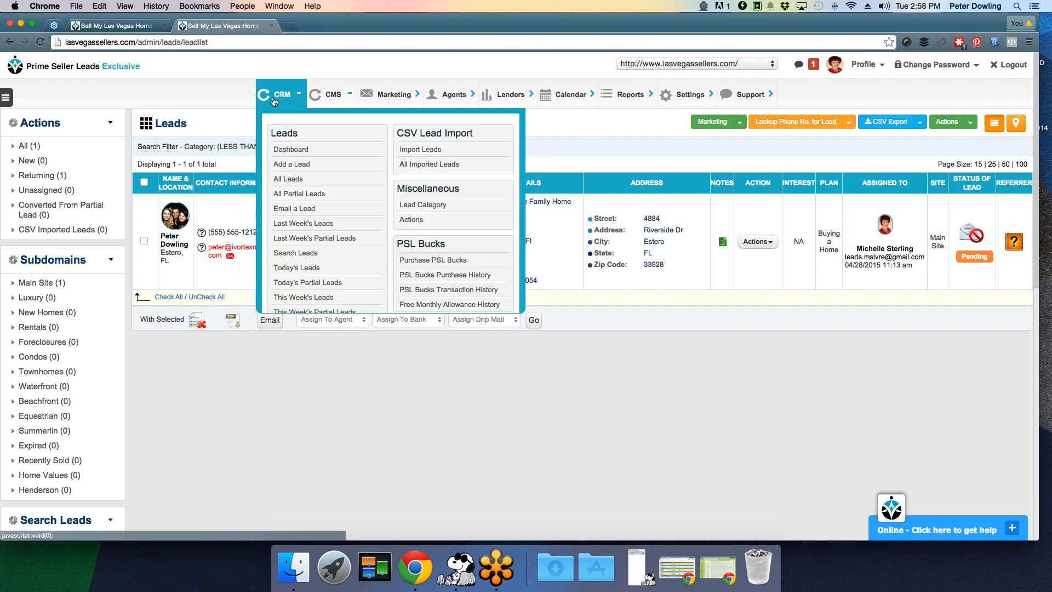
click(310, 180)
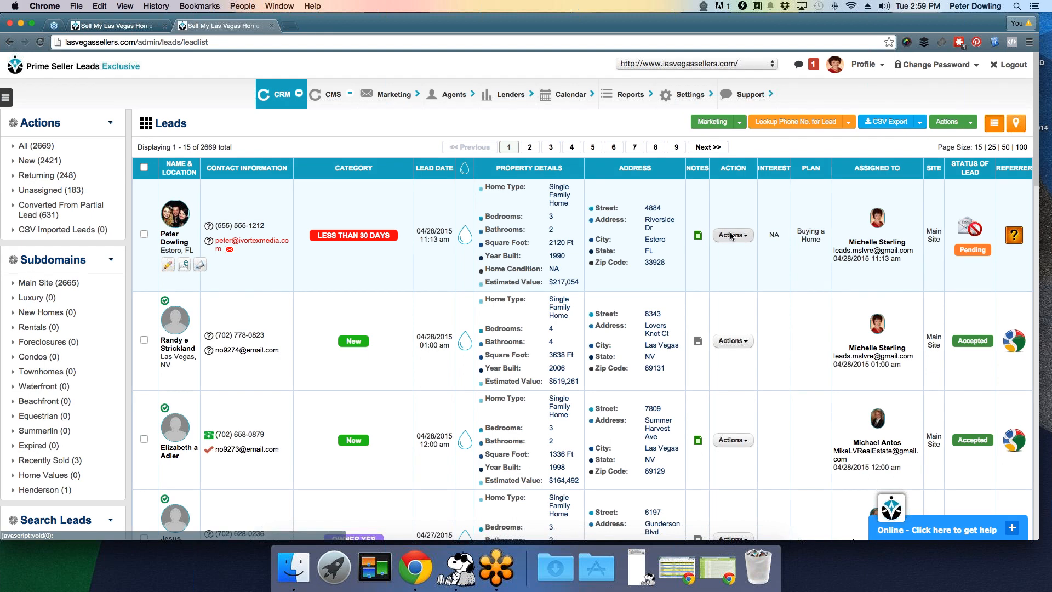
- Tick Send out EBlast, Send Email, Start Drip, CMA and Handwritten Note in the first lead's actions
click(731, 235)
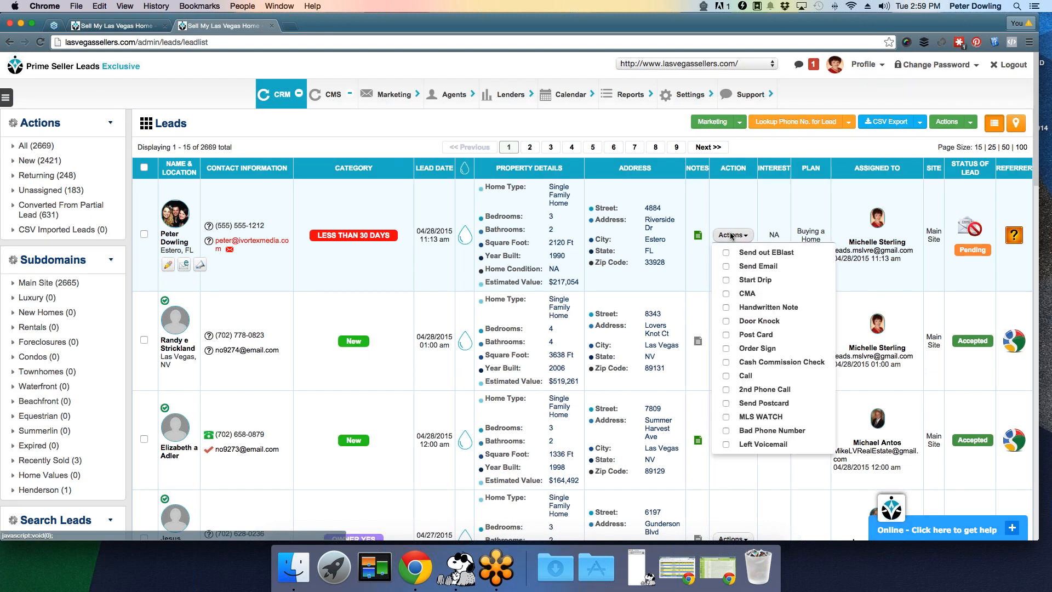
click(764, 253)
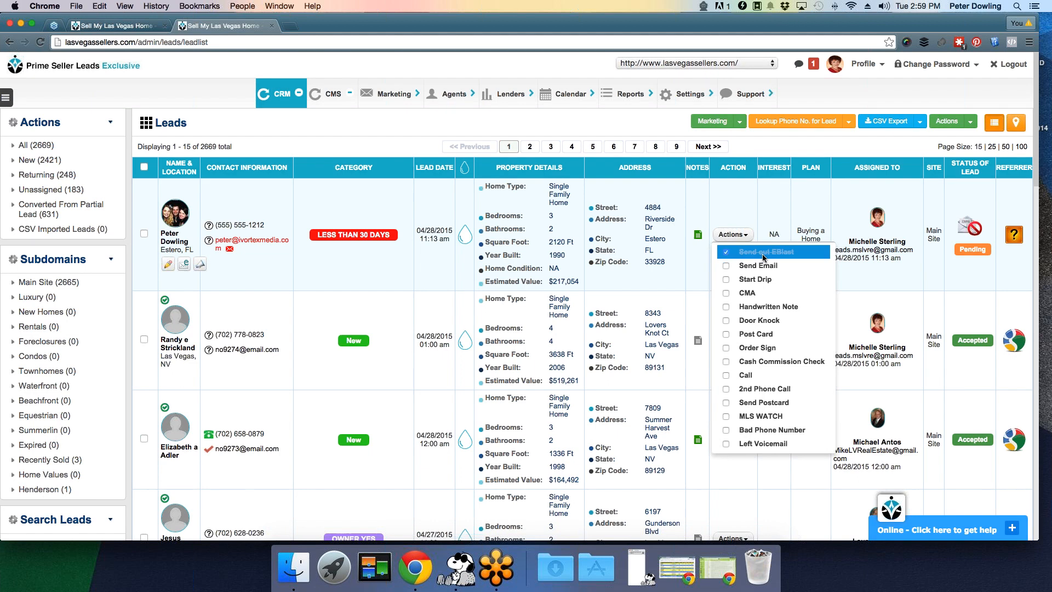
click(757, 266)
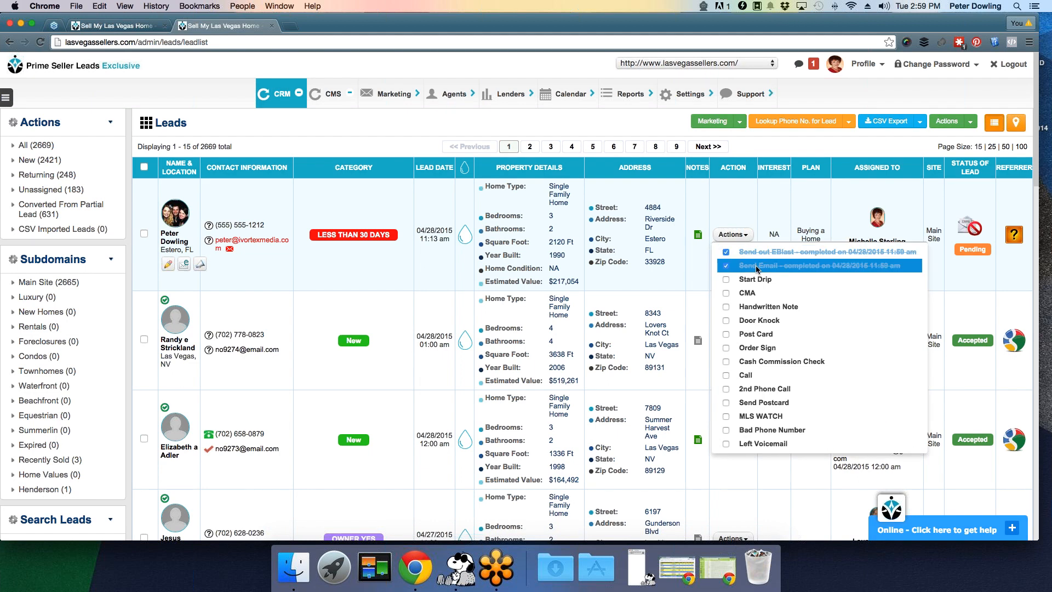
click(758, 279)
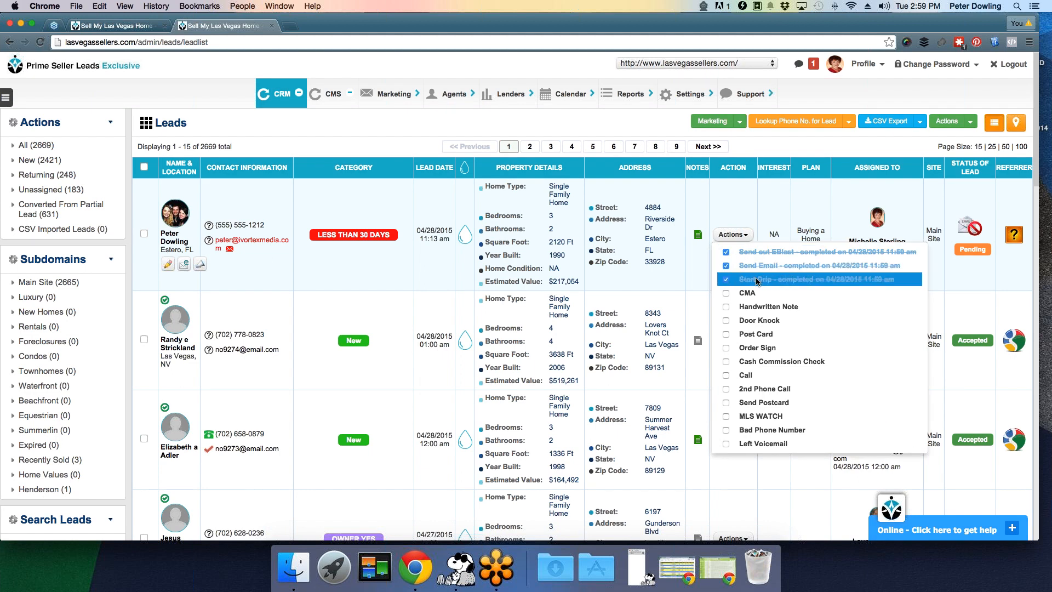
click(759, 292)
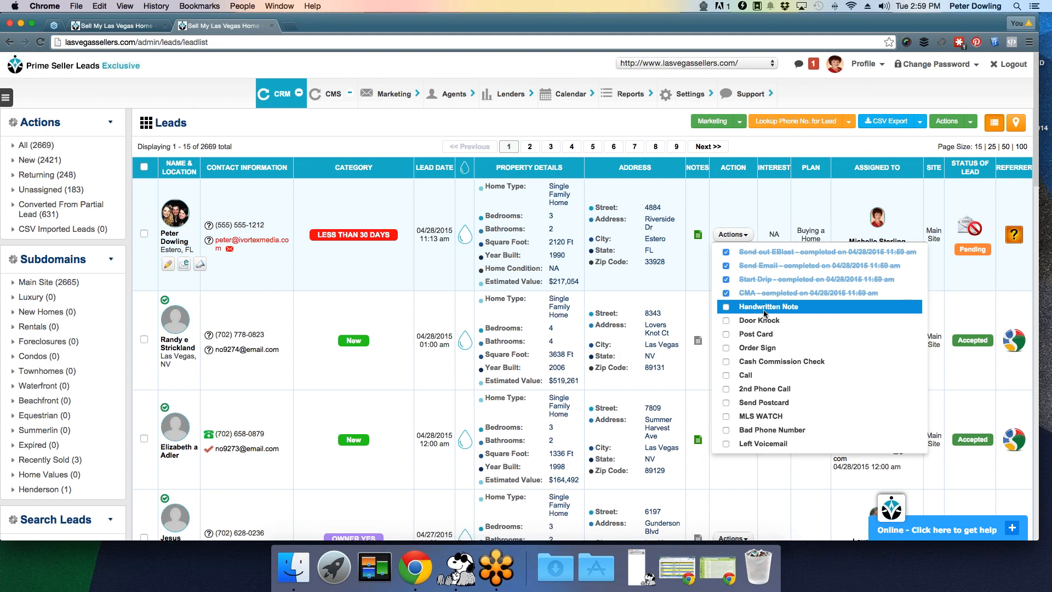
click(765, 309)
click(744, 199)
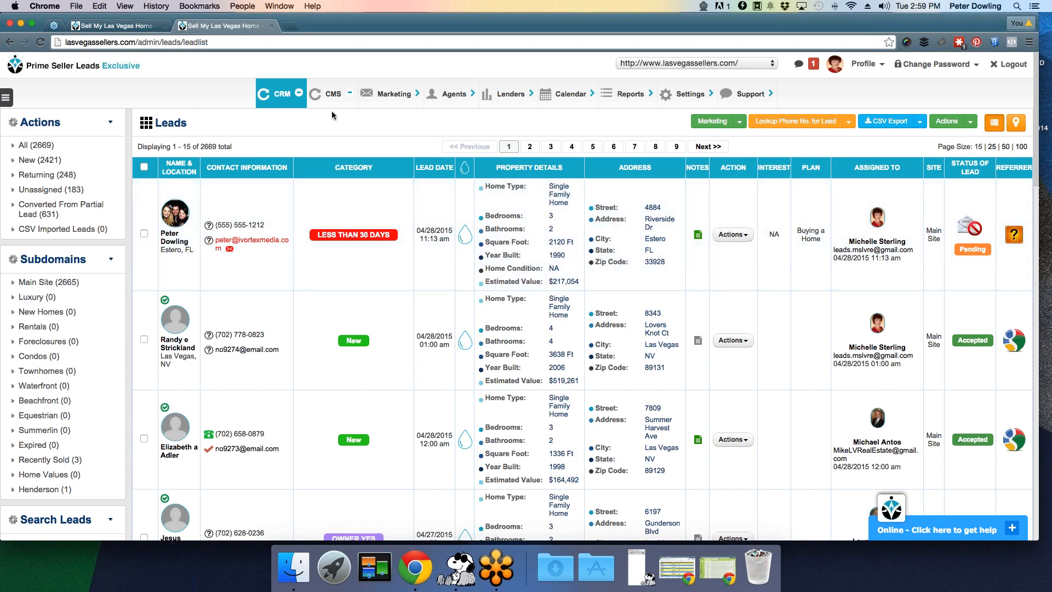
click(284, 102)
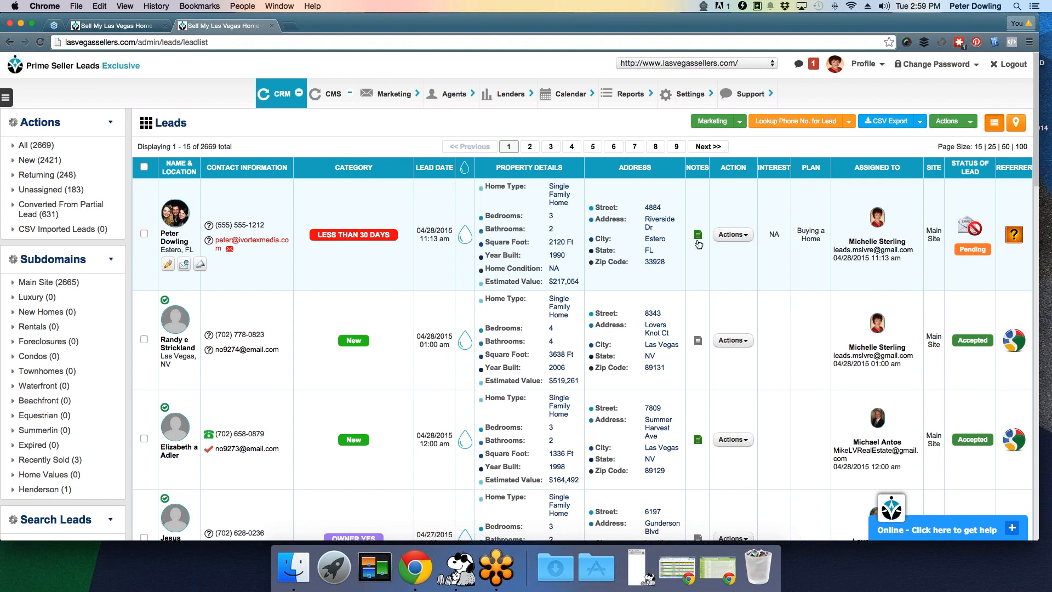
mouse_move(698, 239)
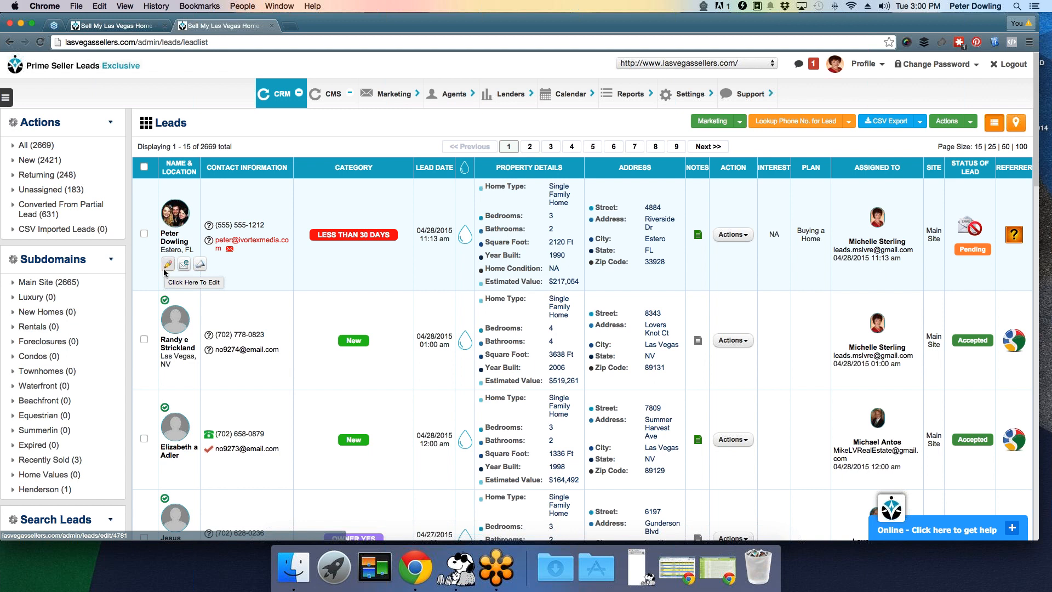
click(292, 99)
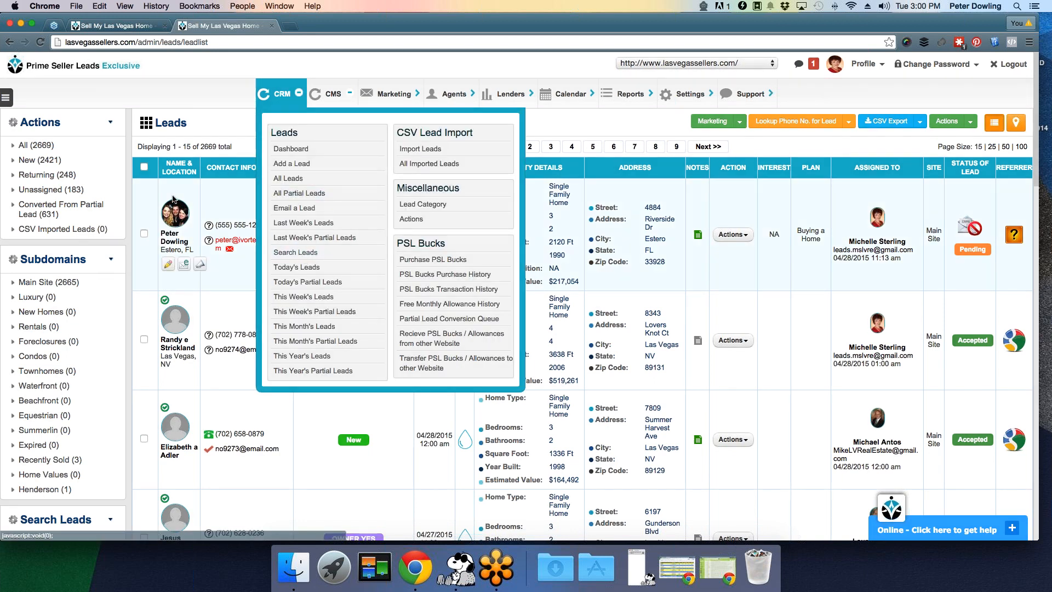
click(166, 263)
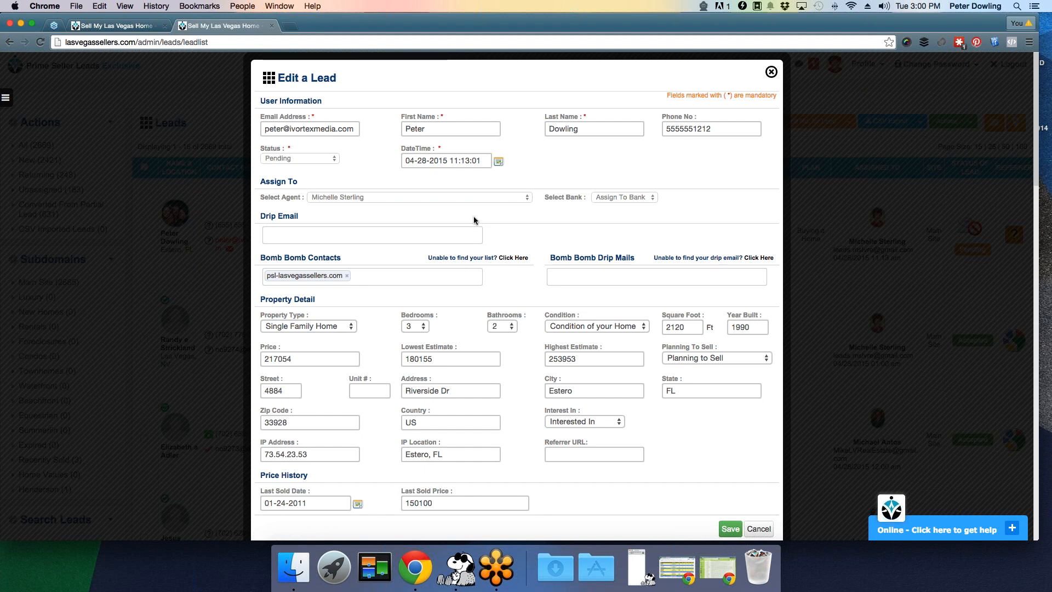
click(515, 197)
click(574, 172)
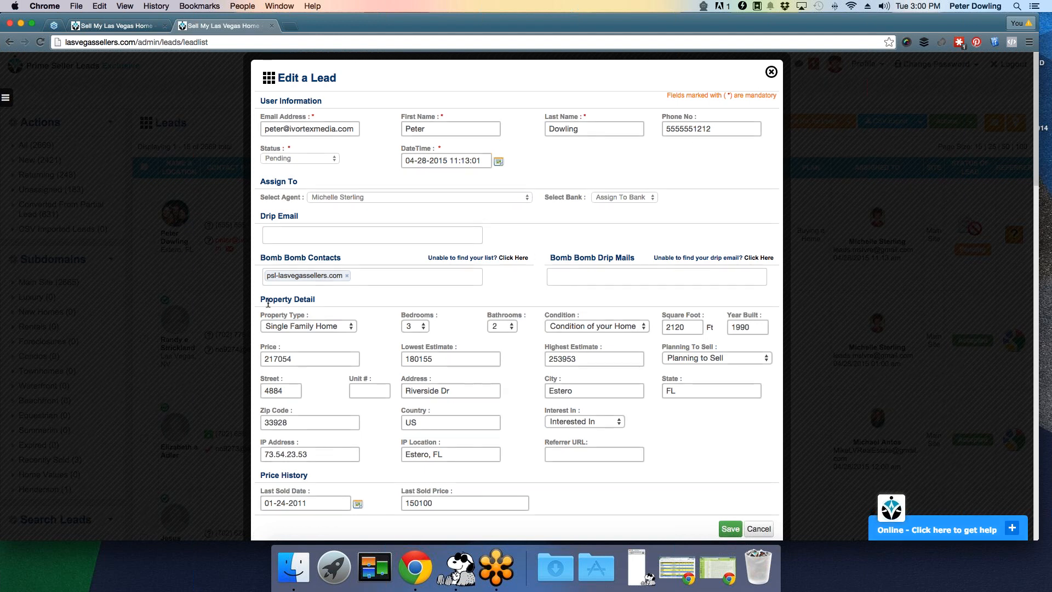
click(770, 72)
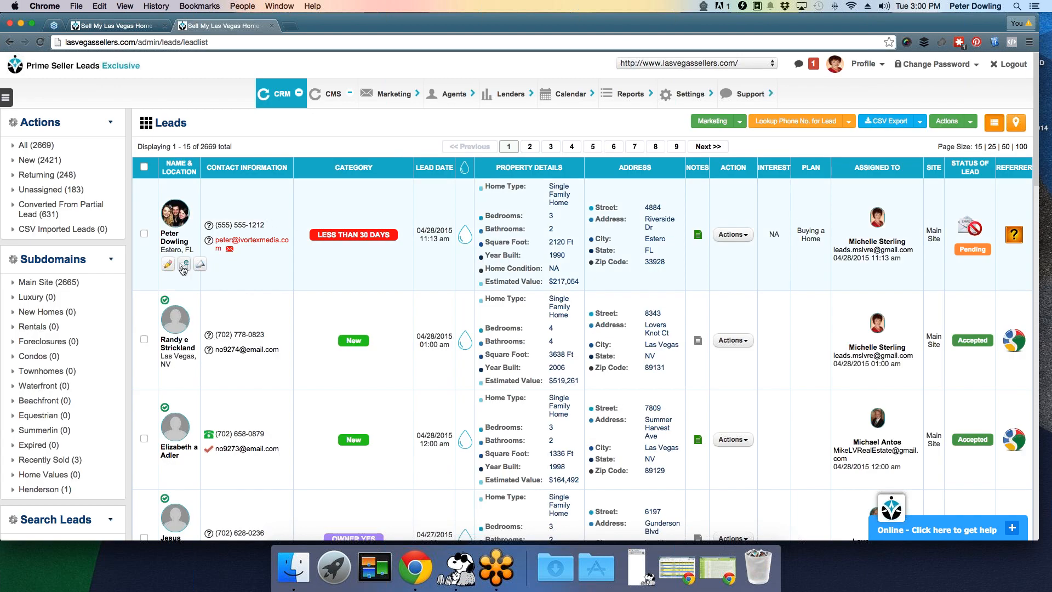
click(183, 267)
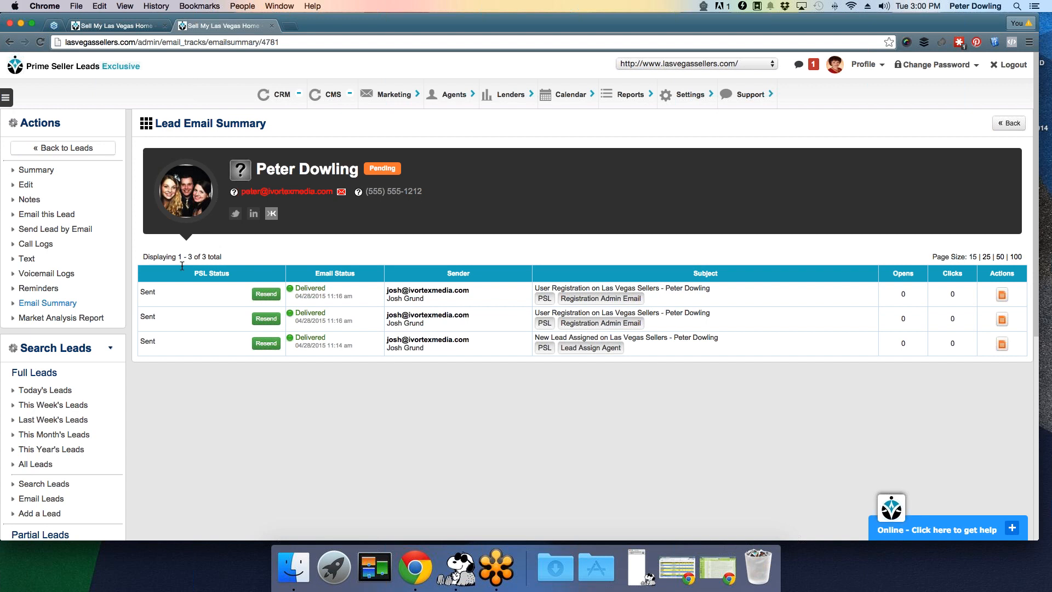
drag(483, 23, 494, 23)
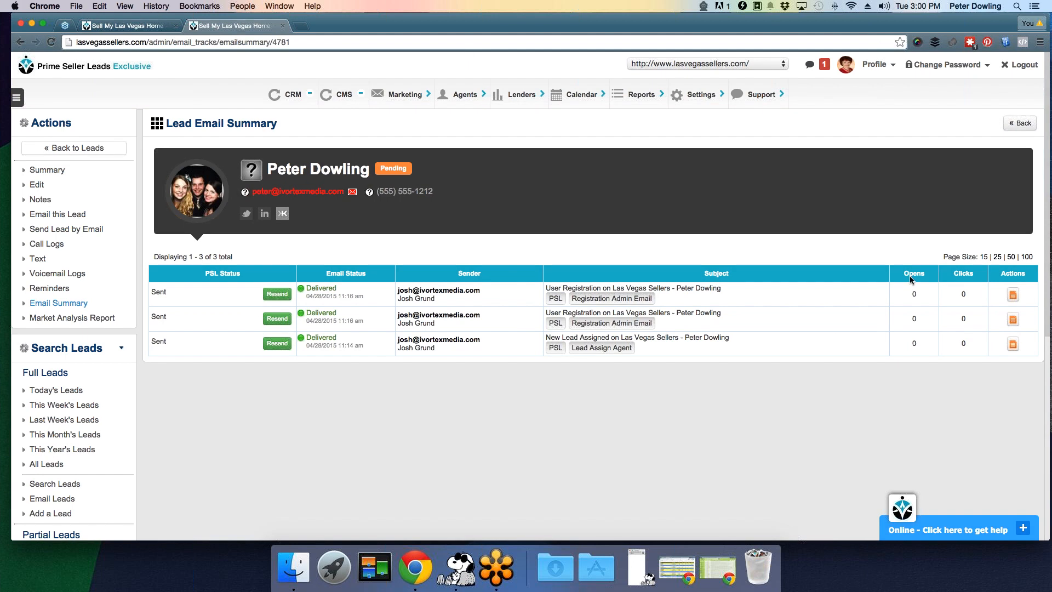
drag(927, 291, 906, 294)
click(963, 294)
drag(963, 294, 969, 293)
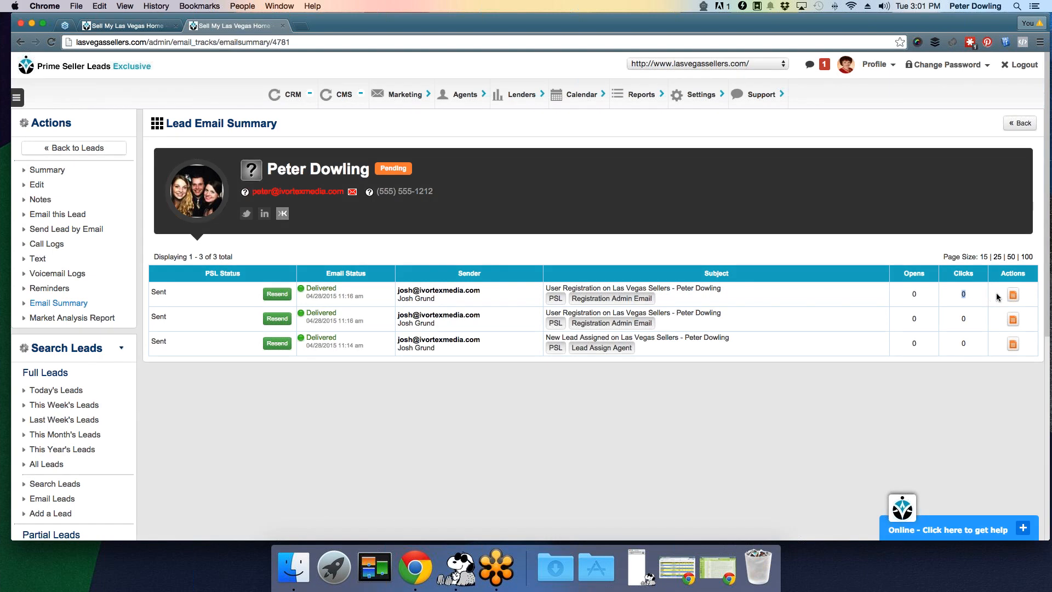
click(1013, 296)
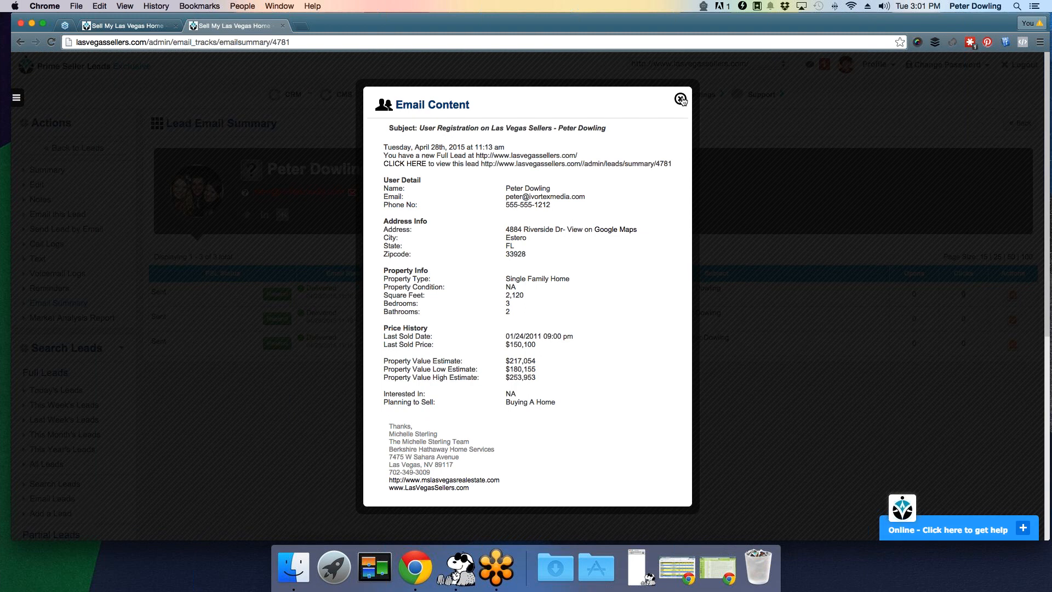
click(680, 99)
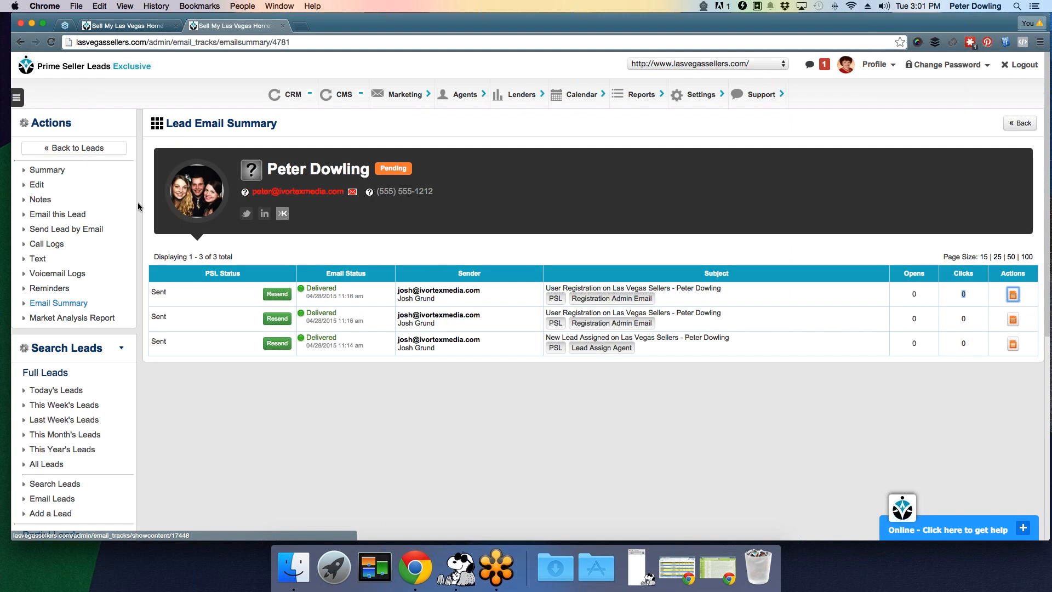
click(98, 153)
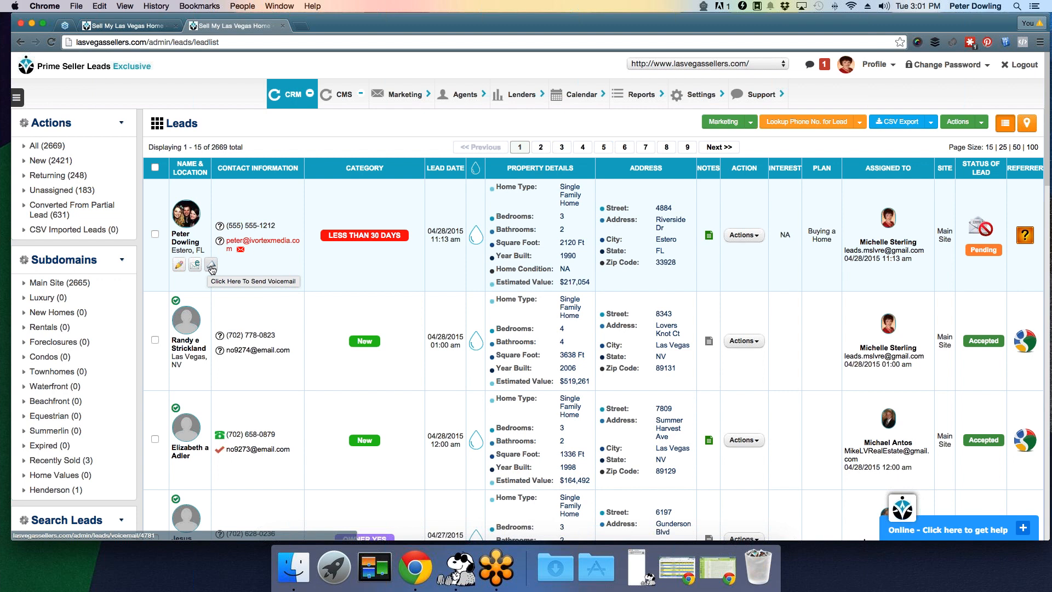
click(211, 267)
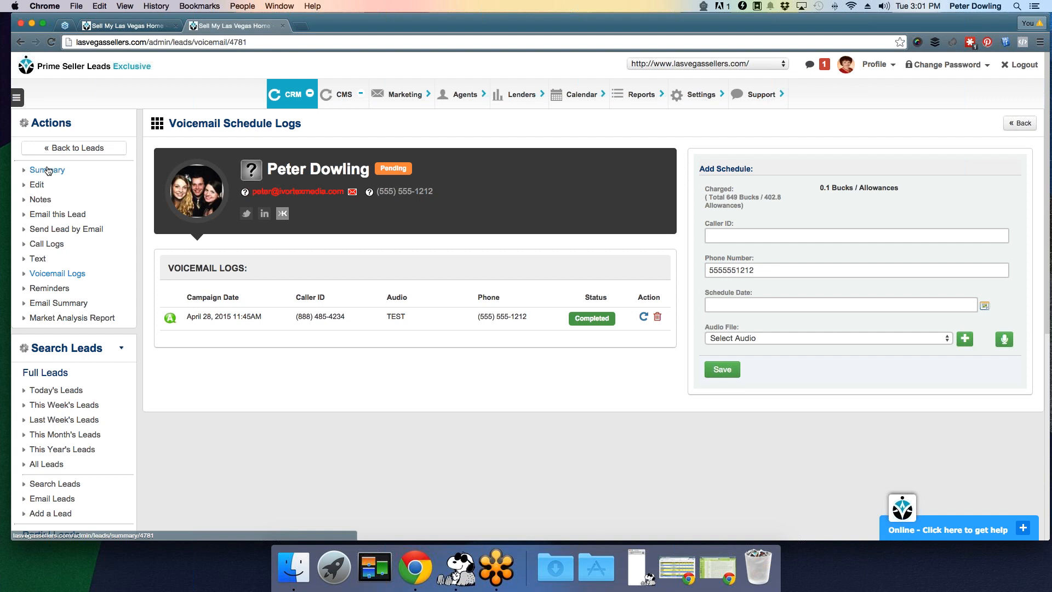
click(64, 151)
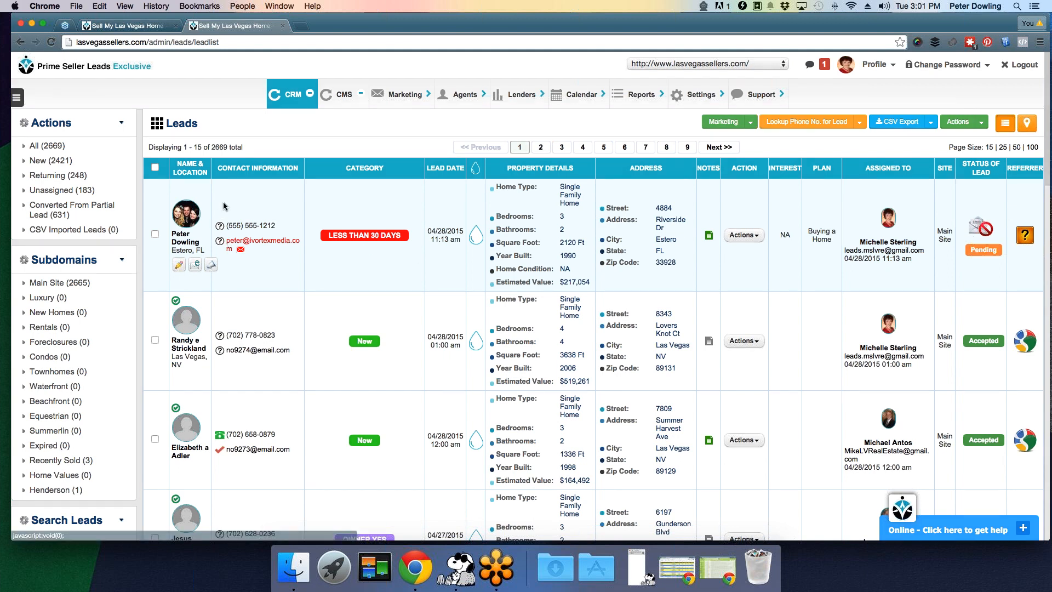
- Cycle the top lead's phone verification through verified and invalid back to unknown
scroll(228, 208, down, 1)
scroll(285, 232, down, 2)
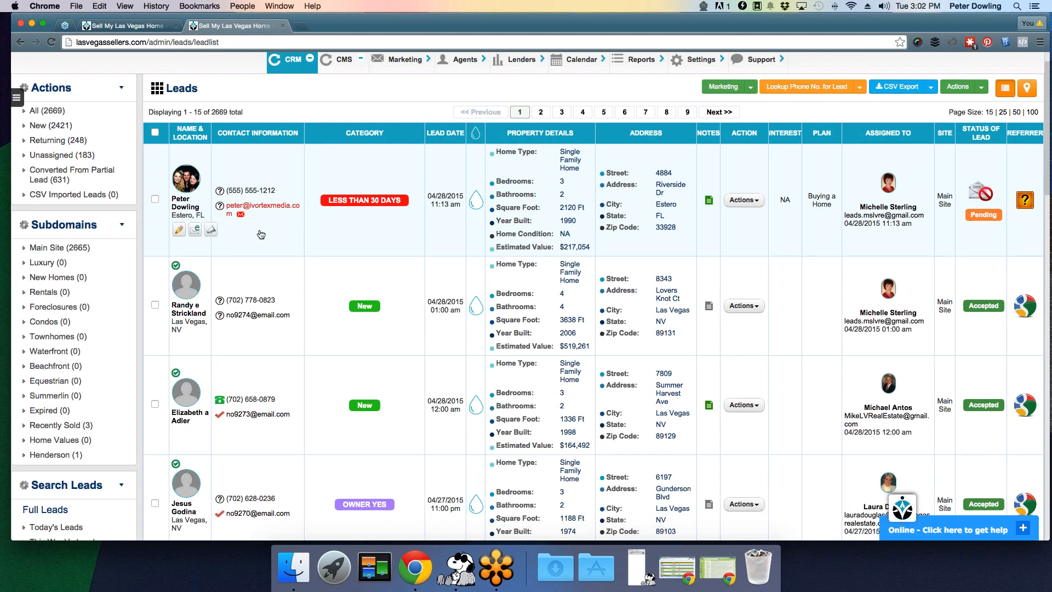
scroll(220, 195, up, 1)
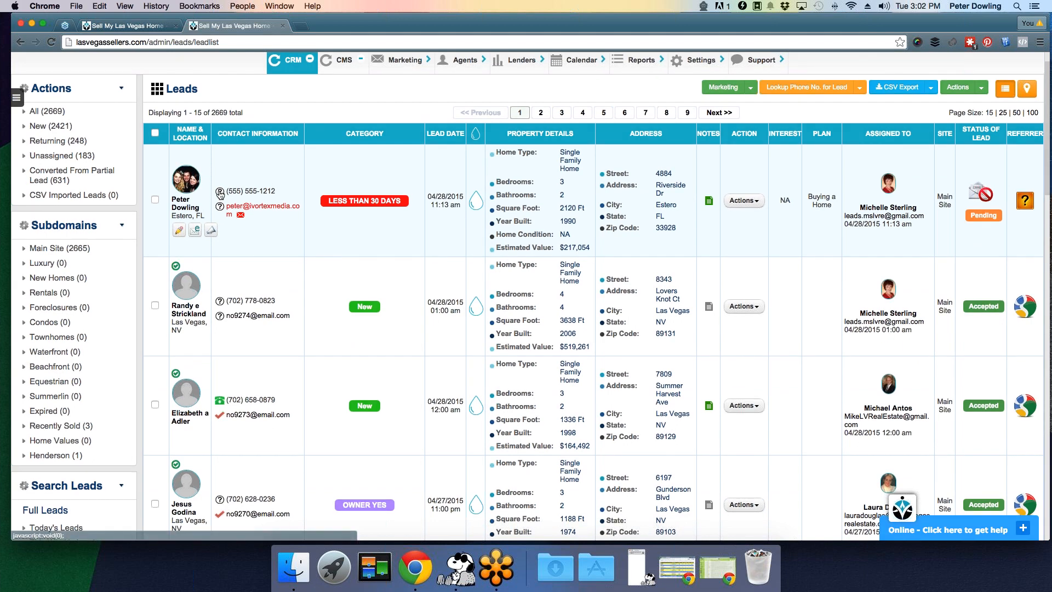
click(220, 193)
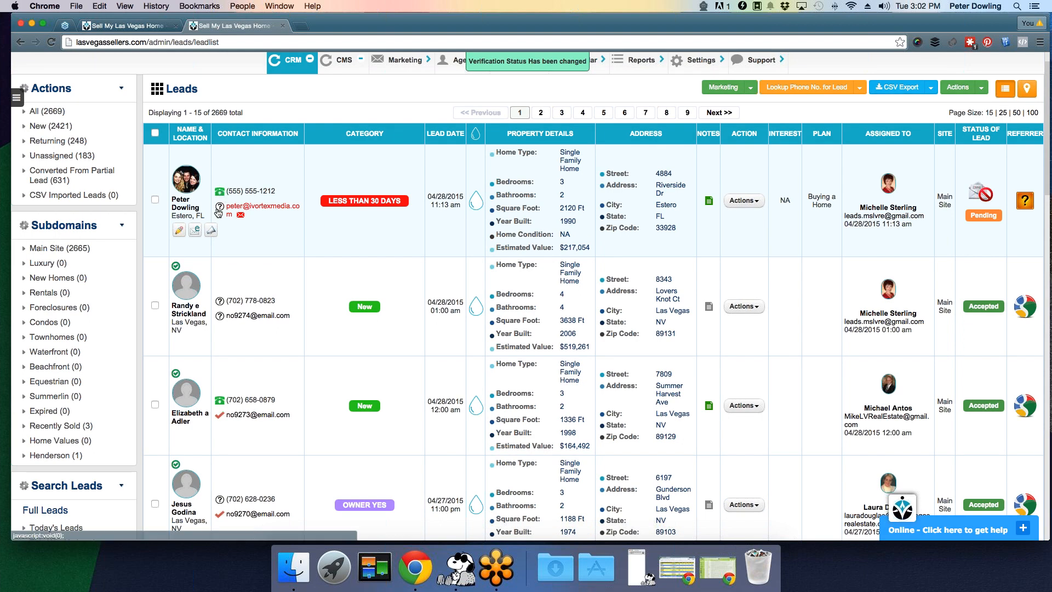
click(220, 193)
click(220, 193)
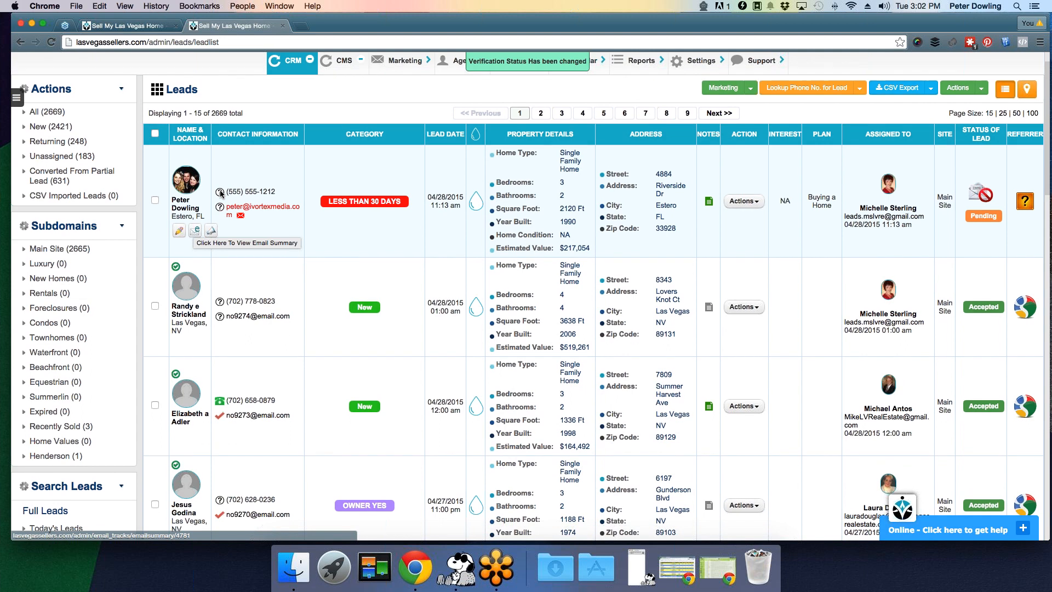
- Mark the top lead's email as valid and check which drip mails it has assigned
scroll(220, 193, down, 1)
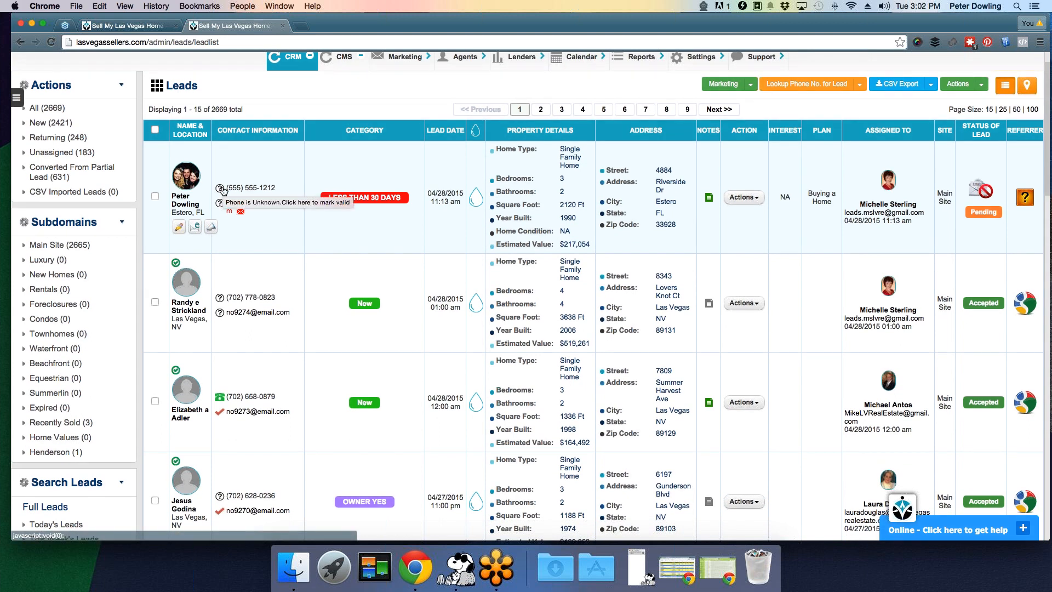
click(221, 205)
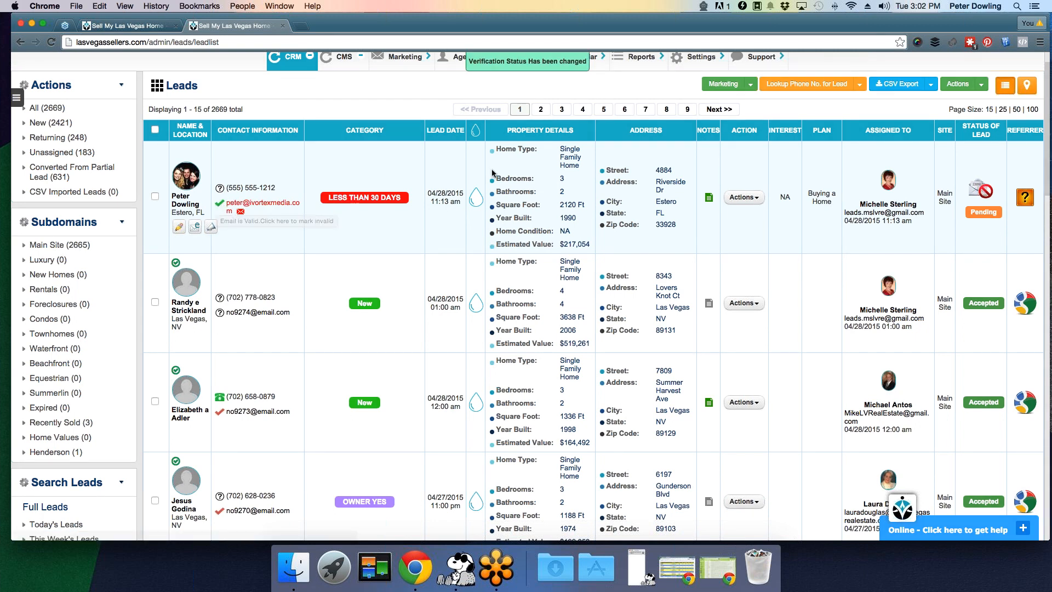
click(476, 197)
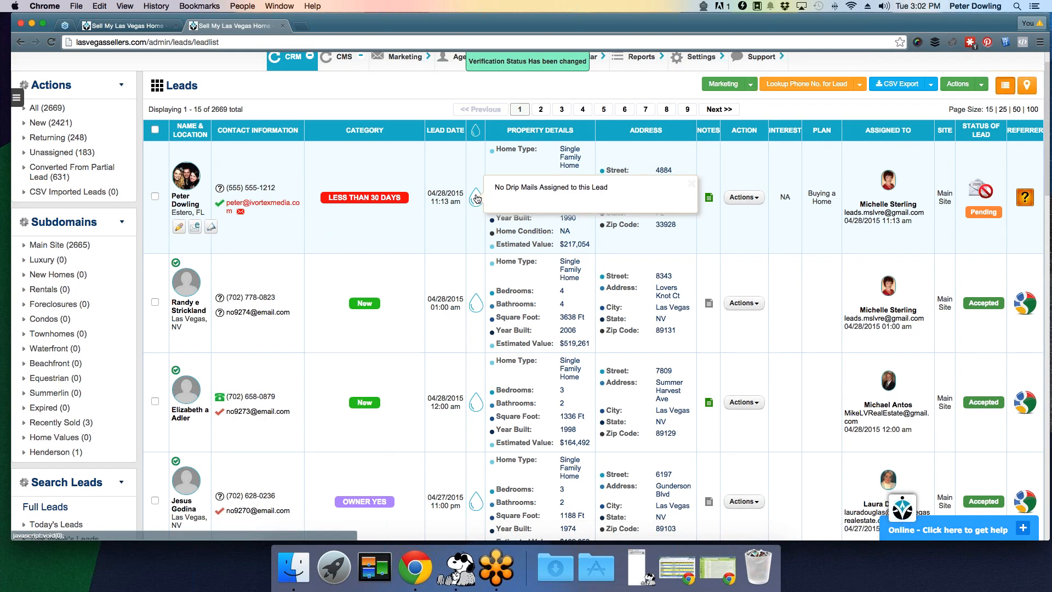
scroll(477, 198, down, 1)
scroll(477, 199, down, 20)
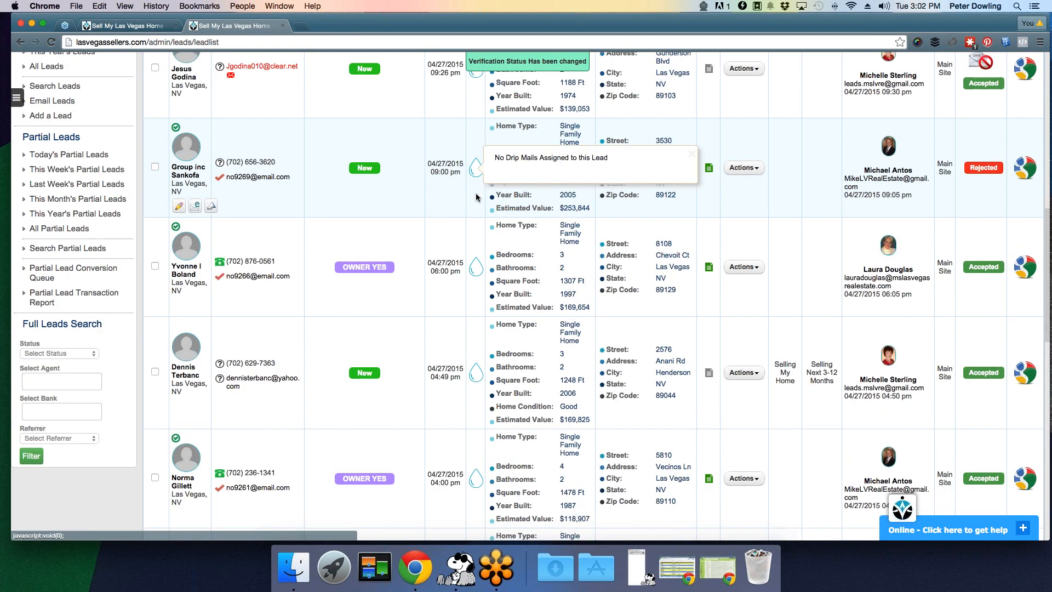
scroll(476, 165, up, 1)
click(477, 246)
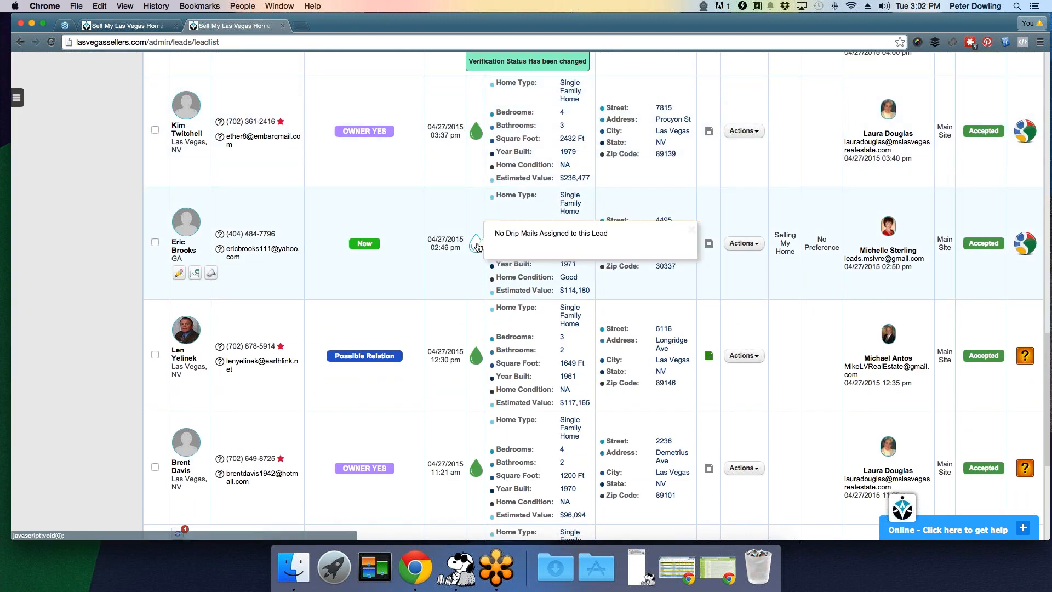
click(475, 133)
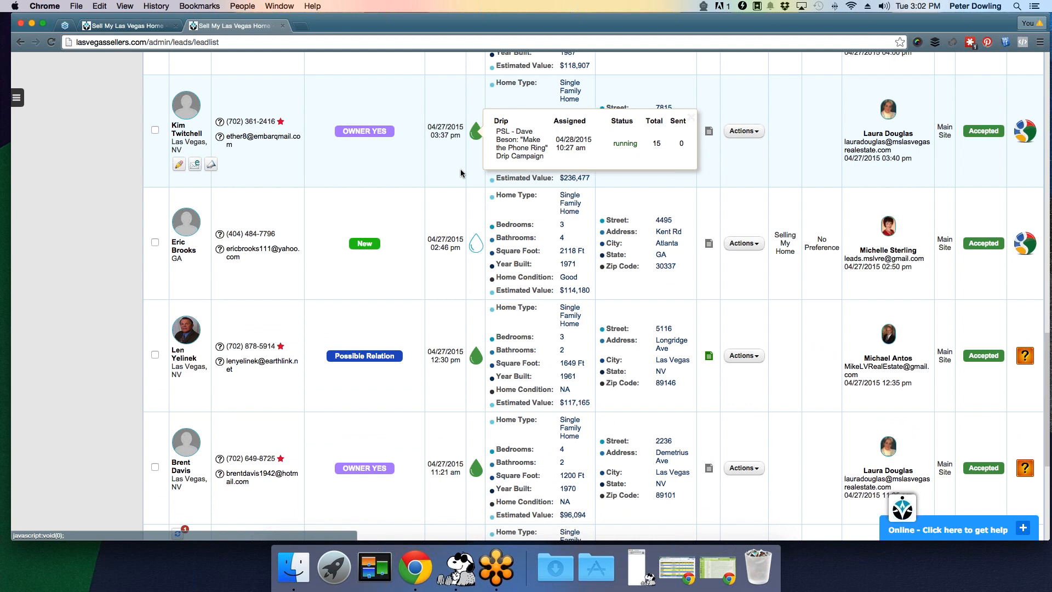
scroll(460, 174, up, 10)
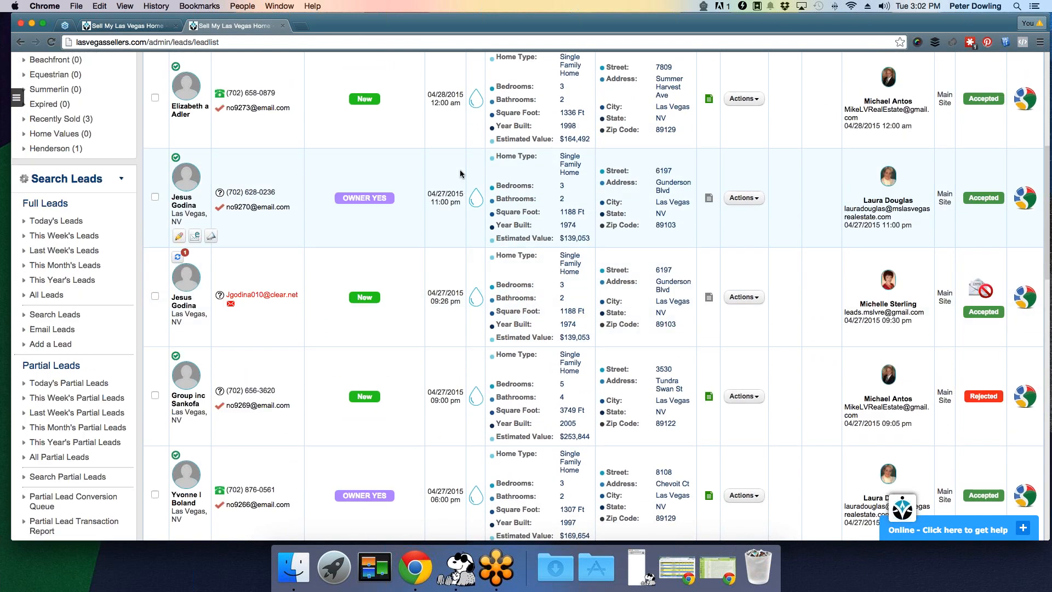
scroll(461, 173, up, 6)
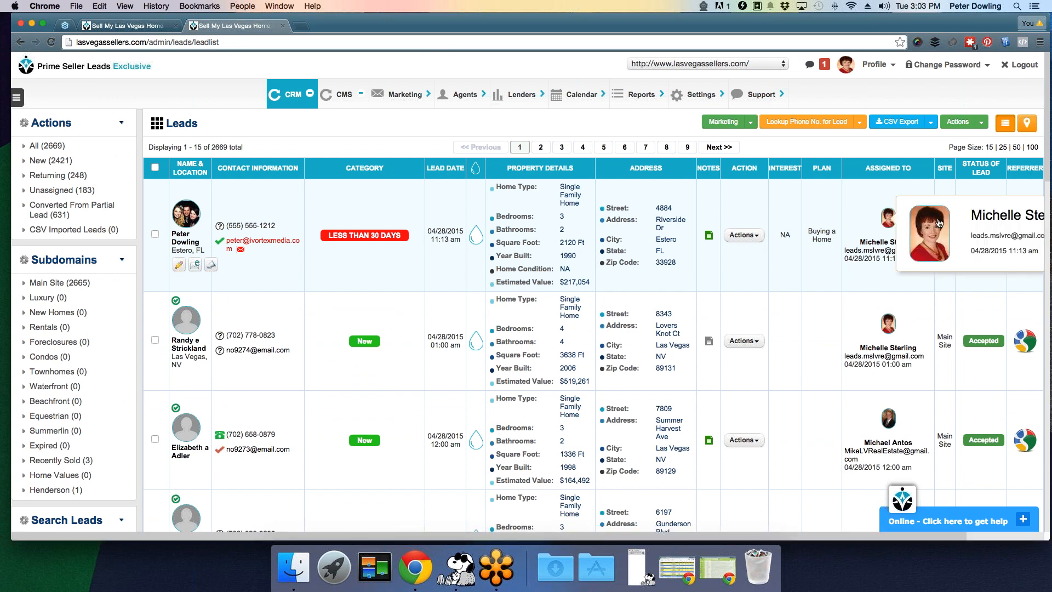
mouse_move(888, 219)
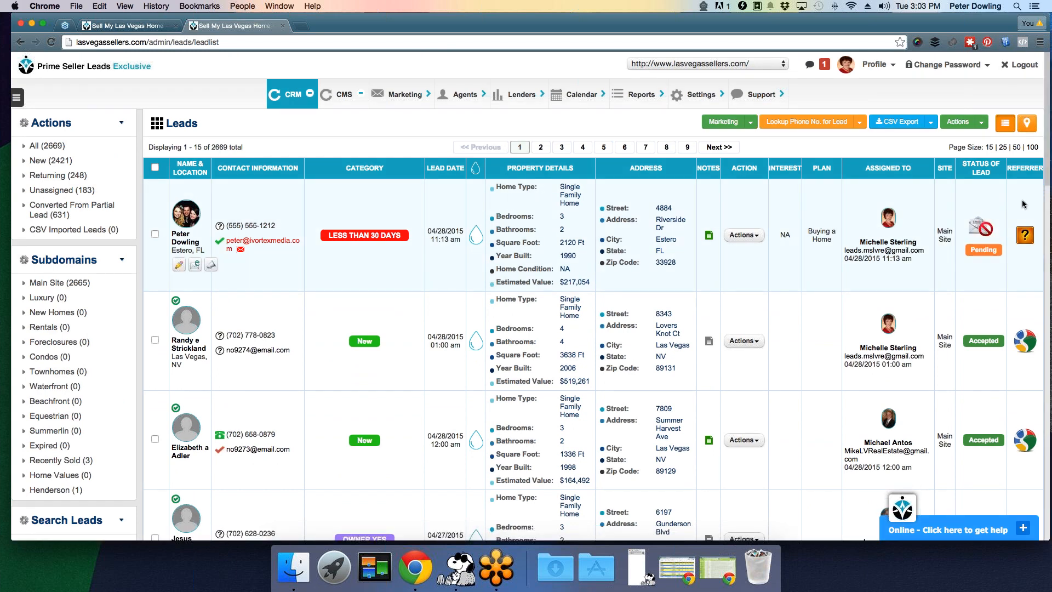
scroll(1022, 204, down, 3)
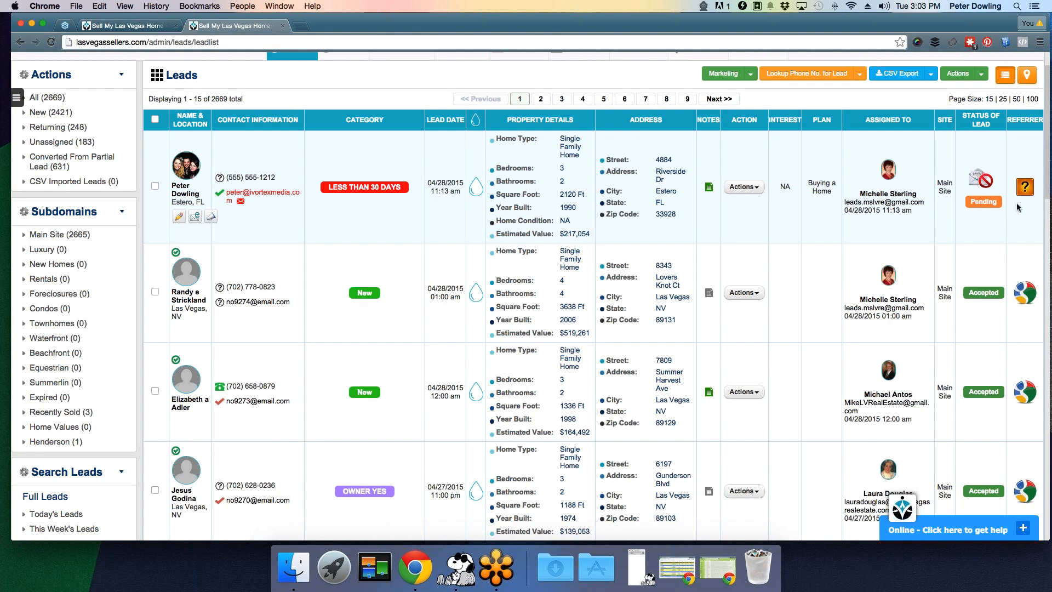
scroll(1014, 214, down, 2)
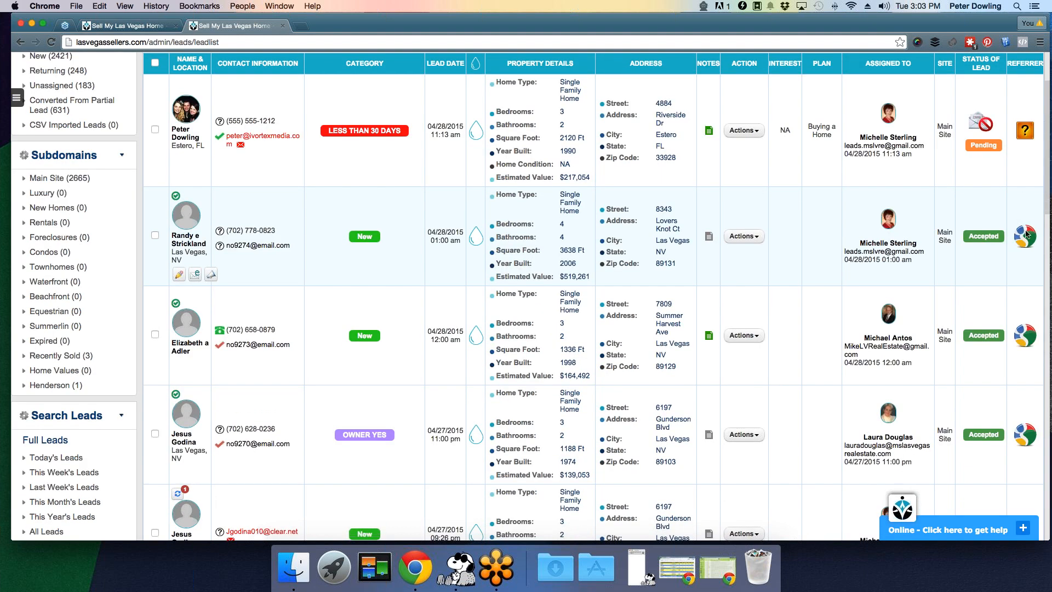
scroll(1026, 234, down, 15)
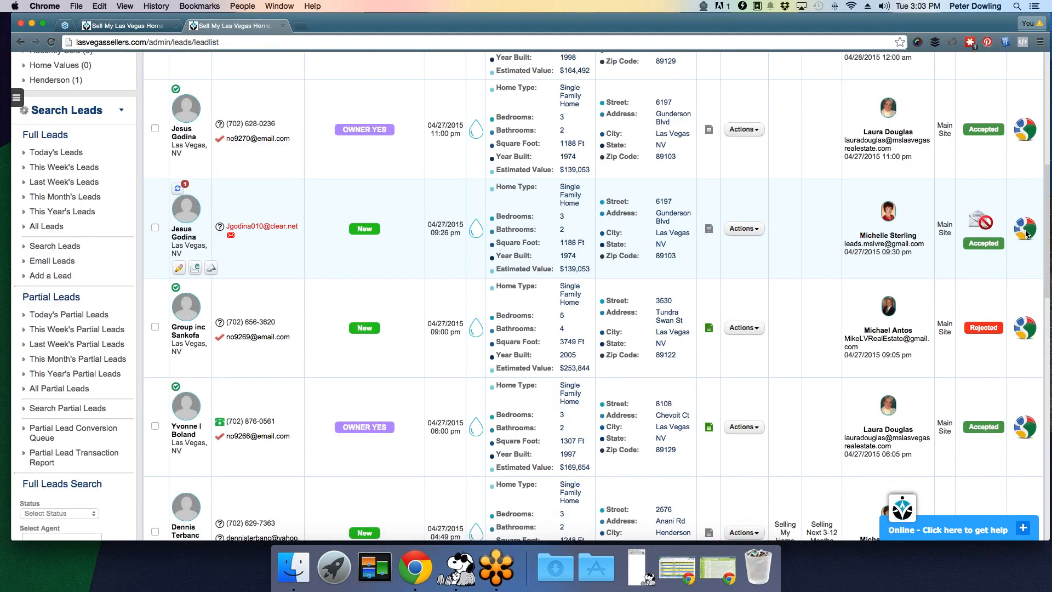
scroll(1025, 234, down, 20)
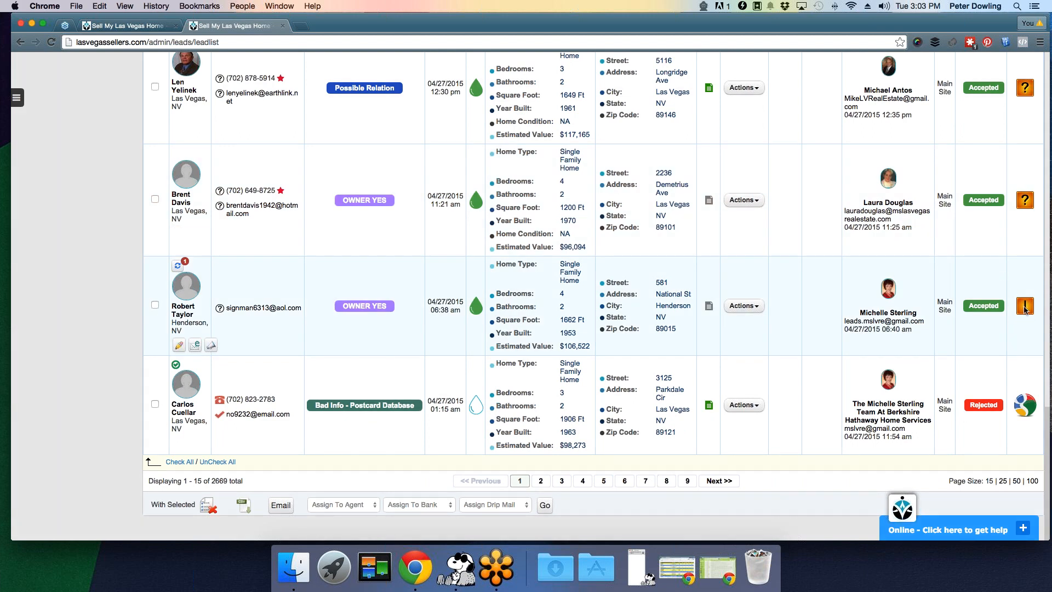
mouse_move(1025, 308)
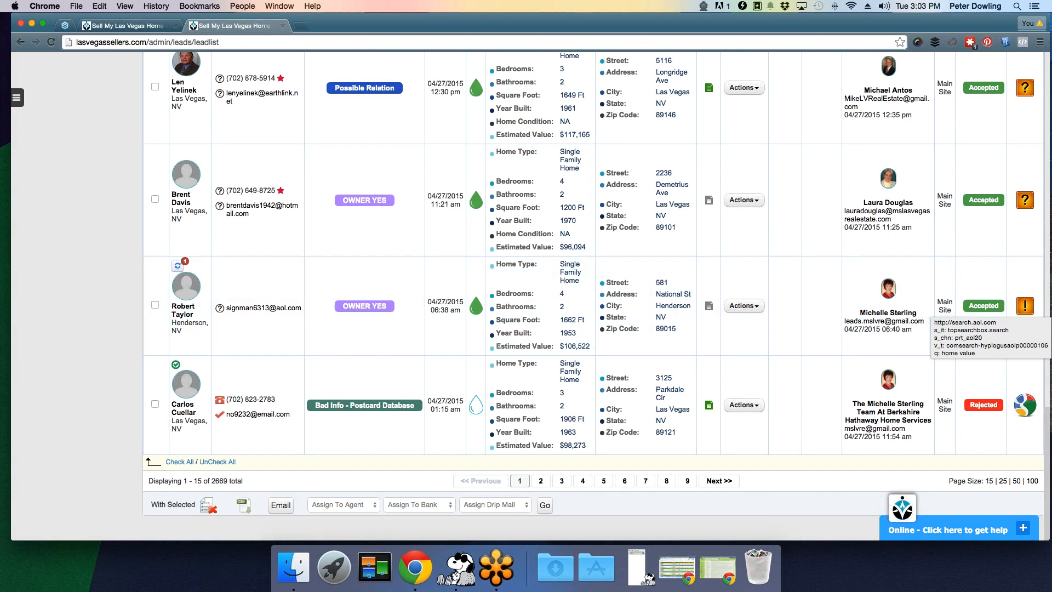
scroll(1000, 260, up, 5)
scroll(994, 261, up, 15)
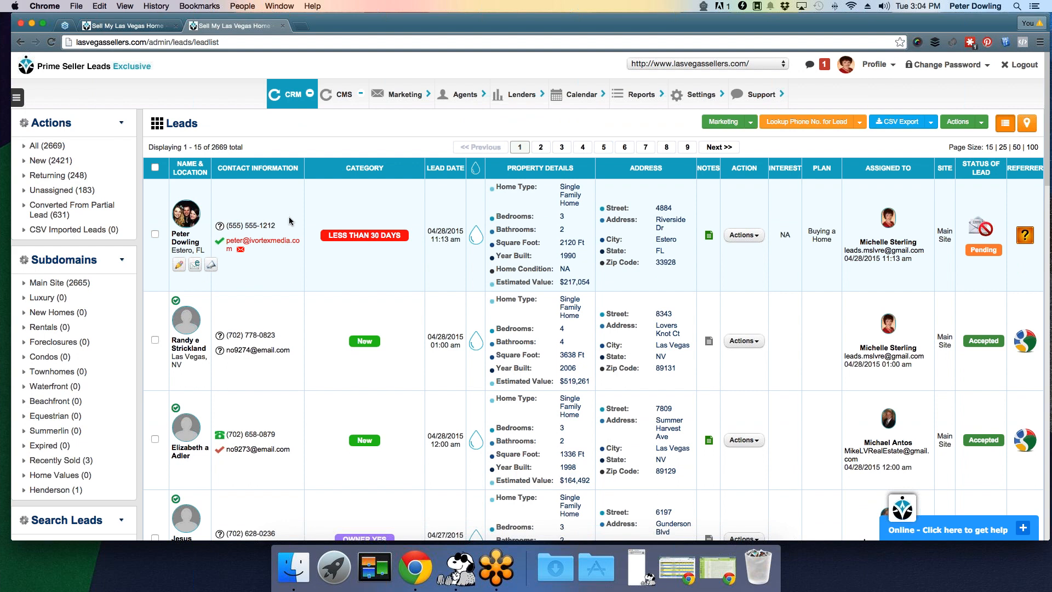
scroll(257, 208, down, 3)
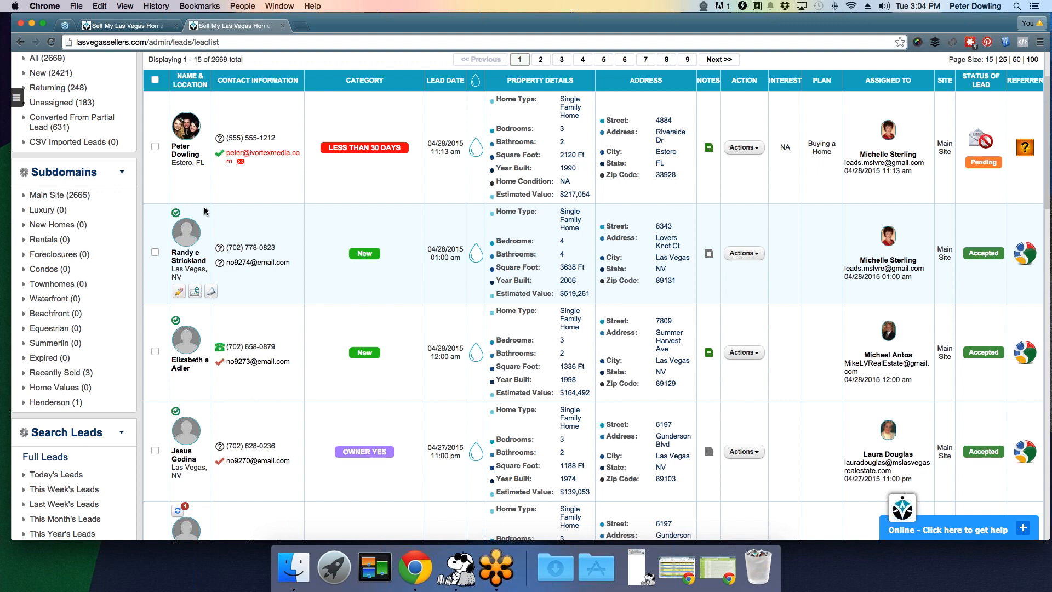
scroll(383, 225, up, 1)
scroll(382, 224, up, 3)
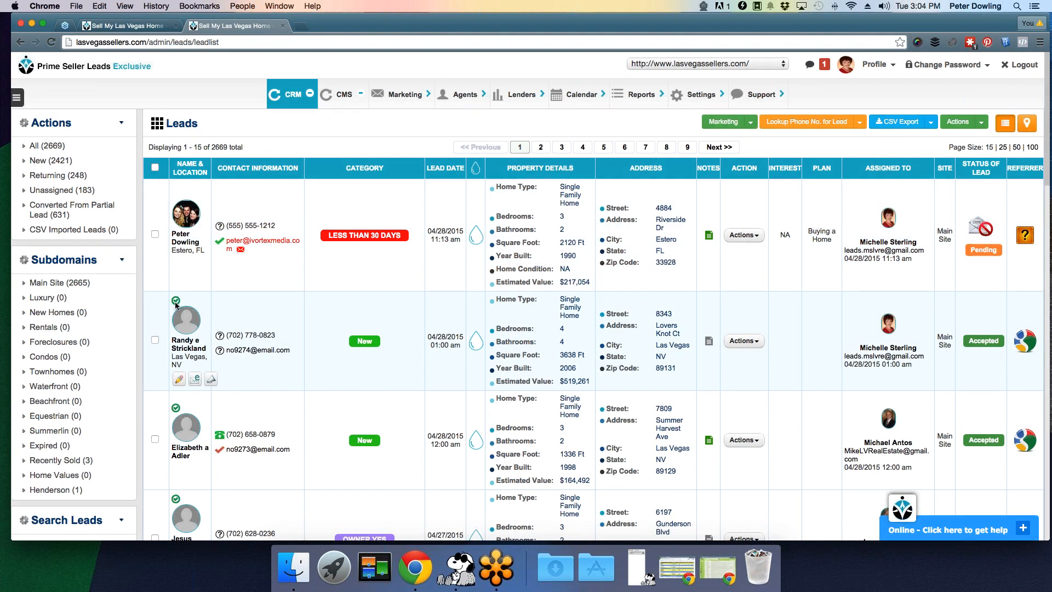
mouse_move(175, 305)
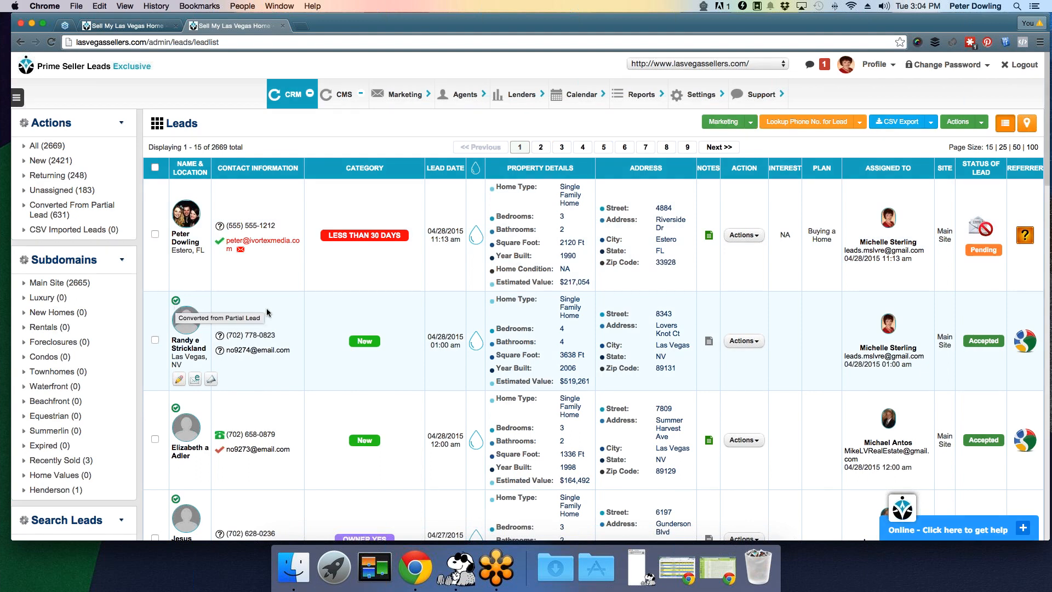
scroll(267, 312, down, 4)
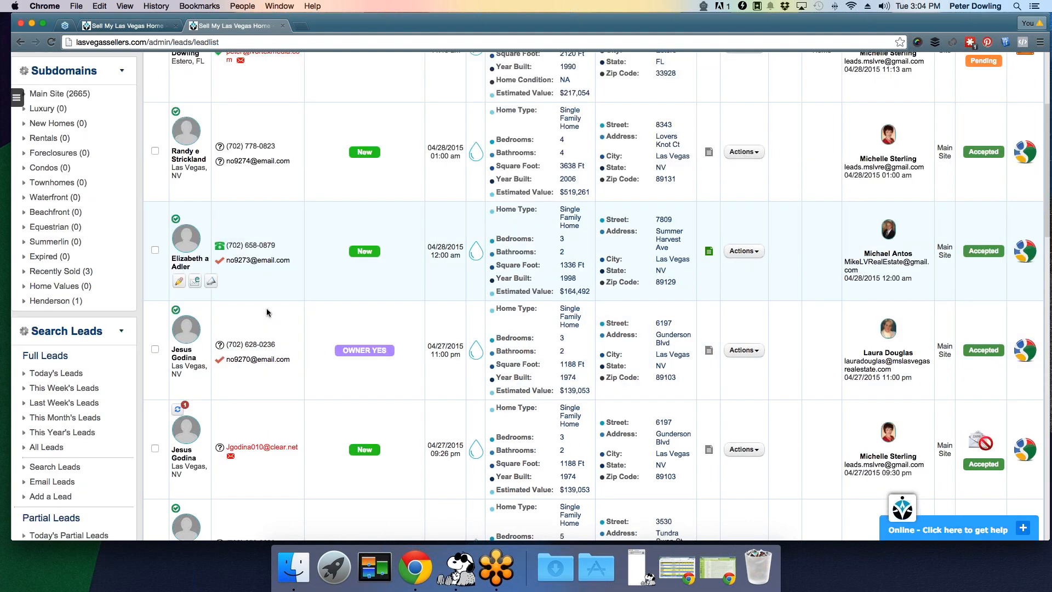
scroll(267, 312, down, 7)
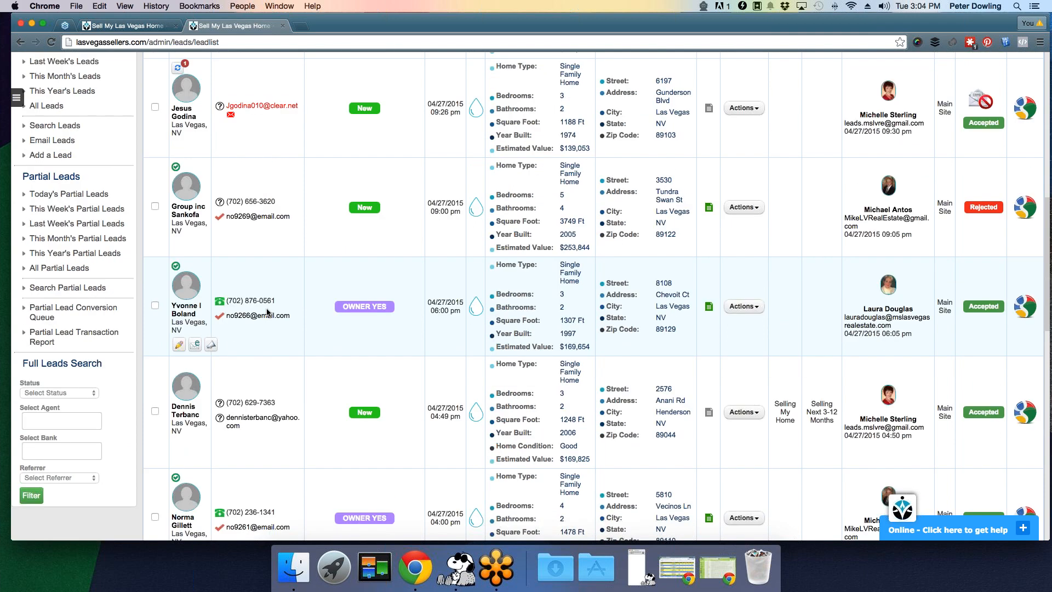
scroll(267, 312, down, 6)
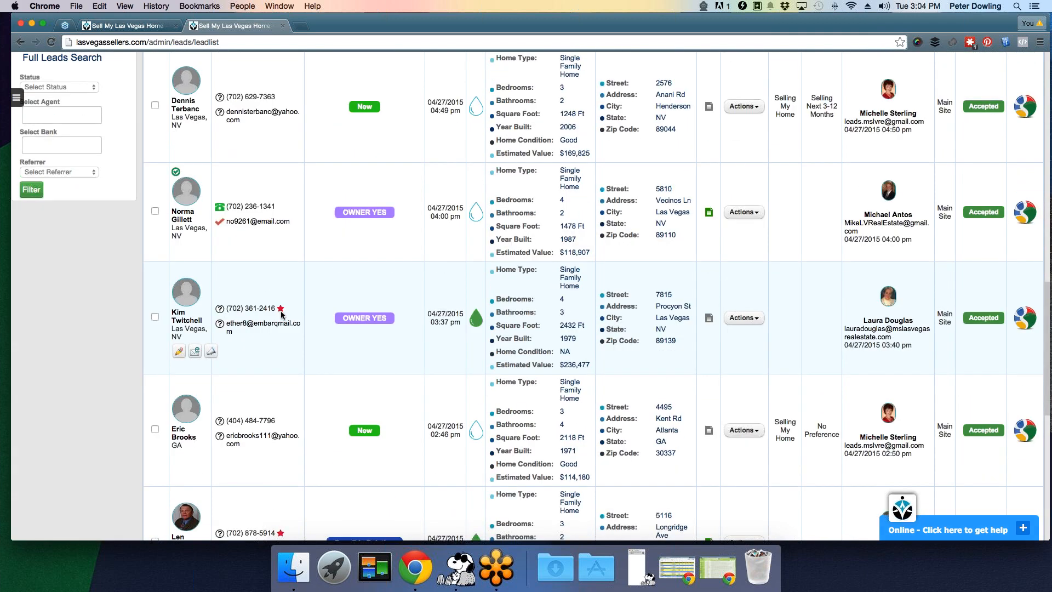
drag(276, 308, 227, 309)
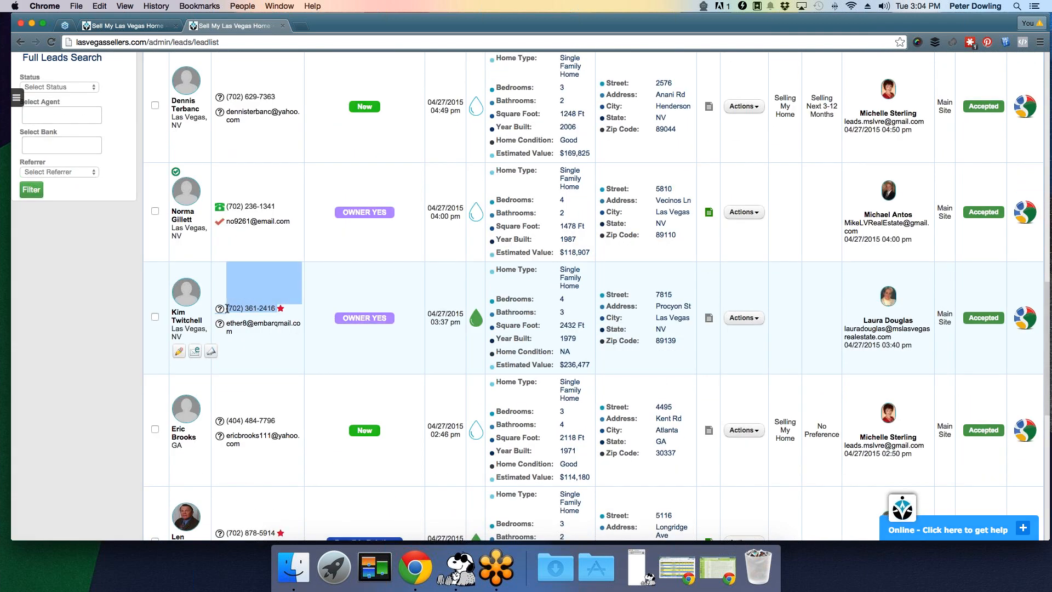
scroll(293, 310, up, 4)
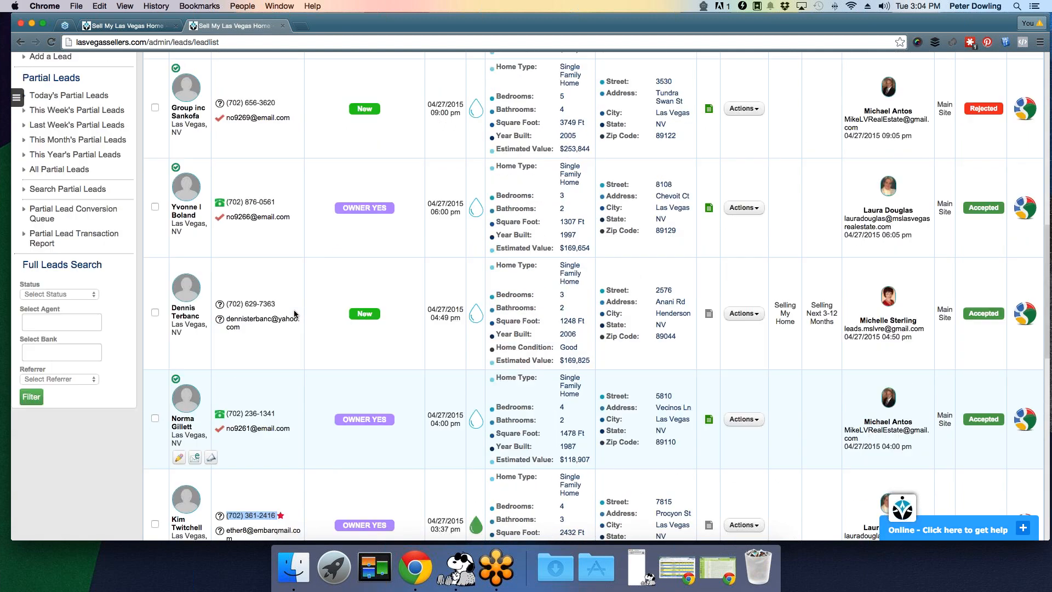
scroll(293, 310, up, 13)
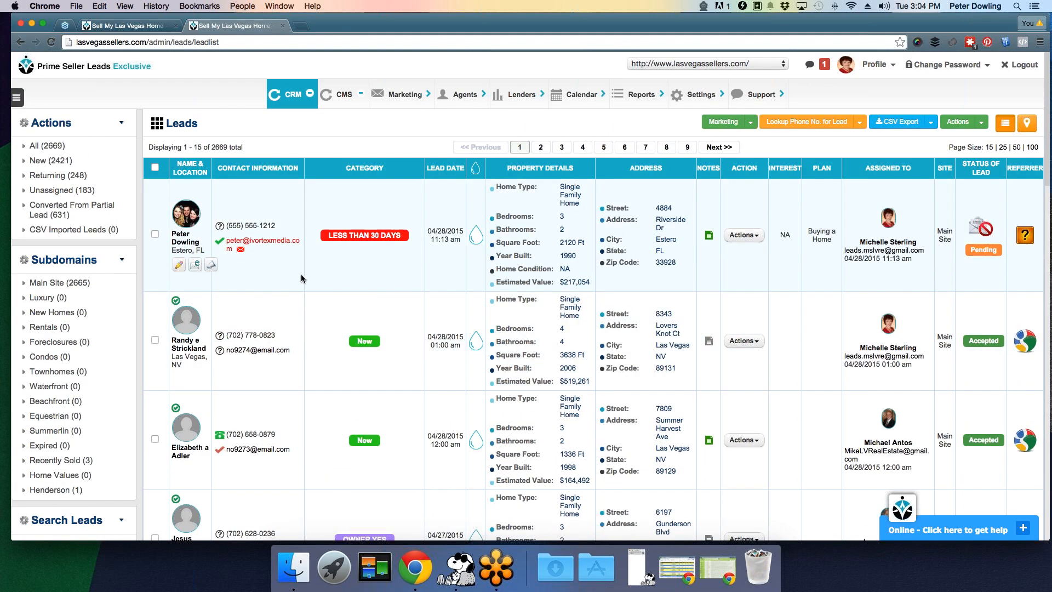
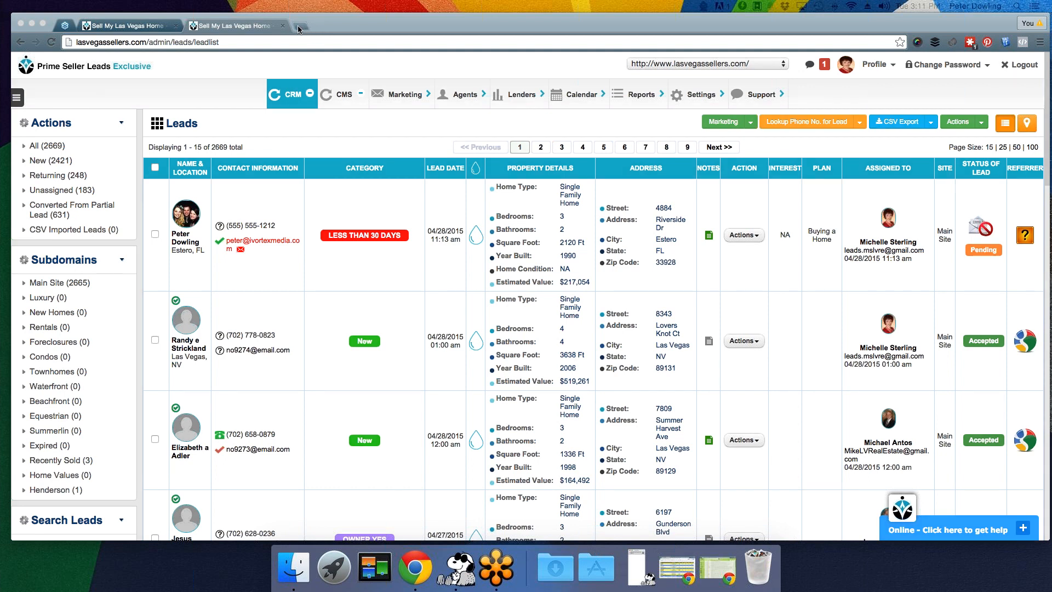
- Load pslwebinar.com's webinar registration page in a new tab, then return to the Leads list
click(301, 26)
text(pslwebinar.com)
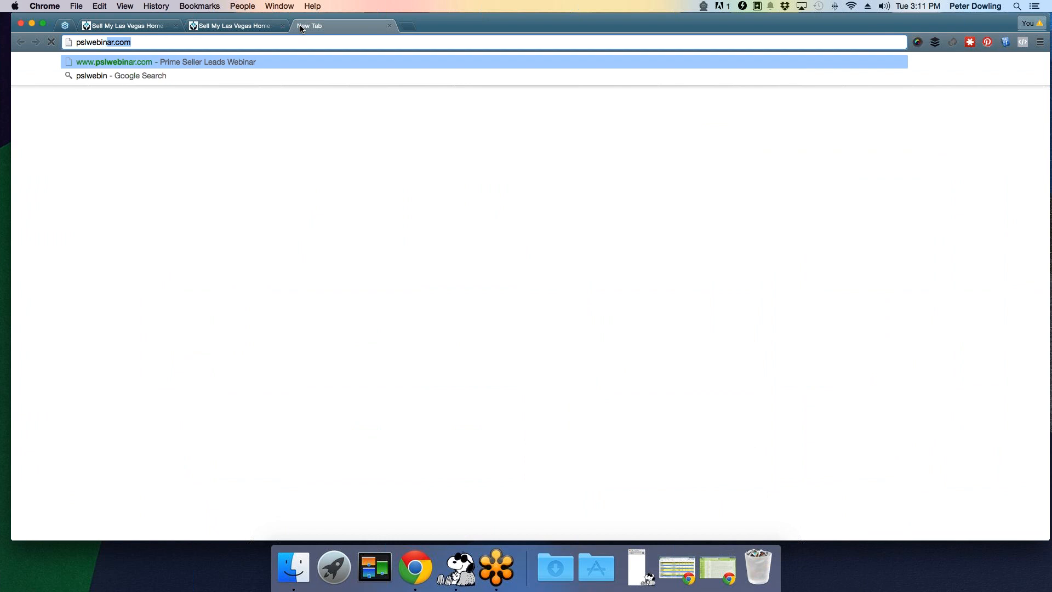
key(Return)
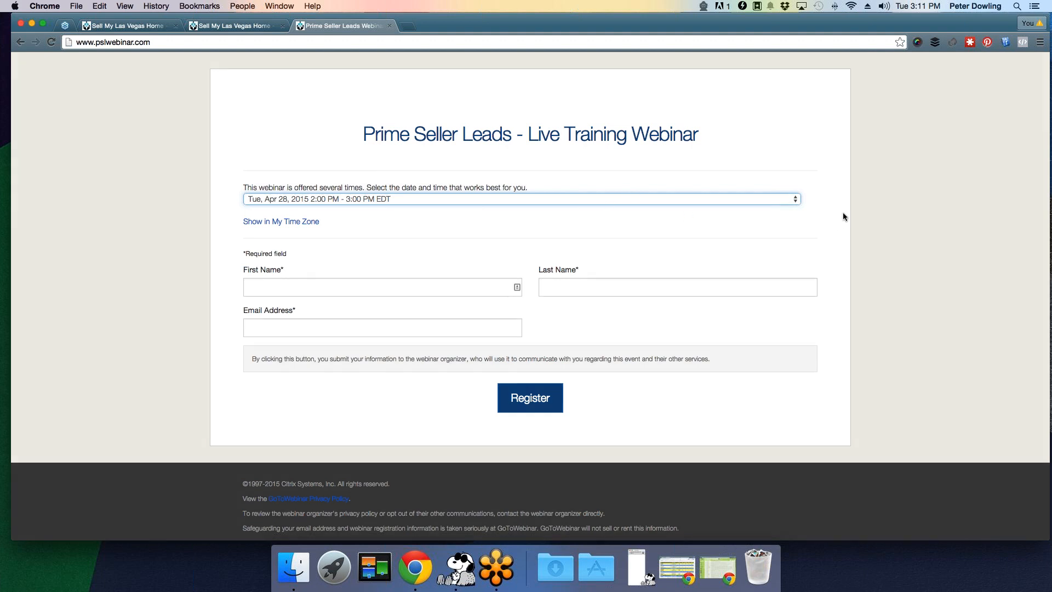
key(ctrl+shift+Tab)
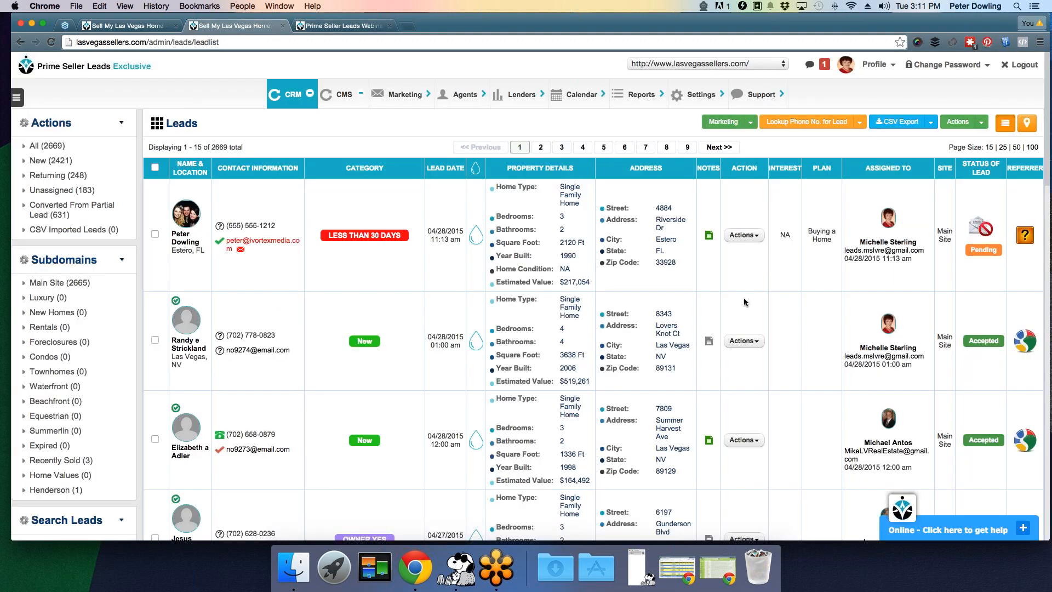
scroll(801, 314, down, 1)
scroll(802, 315, down, 1)
click(1000, 533)
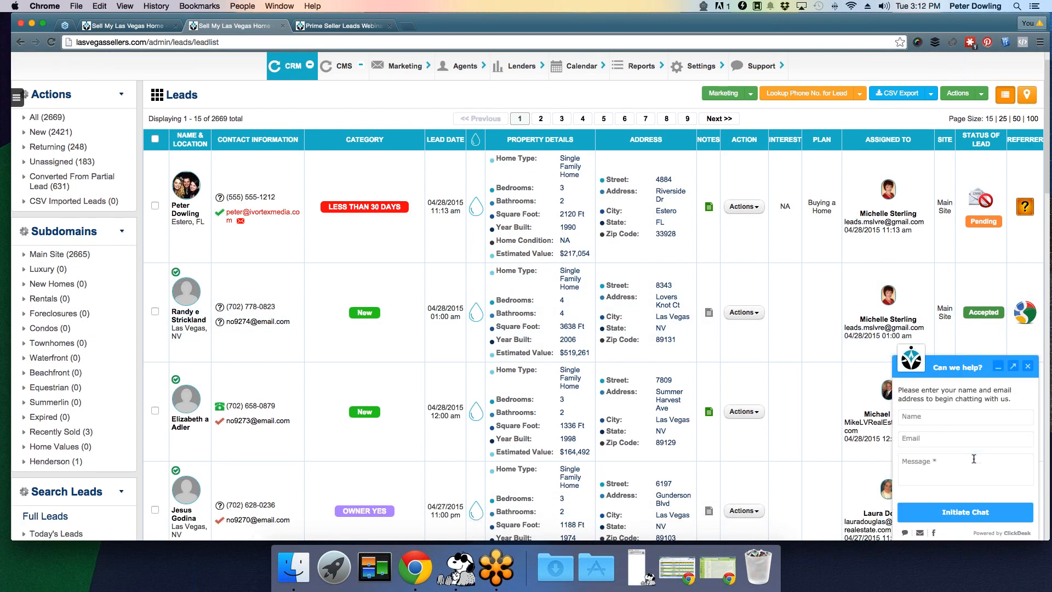
click(954, 417)
click(998, 367)
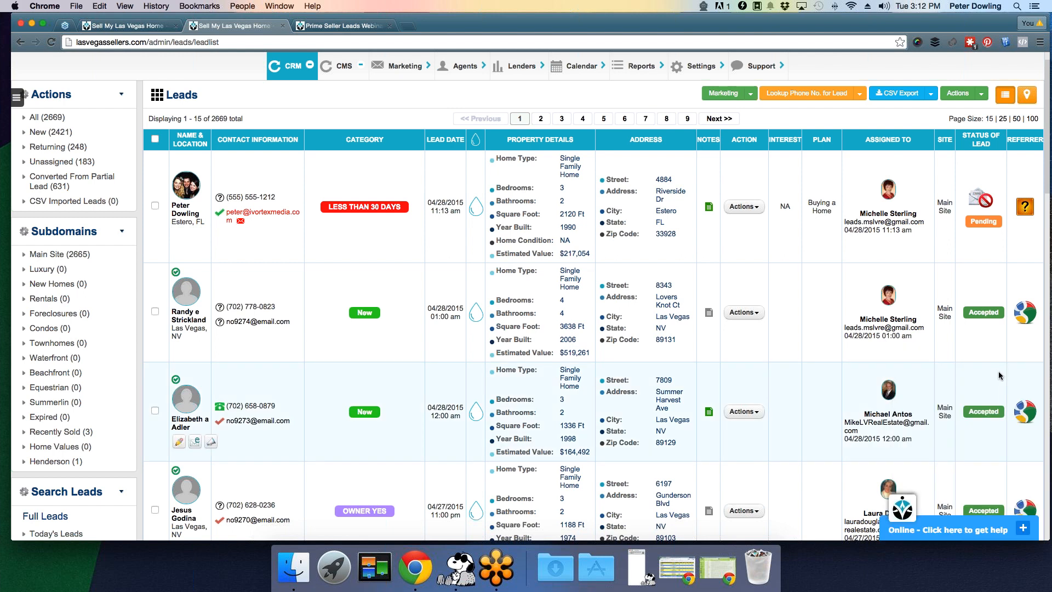